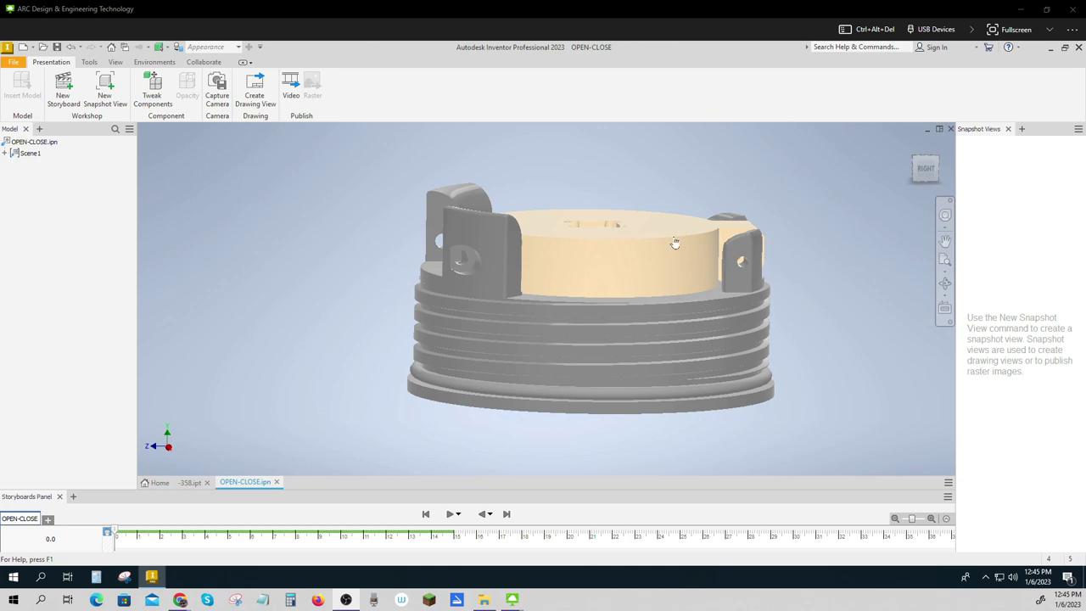
# - Inspect the threaded housing, O-ring and bottom thread ring of the part in Inventor
pyautogui.click(674, 324)
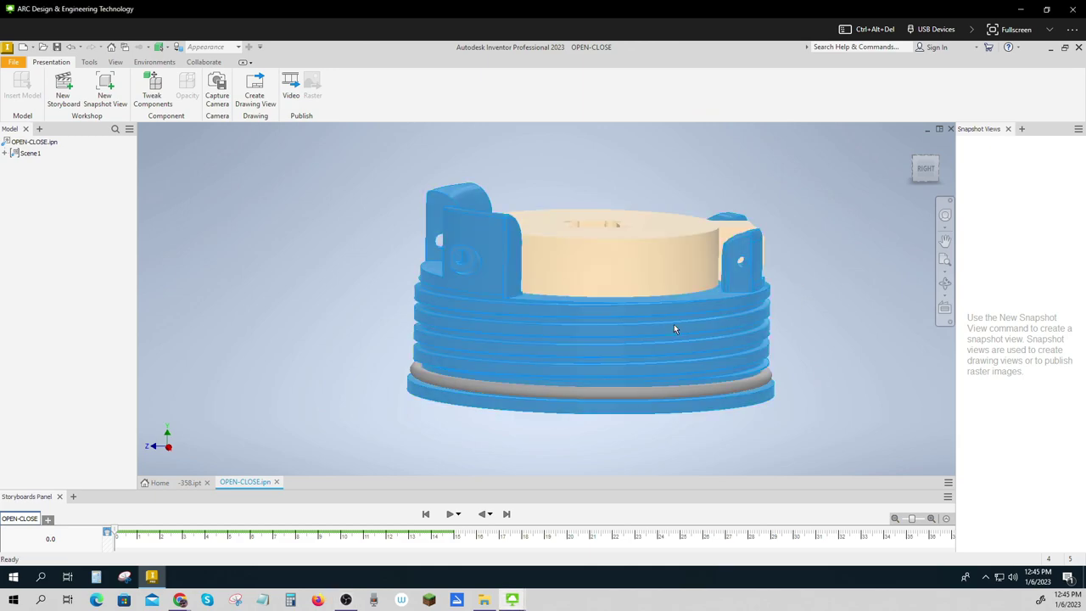
pyautogui.click(678, 392)
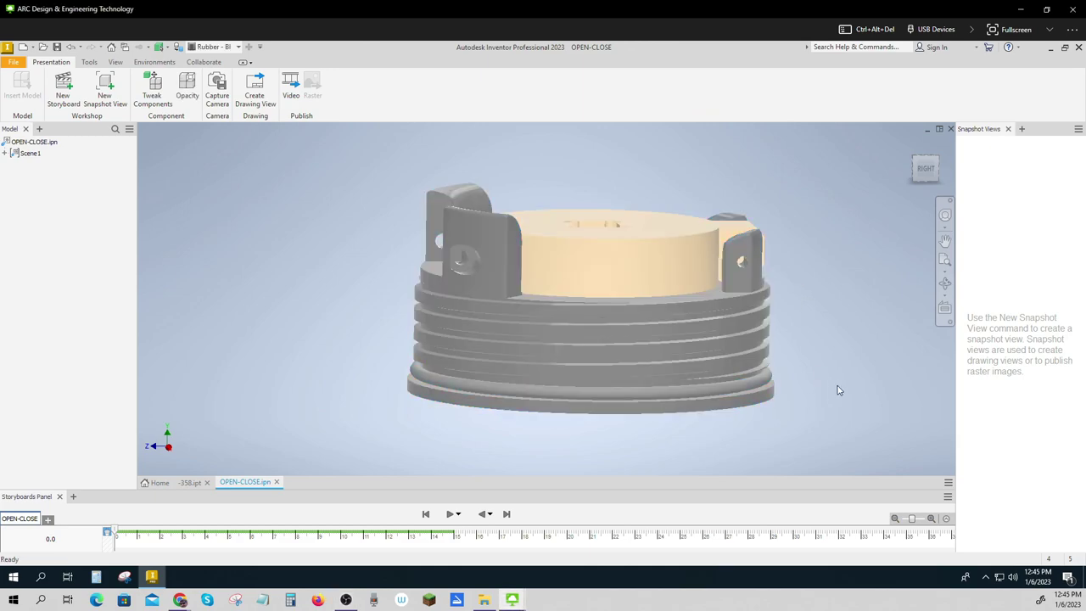
pyautogui.click(838, 390)
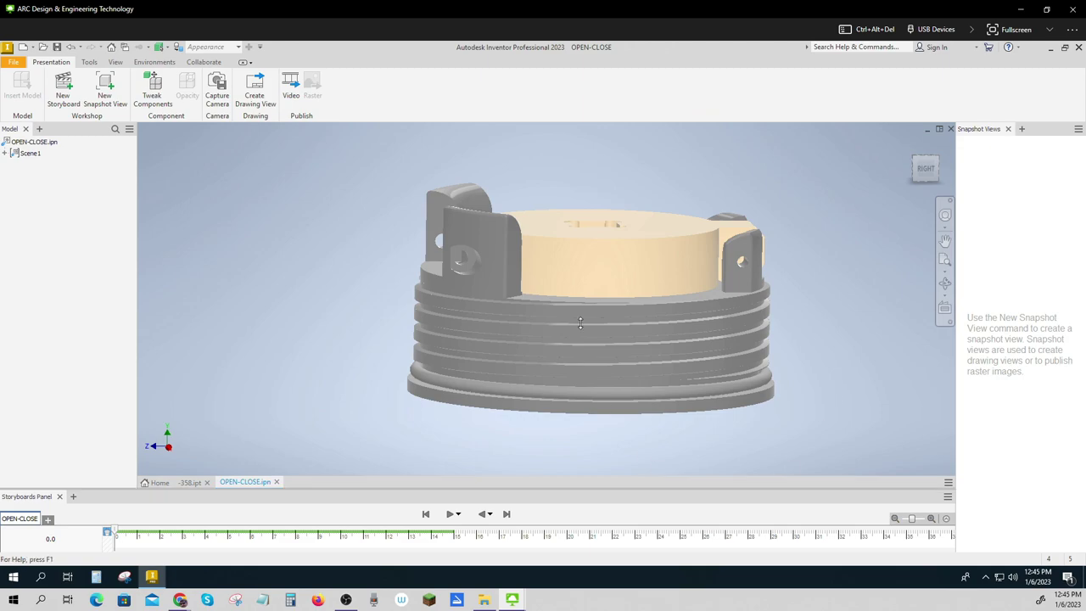
pyautogui.click(526, 392)
pyautogui.click(842, 411)
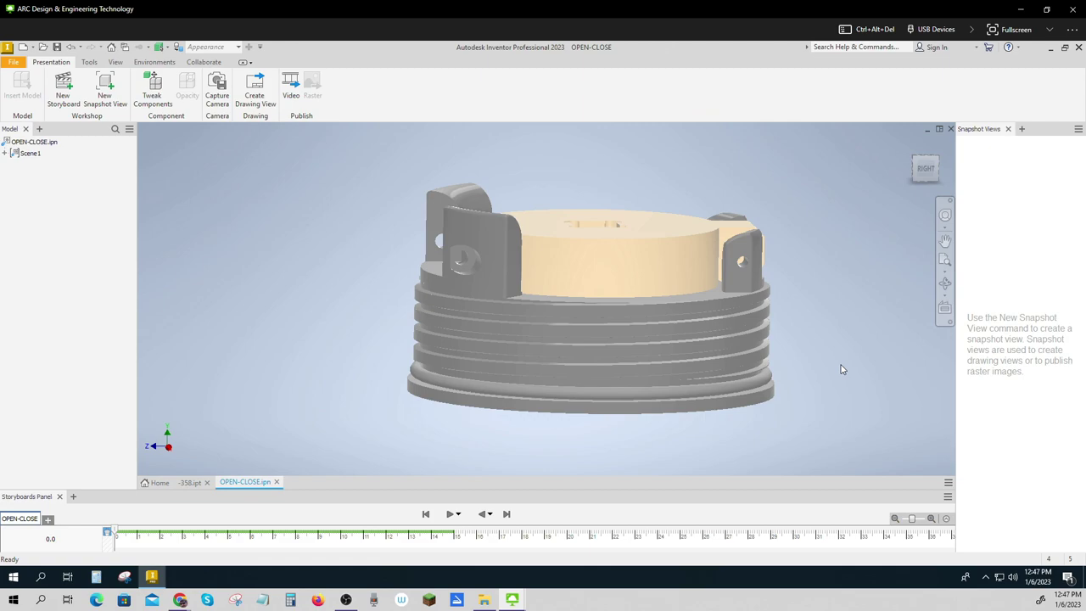
# - Minimize Inventor and bring up the browser showing the Multi-Level BOM Template
pyautogui.click(1051, 52)
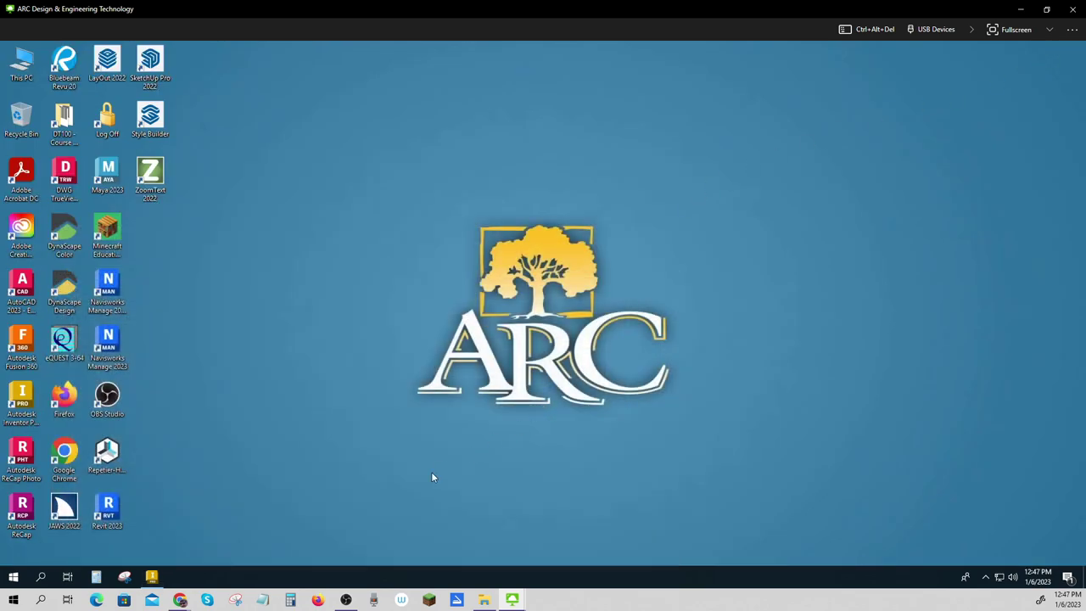
pyautogui.moveTo(180, 600)
pyautogui.click(288, 530)
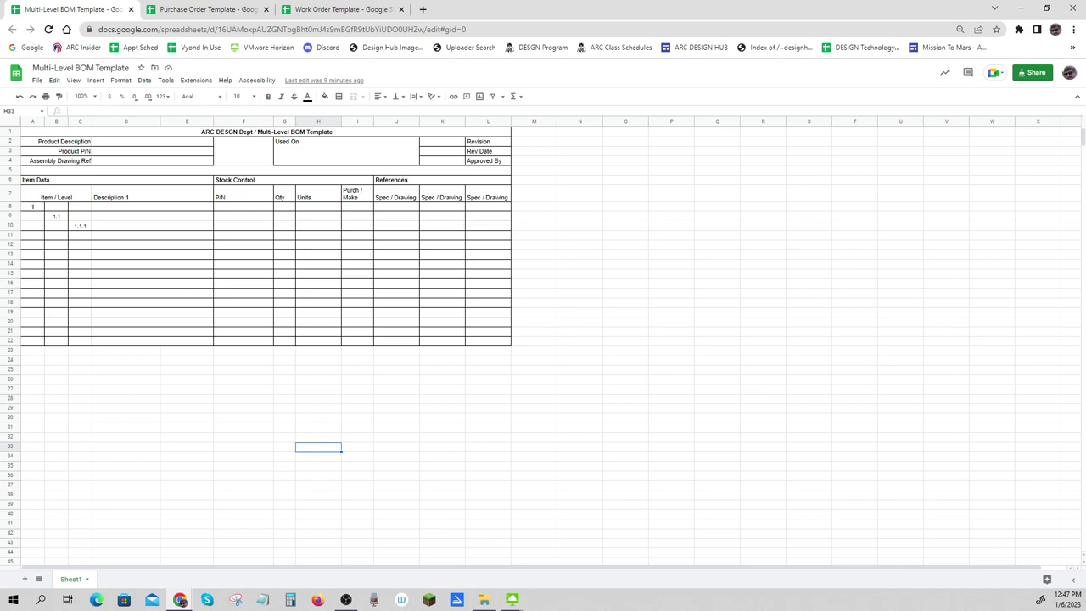
pyautogui.press('ctrl')
pyautogui.press('ctrl')
# - Look through the Purchase Order and BOM templates, finishing on the Work Order Template
pyautogui.click(214, 10)
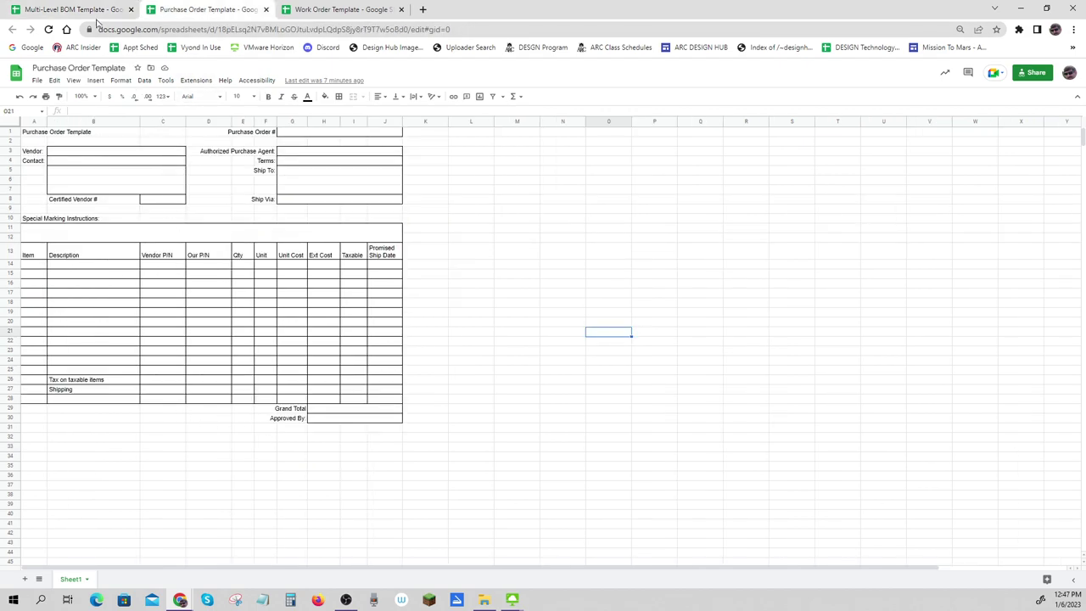
pyautogui.click(67, 9)
pyautogui.press('ctrl')
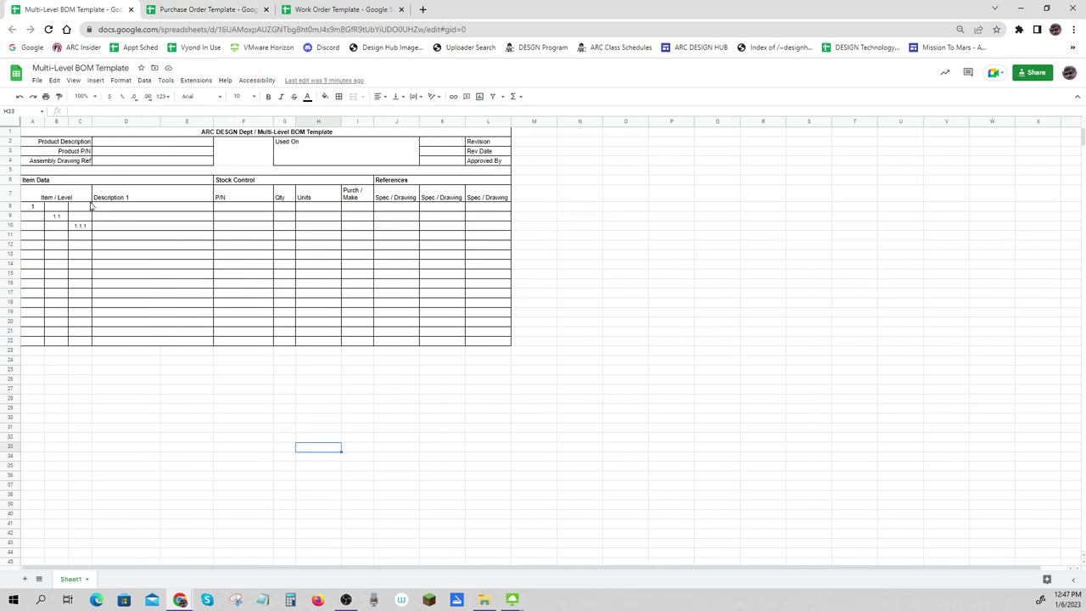
pyautogui.press('ctrl')
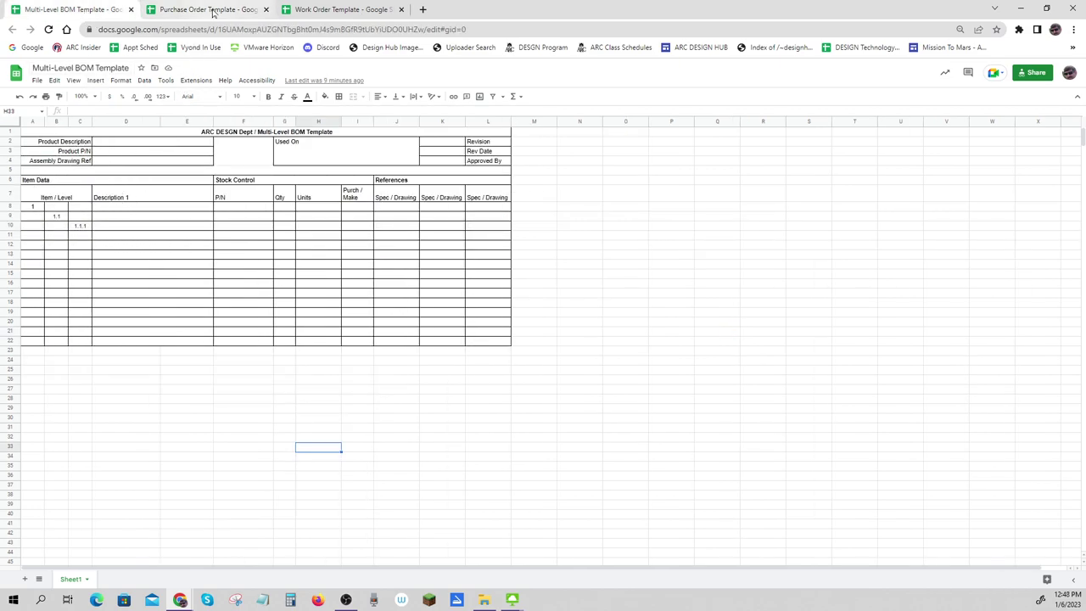
pyautogui.click(213, 10)
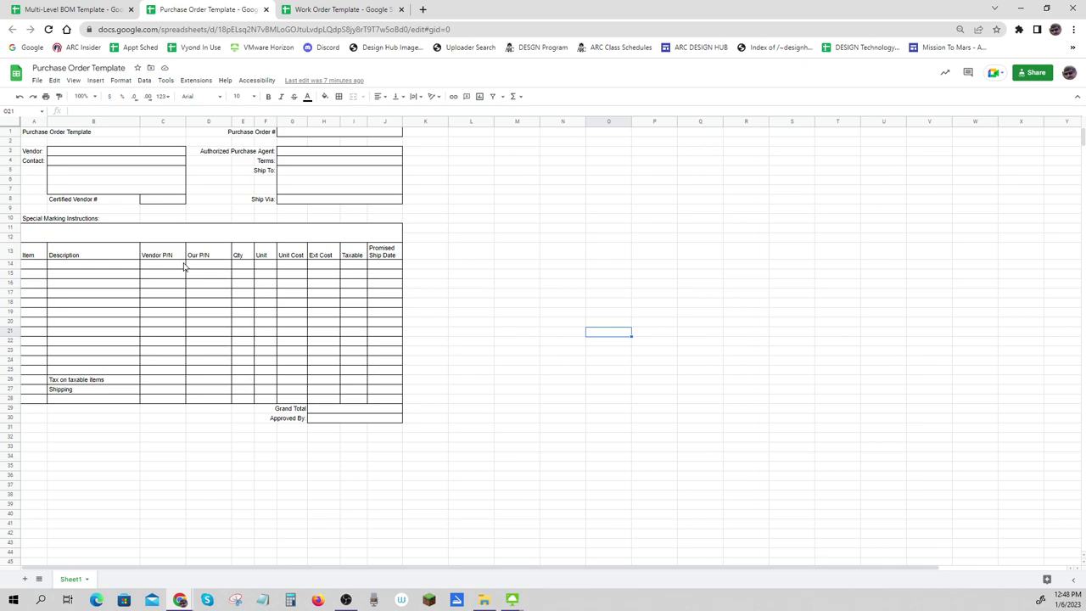
pyautogui.click(327, 10)
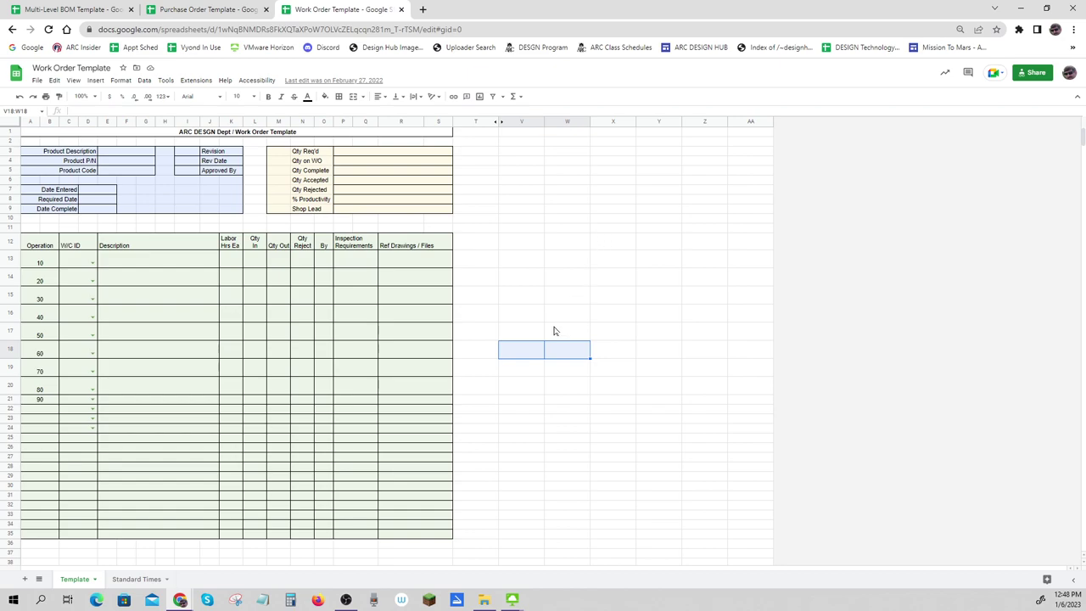
# - Review a few cells of the Work Order Template, then return to the Multi-Level BOM Template
pyautogui.click(579, 265)
pyautogui.click(572, 391)
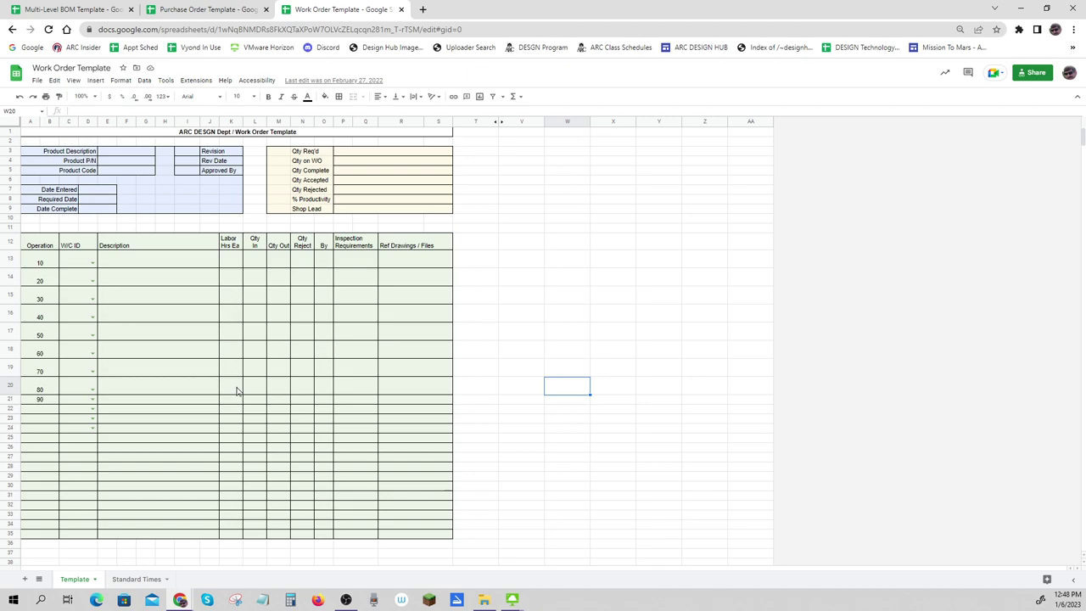
pyautogui.click(126, 259)
pyautogui.click(538, 370)
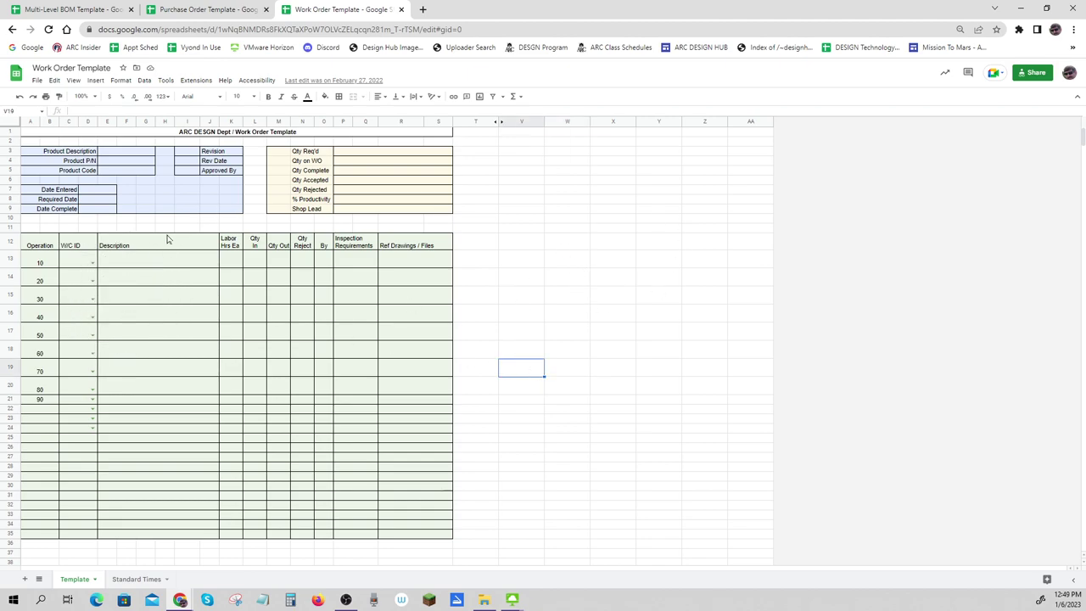
pyautogui.click(74, 10)
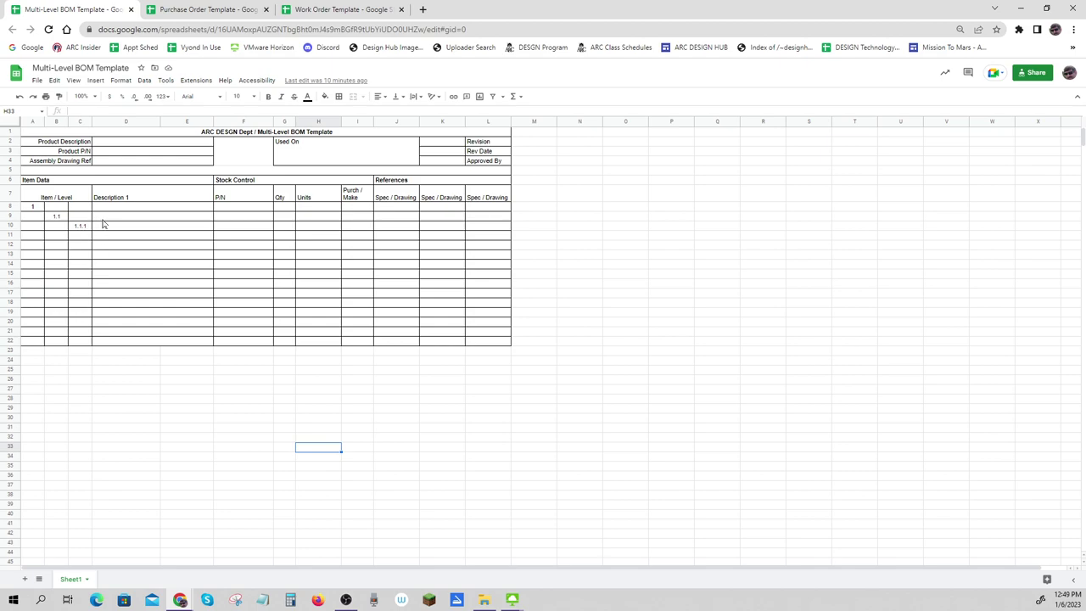
# - Zoom the BOM sheet to 110% and select the Product Description field
pyautogui.hotkey('ctrl', '+')
pyautogui.hotkey('ctrl', '+')
pyautogui.hotkey('ctrl', '+')
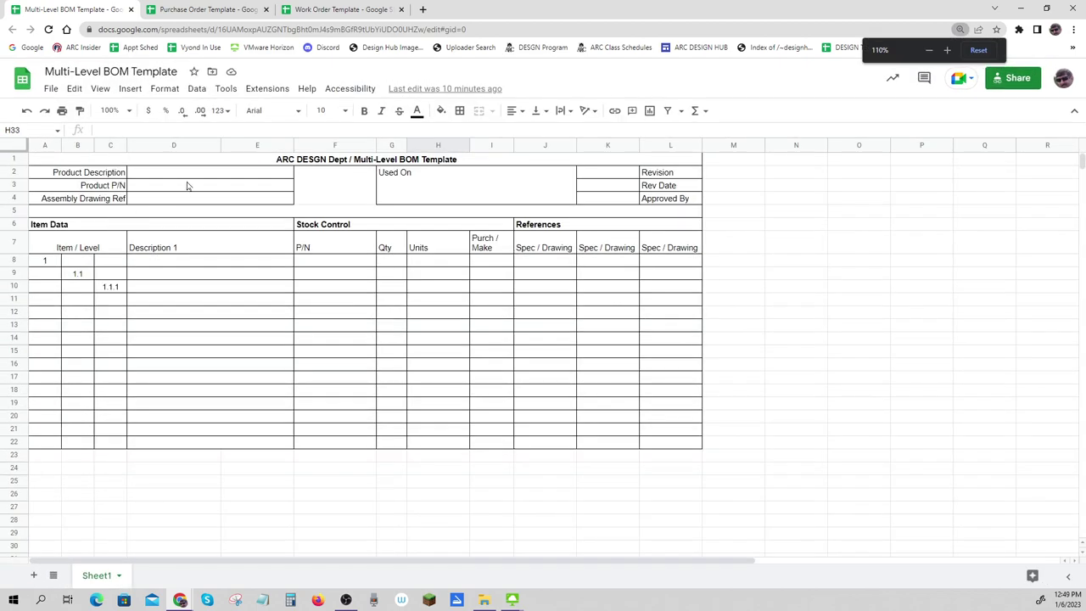
pyautogui.click(188, 176)
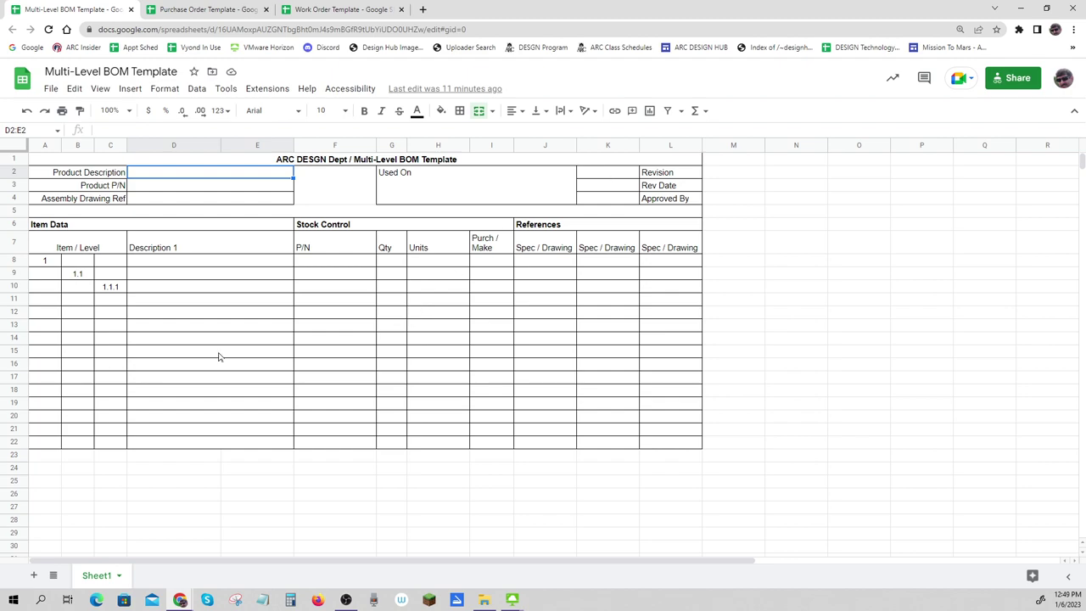
# - Enter item 1's description as Clapper 4 Inch - Machined
pyautogui.click(48, 262)
pyautogui.click(67, 263)
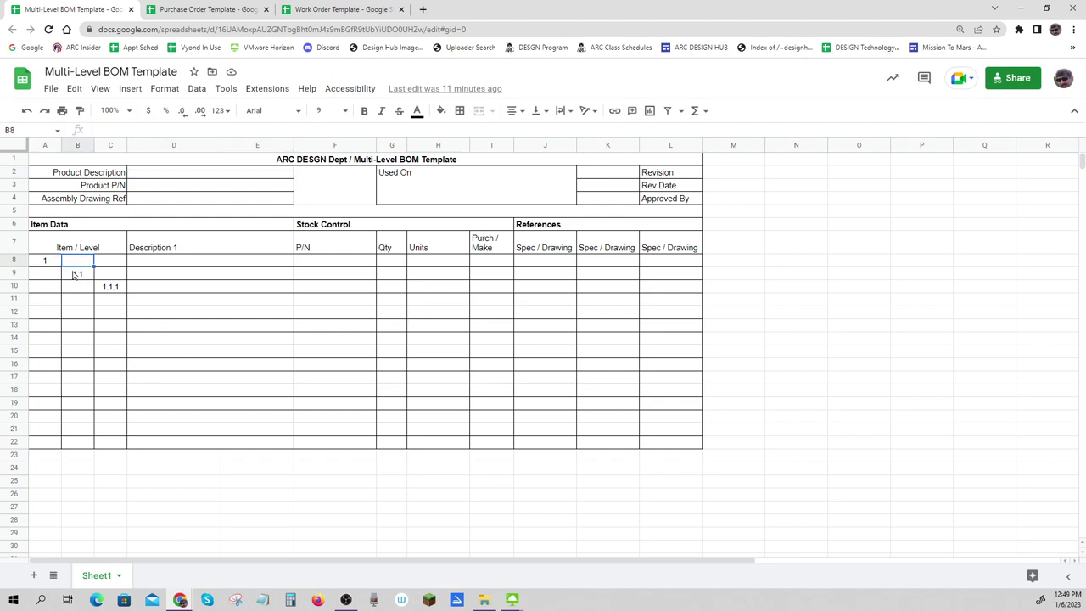
pyautogui.click(75, 274)
pyautogui.click(108, 287)
pyautogui.click(53, 265)
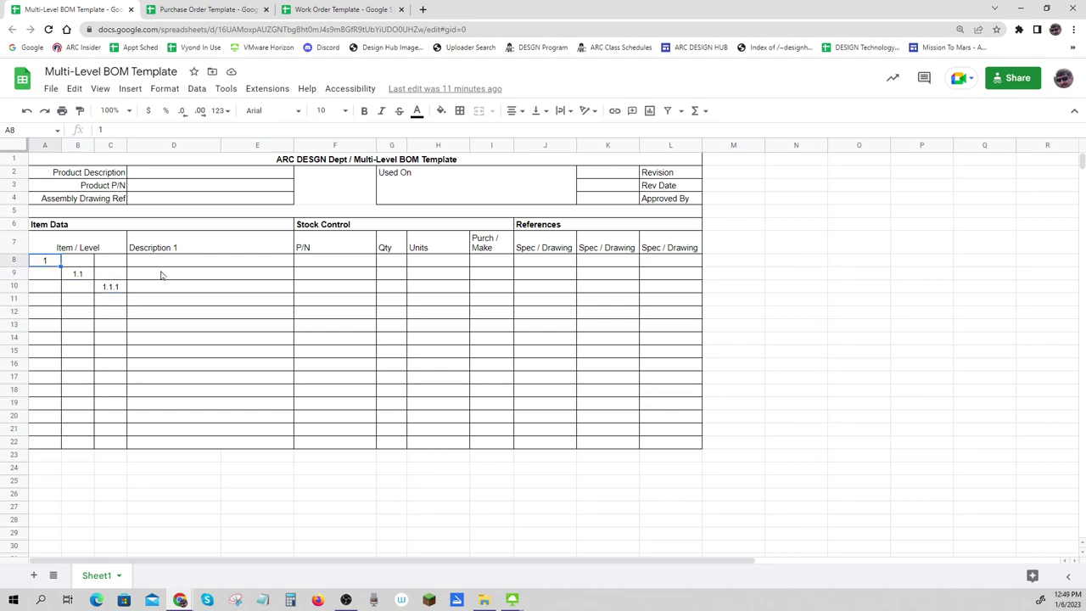
pyautogui.click(155, 266)
pyautogui.write('Clapper')
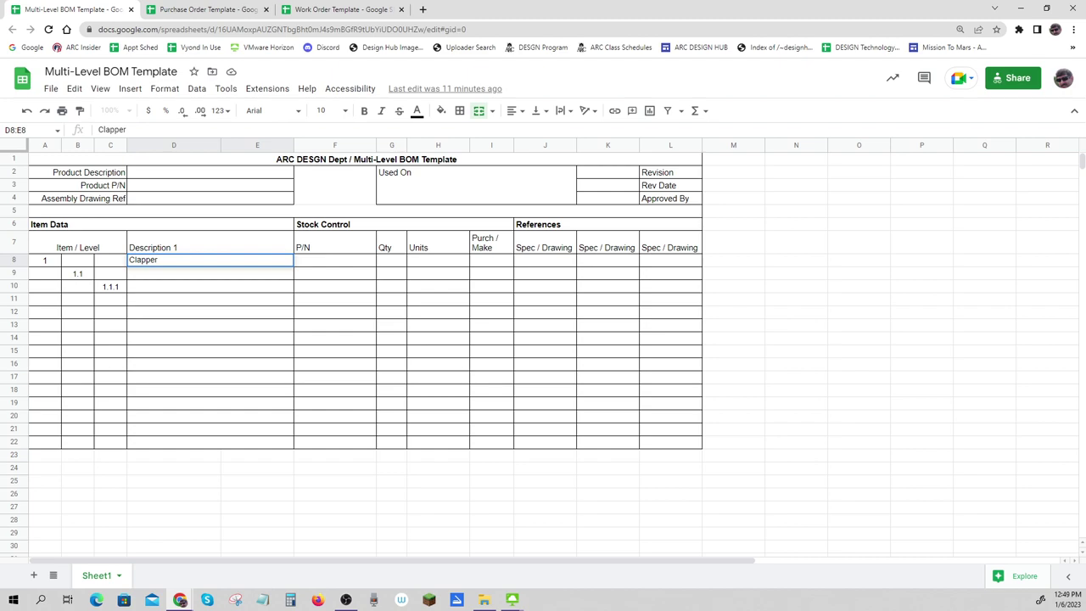
pyautogui.write(' 4 Inch - Machined')
pyautogui.click(308, 264)
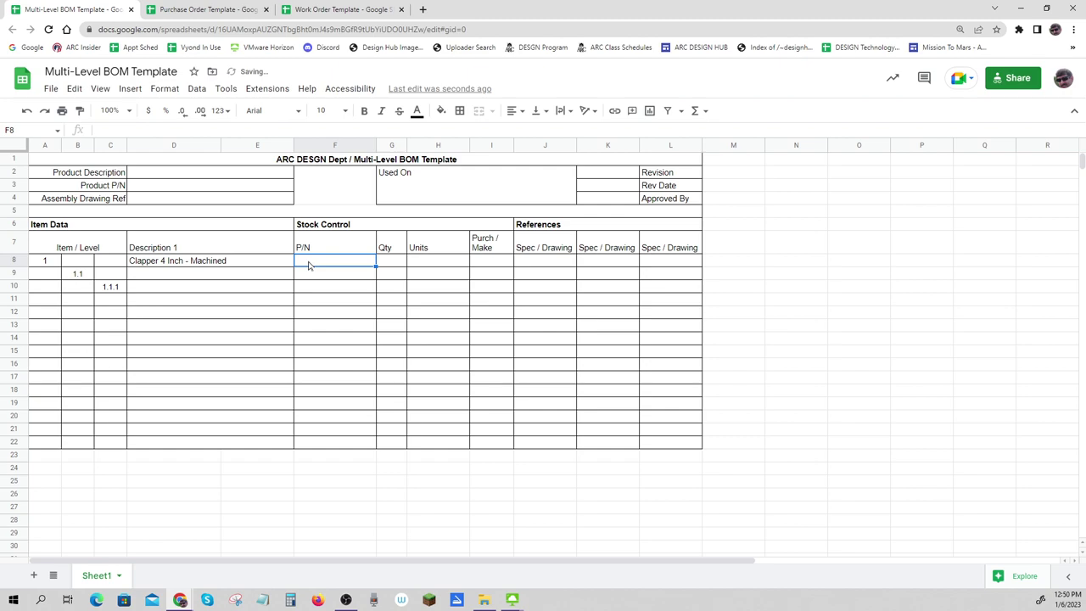
# - Give item 1 part number C4-Machined and quantity 1
pyautogui.write('C$')
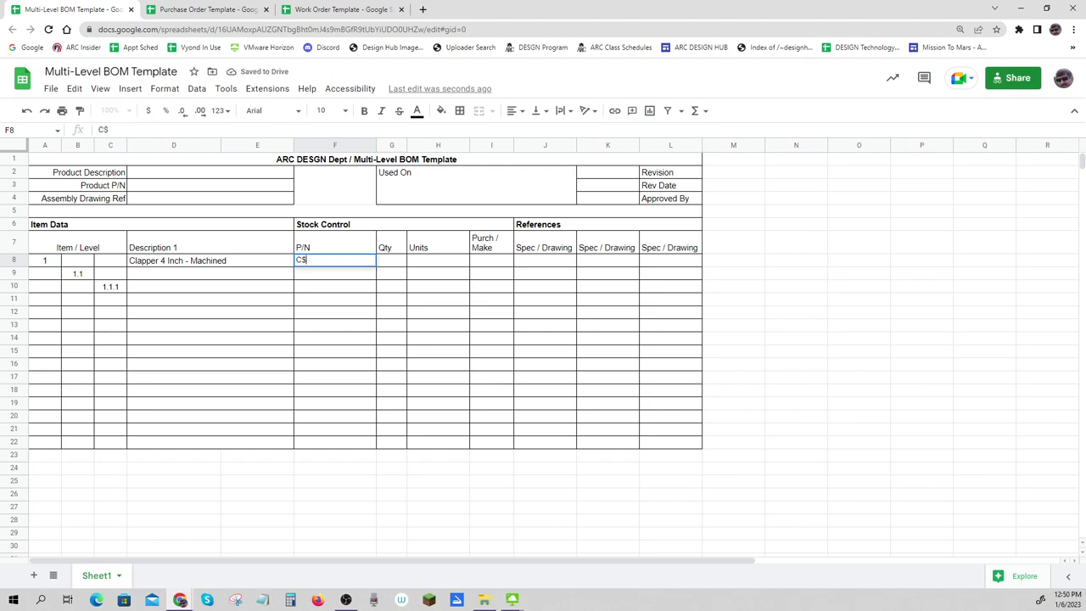
pyautogui.press('BackSpace')
pyautogui.write('4-Machined')
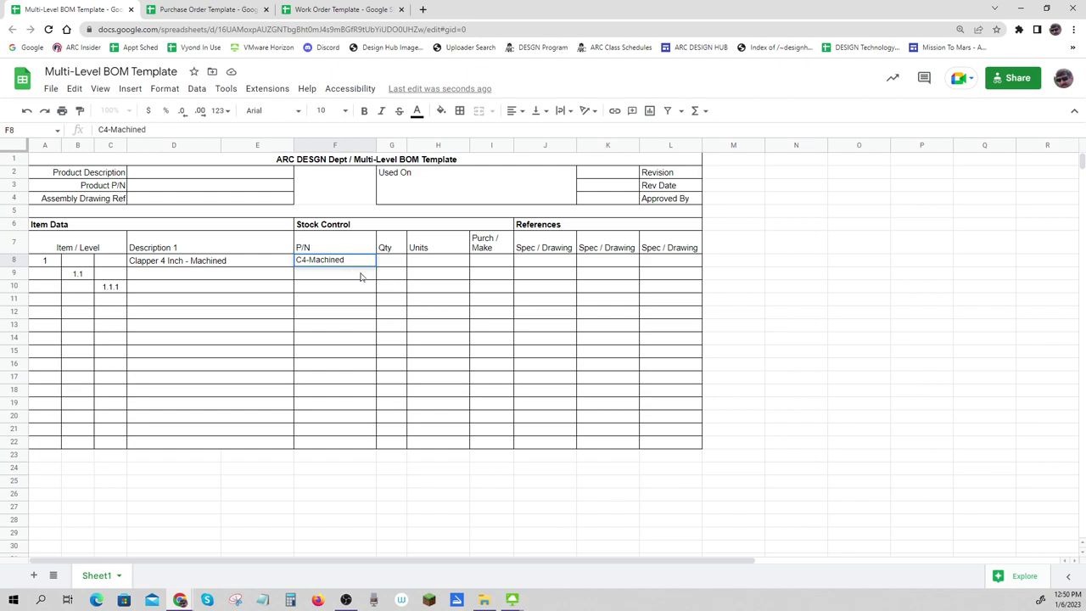
pyautogui.click(385, 263)
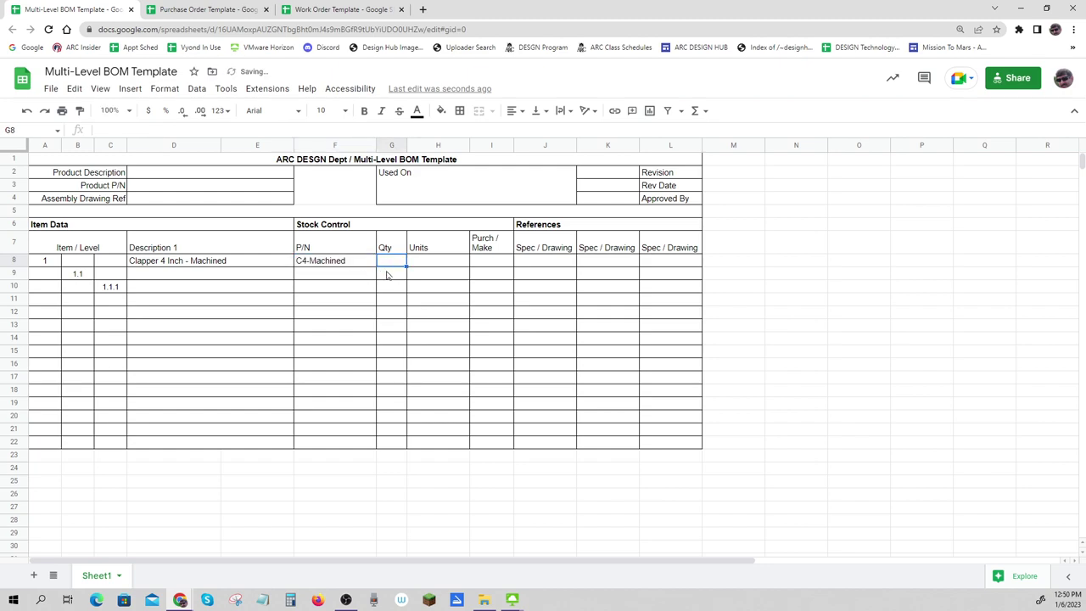
pyautogui.write('1')
pyautogui.click(818, 303)
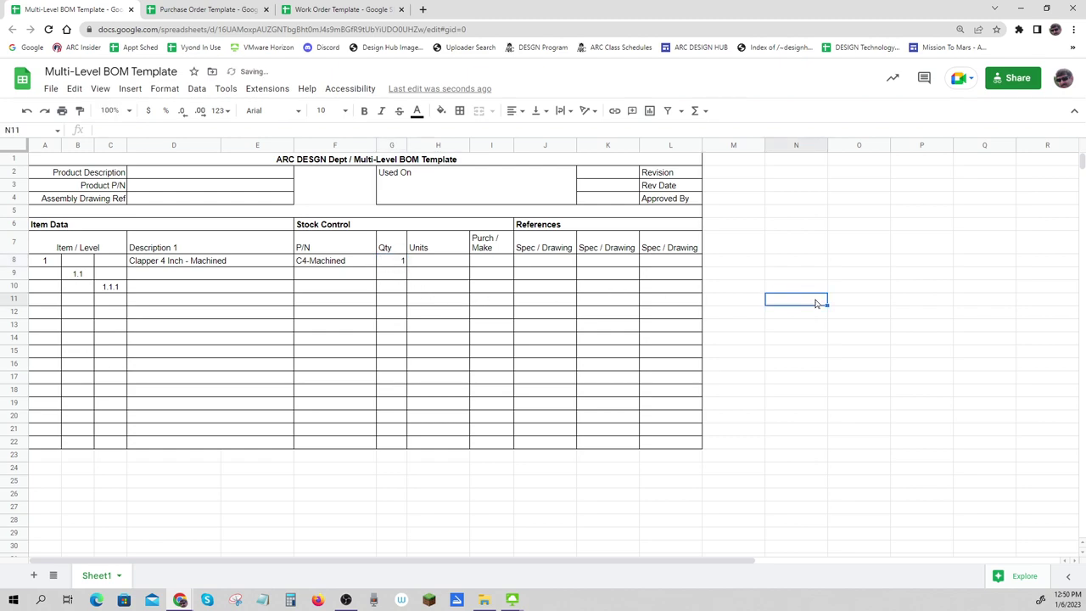
# - Set item 1's units to Ea and its Purch / Make to Make
pyautogui.click(438, 265)
pyautogui.write('Ea')
pyautogui.press('Return')
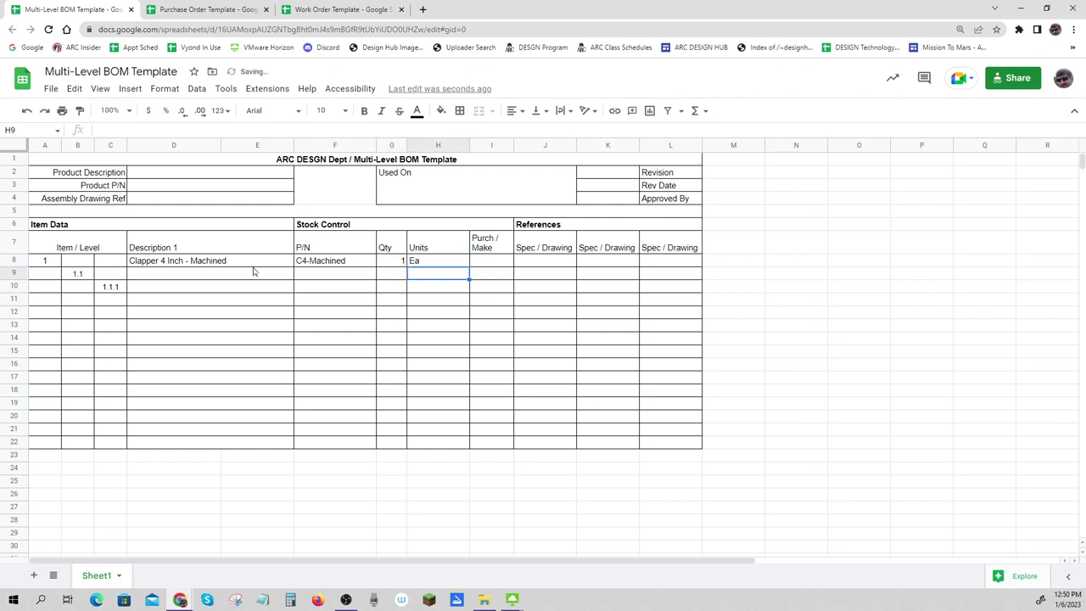
pyautogui.moveTo(148, 265); pyautogui.dragTo(426, 269)
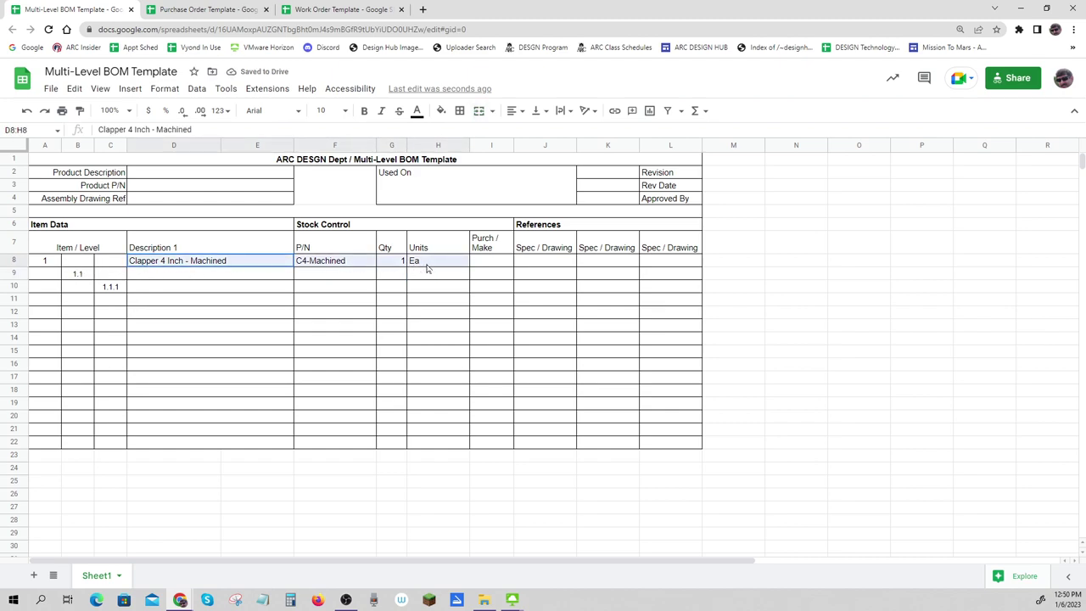
pyautogui.click(488, 268)
pyautogui.write('Make')
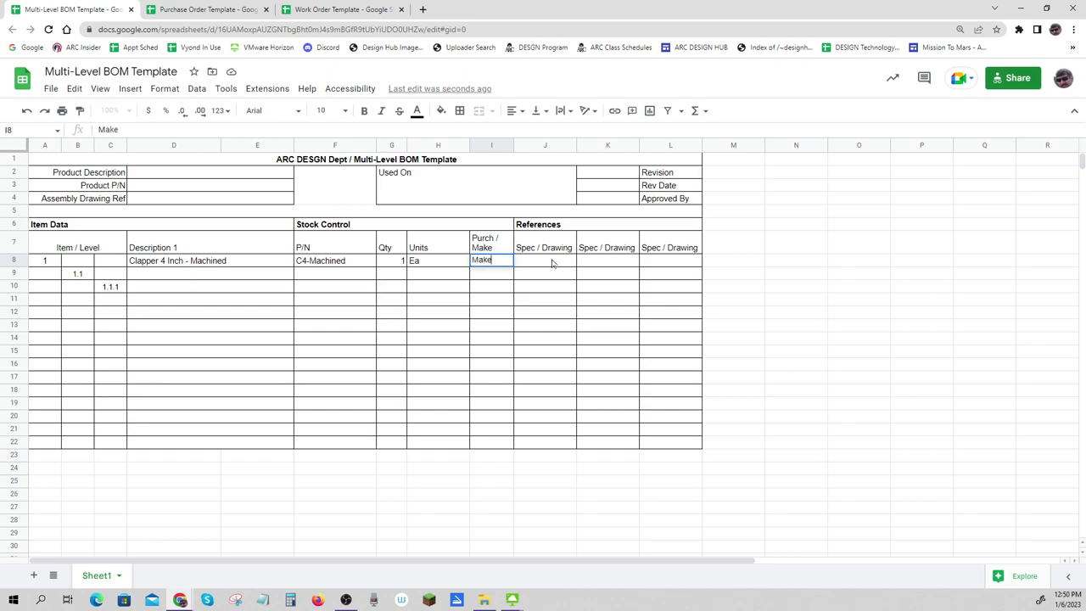
pyautogui.click(552, 264)
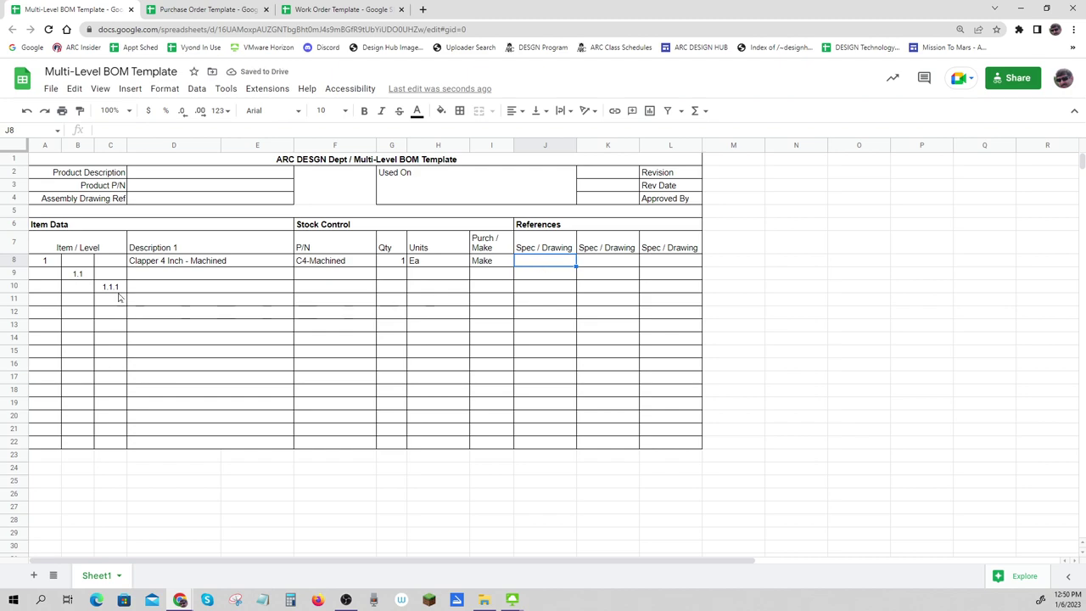
pyautogui.click(75, 275)
pyautogui.click(147, 274)
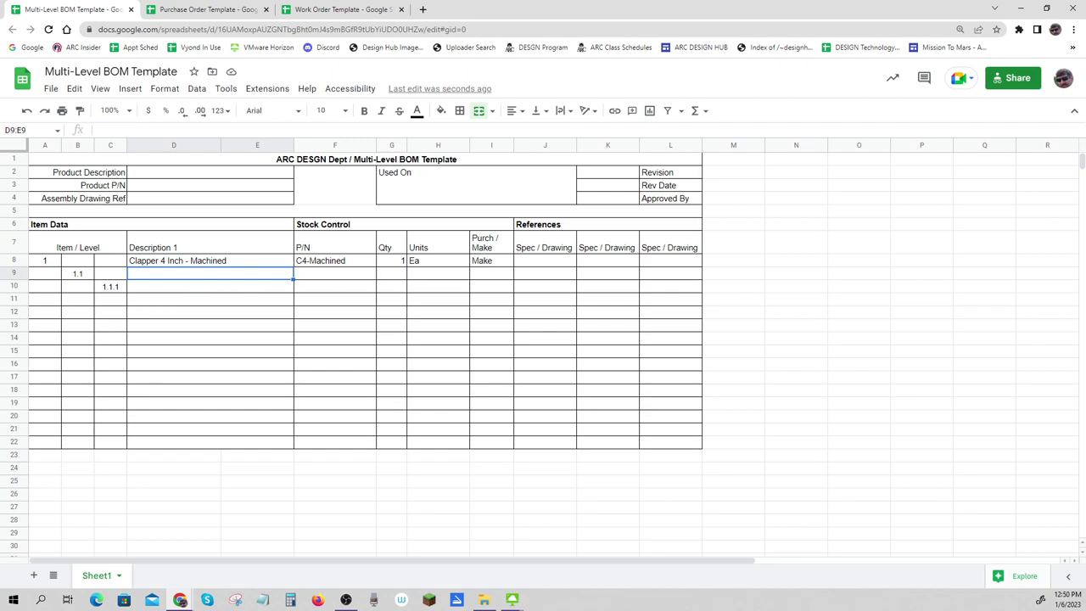
# - Type item 1.1's description as Clapper 4 Inch - Vulcanized Part
pyautogui.write('Clapper')
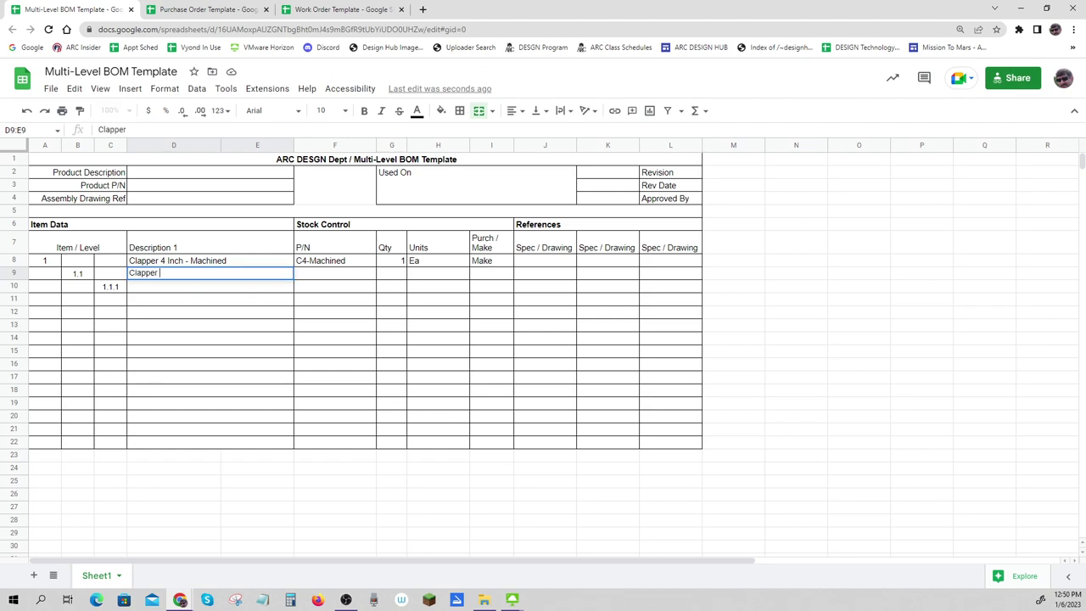
pyautogui.write(' 4')
pyautogui.write(' Inch')
pyautogui.write(' -')
pyautogui.write(' Blank')
pyautogui.press('BackSpace')
pyautogui.press('BackSpace')
pyautogui.press('BackSpace')
pyautogui.press('BackSpace')
pyautogui.press('BackSpace')
pyautogui.write('Vulcanized pa')
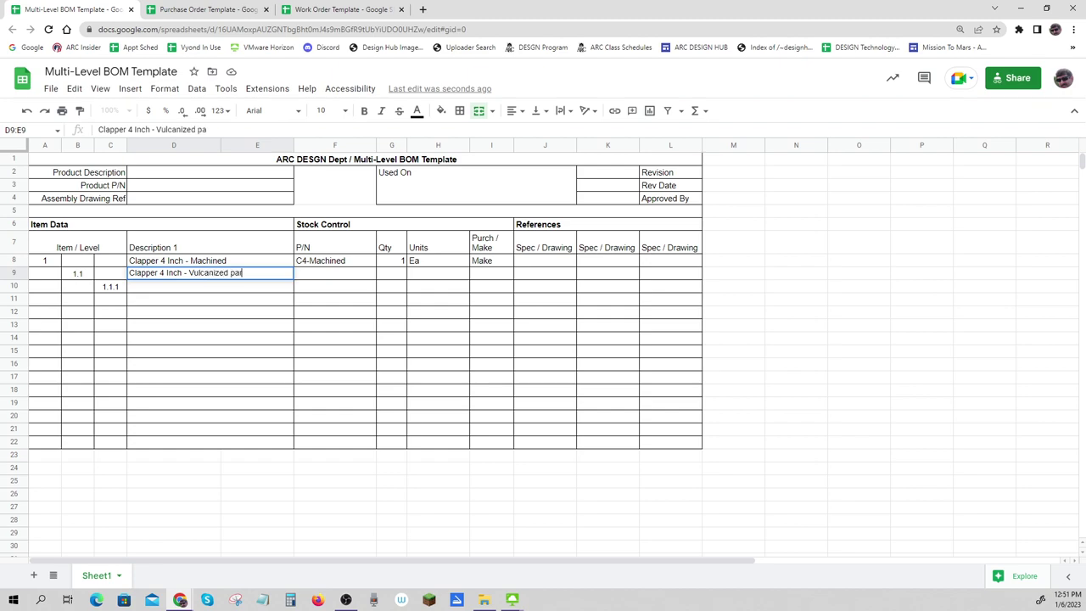
pyautogui.write('r')
pyautogui.press('BackSpace')
pyautogui.press('BackSpace')
pyautogui.press('BackSpace')
pyautogui.write('Par')
pyautogui.click(317, 280)
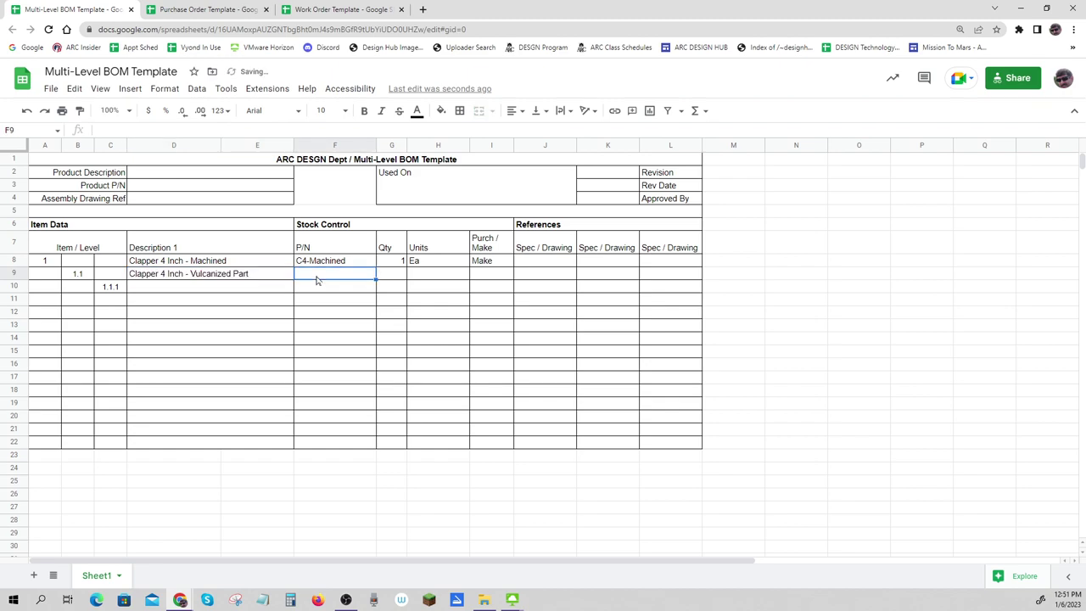
# - Enter part number C4-VP for item 1.1
pyautogui.write('C')
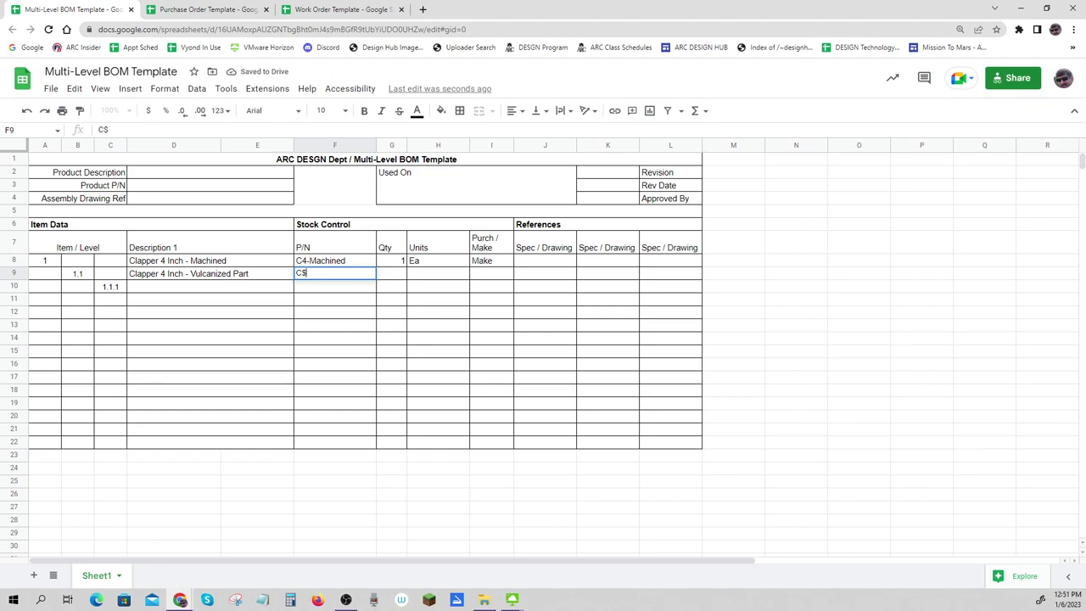
pyautogui.write('$-V')
pyautogui.press('BackSpace')
pyautogui.press('BackSpace')
pyautogui.write('4-VP')
pyautogui.press('Return')
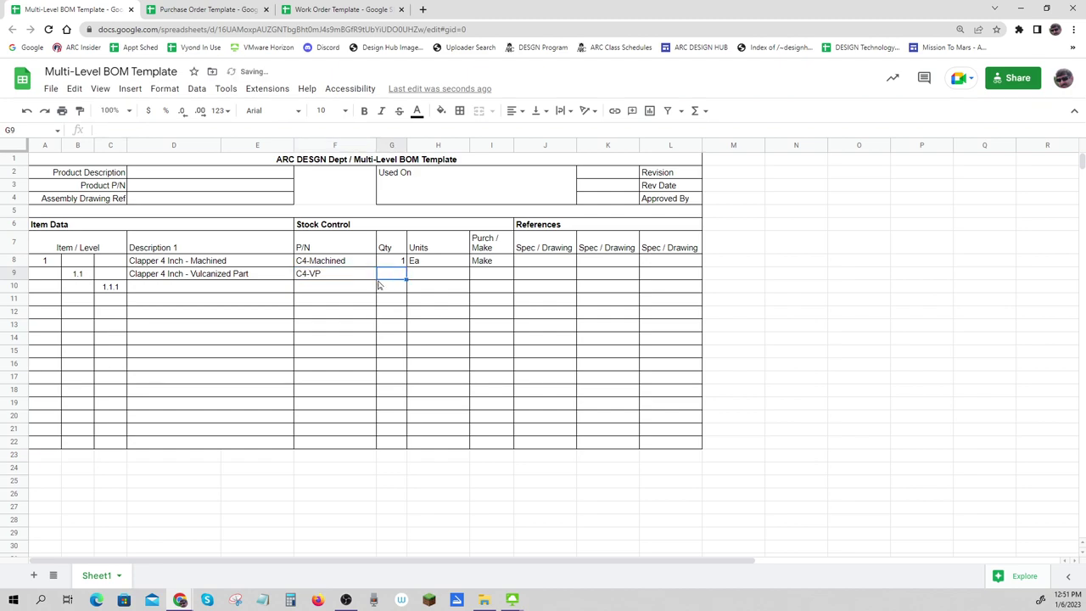
pyautogui.click(332, 266)
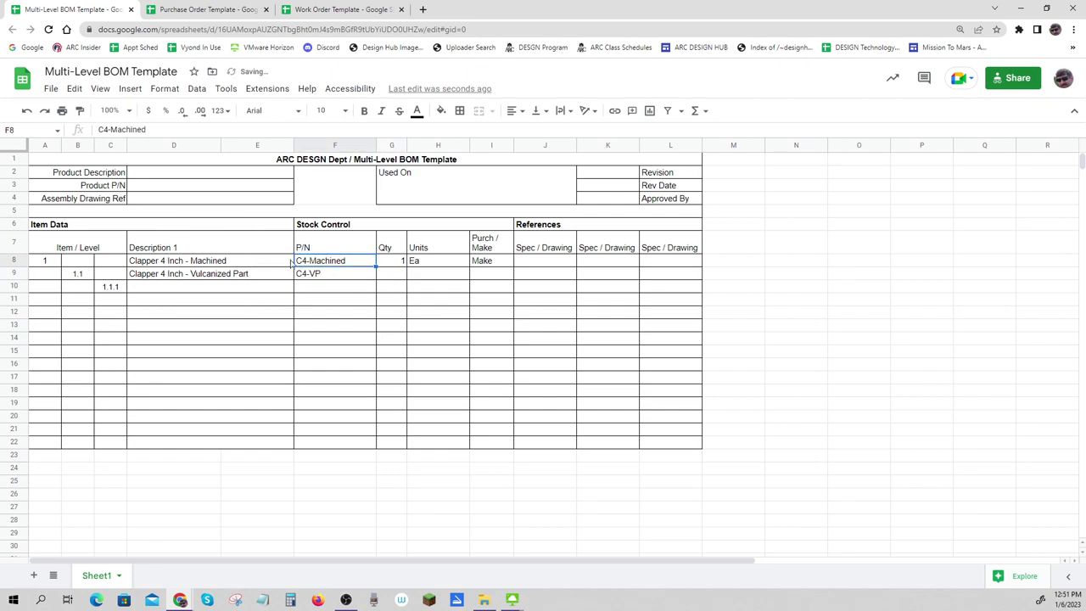
# - Fill item 1.1 with quantity 1, units Ea and Purch
pyautogui.click(386, 277)
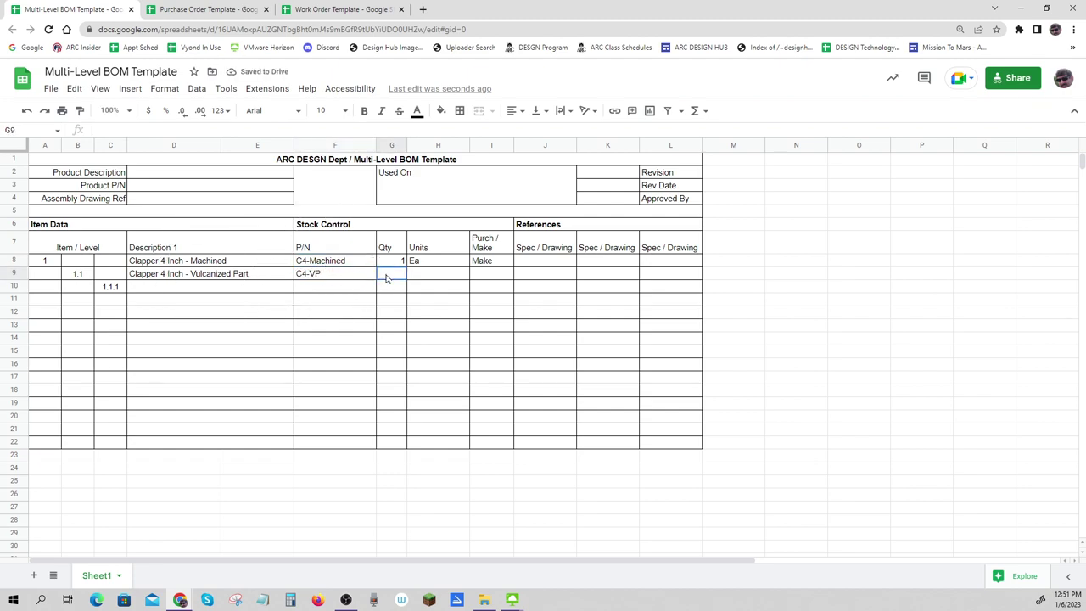
pyautogui.write('1')
pyautogui.click(441, 280)
pyautogui.write('Ea')
pyautogui.click(497, 274)
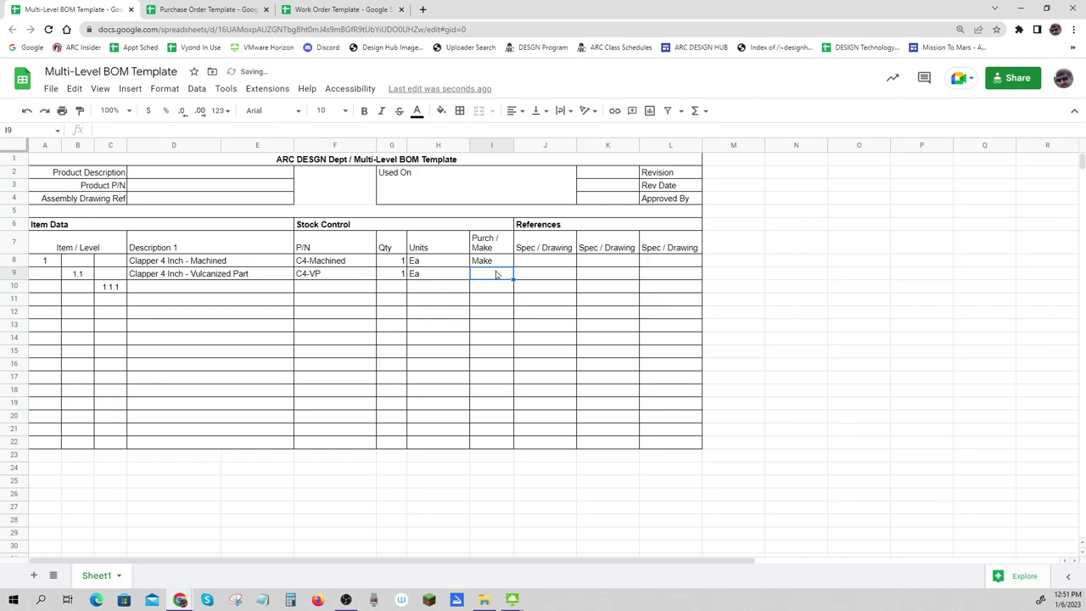
pyautogui.write('Purch')
pyautogui.click(482, 299)
# - Fill level 1.1.1 with Noryle GTX, P/N ----, Qty 1.5, unit lb and --- for Purch / Make
pyautogui.click(149, 290)
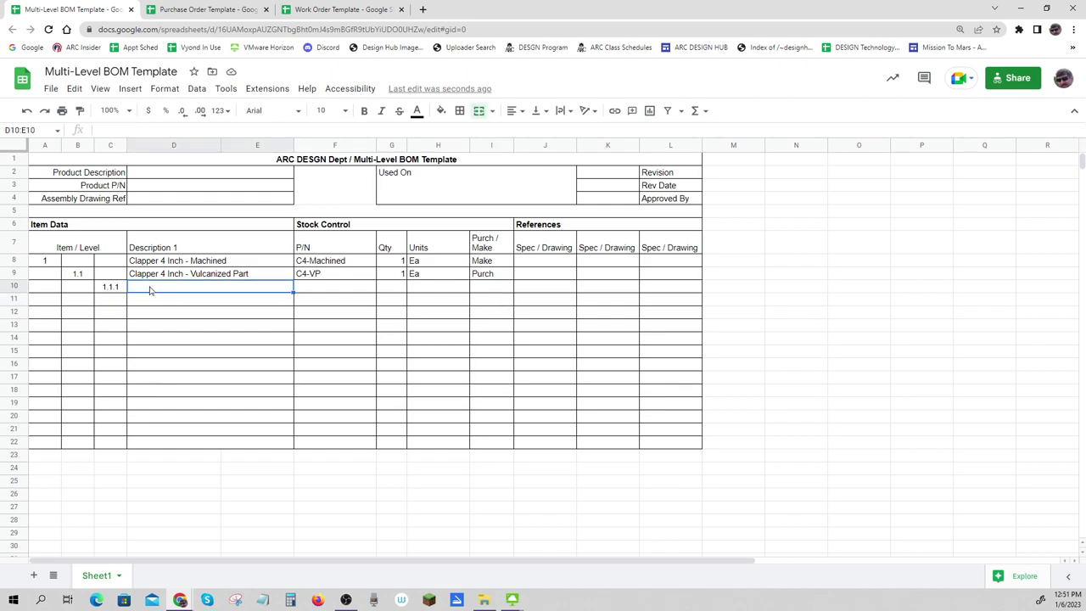
pyautogui.write('Noryle GTX')
pyautogui.click(326, 289)
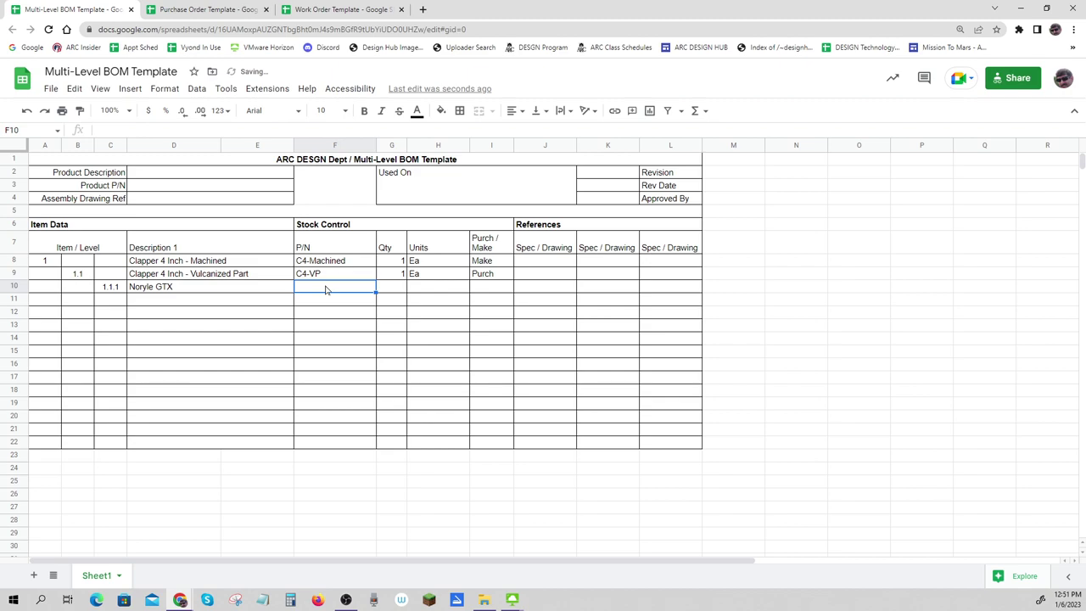
pyautogui.write('----')
pyautogui.click(400, 287)
pyautogui.write('1.5')
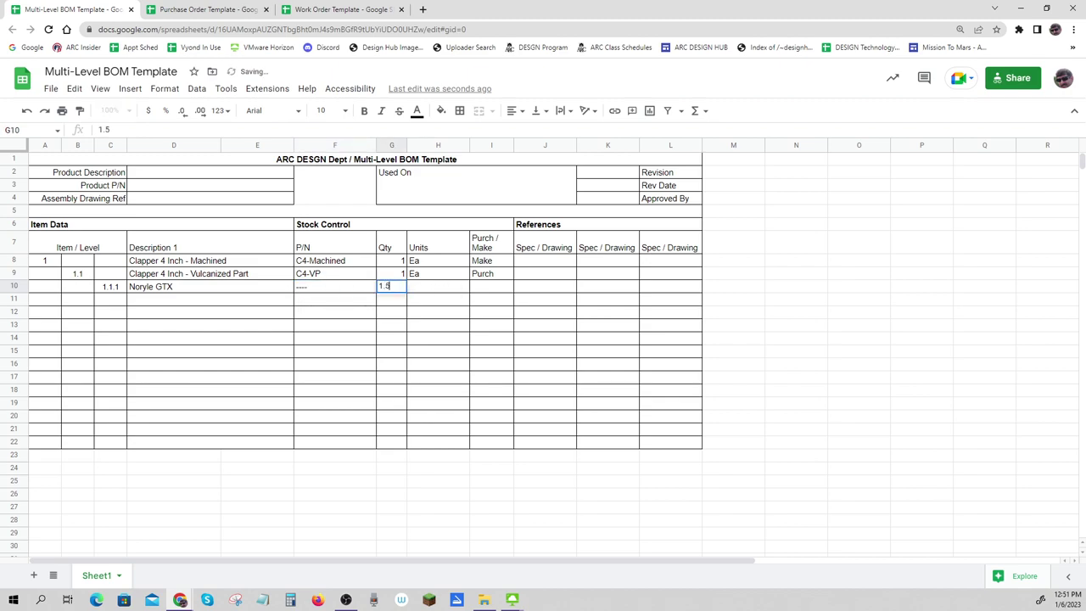
pyautogui.write(' B')
pyautogui.press('BackSpace')
pyautogui.press('BackSpace')
pyautogui.press('BackSpace')
pyautogui.press('Tab')
pyautogui.write('lb')
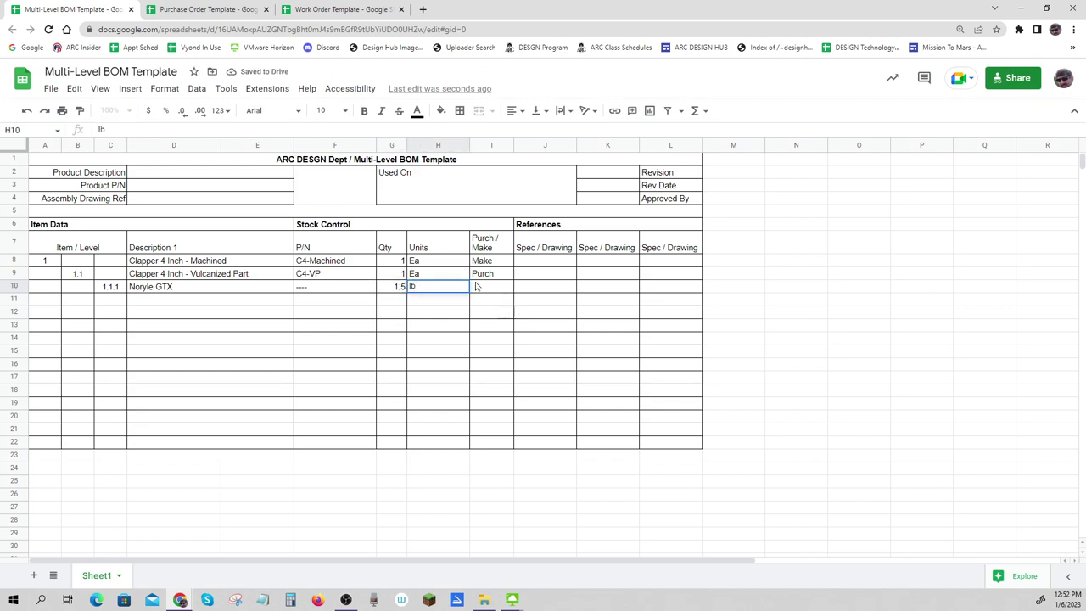
pyautogui.click(481, 288)
pyautogui.write('---')
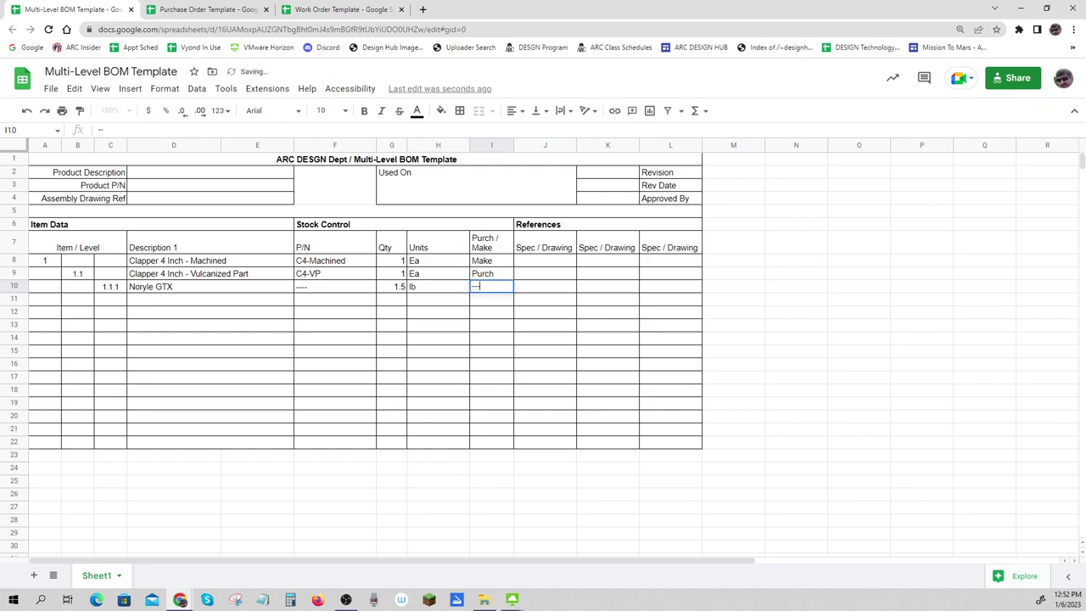
# - Add an EPDM row with P/N ---, quantity 0.1, unit Lb and --- for Purch / Make
pyautogui.click(176, 301)
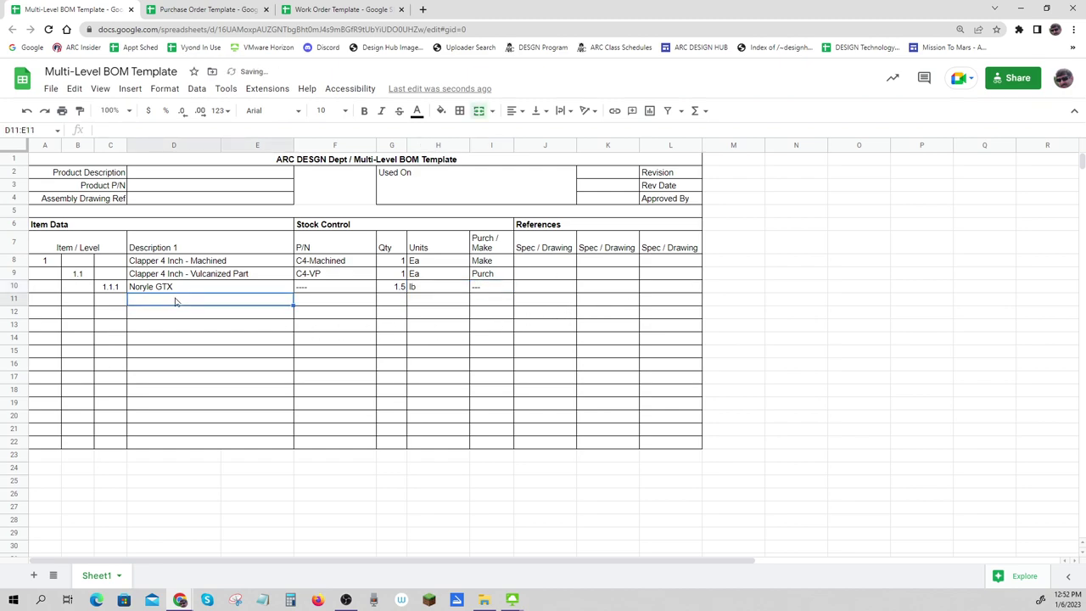
pyautogui.write('EPDM')
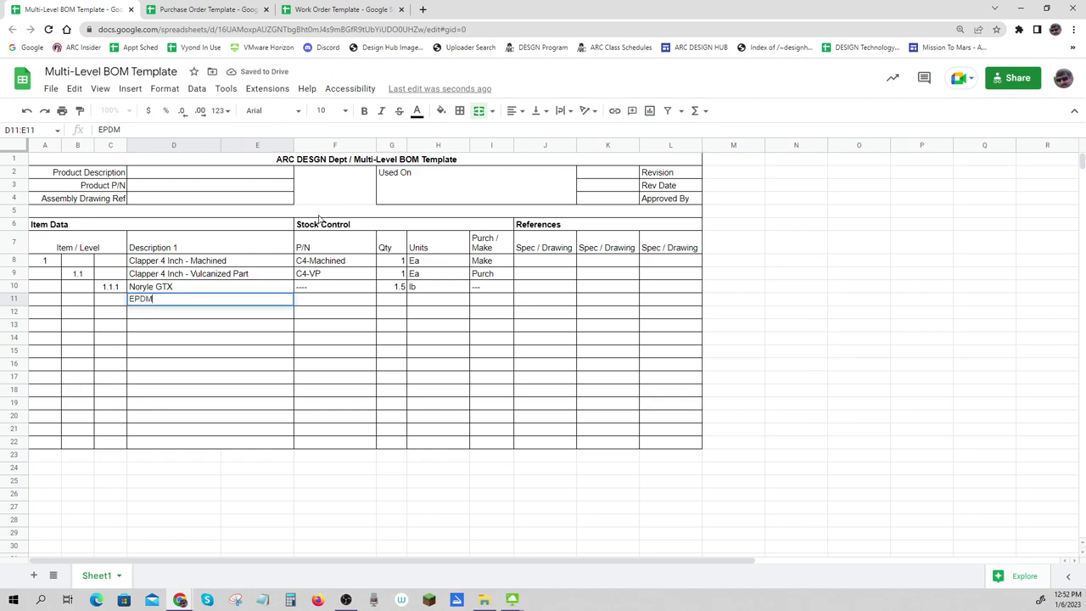
pyautogui.click(333, 302)
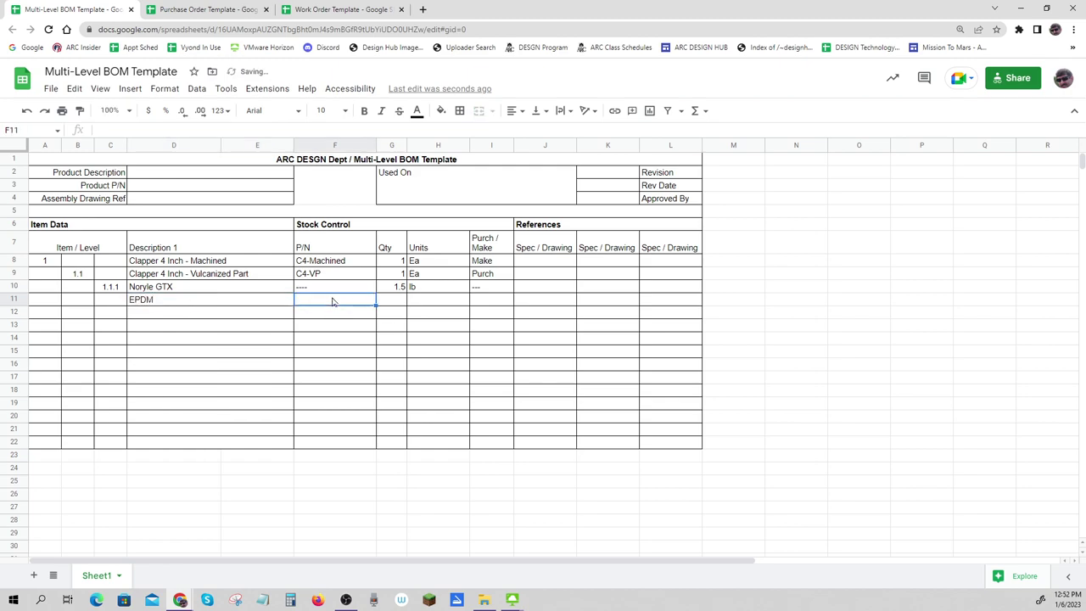
pyautogui.write('----')
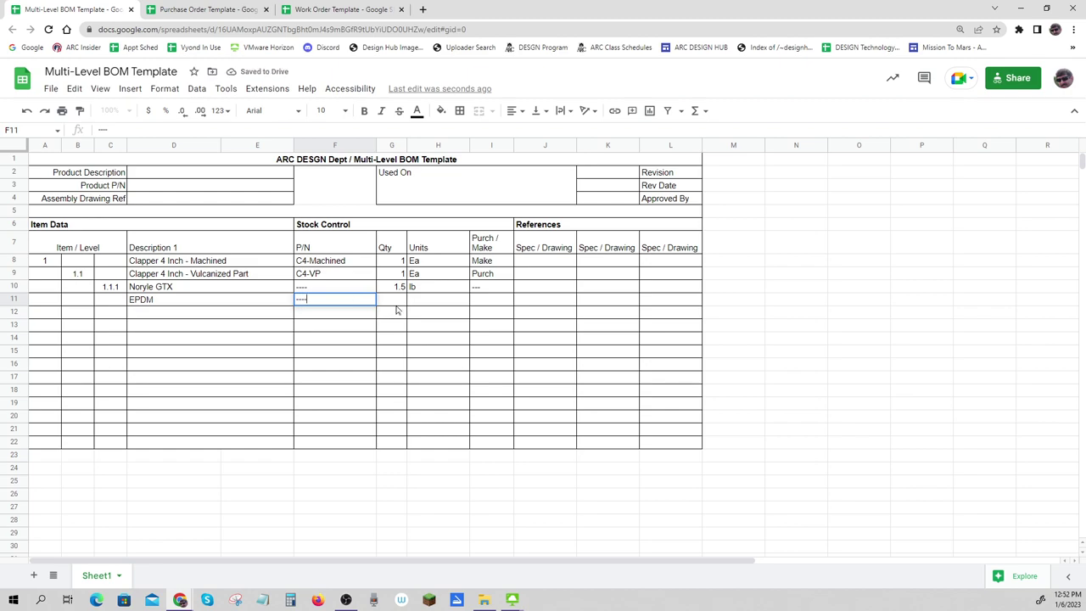
pyautogui.press('Tab')
pyautogui.write('1')
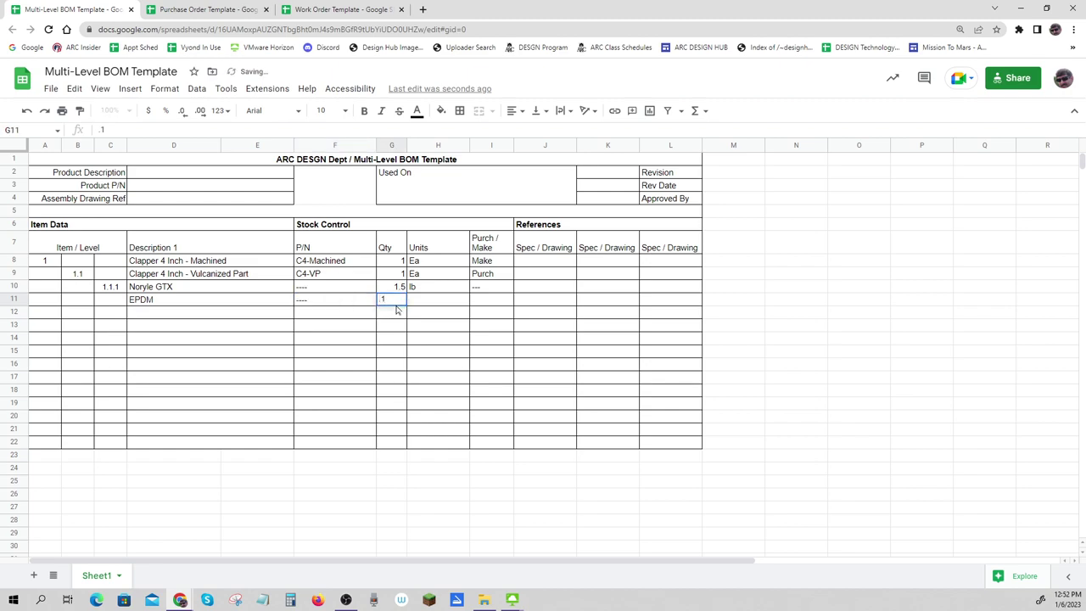
pyautogui.press('Tab')
pyautogui.write('Lb')
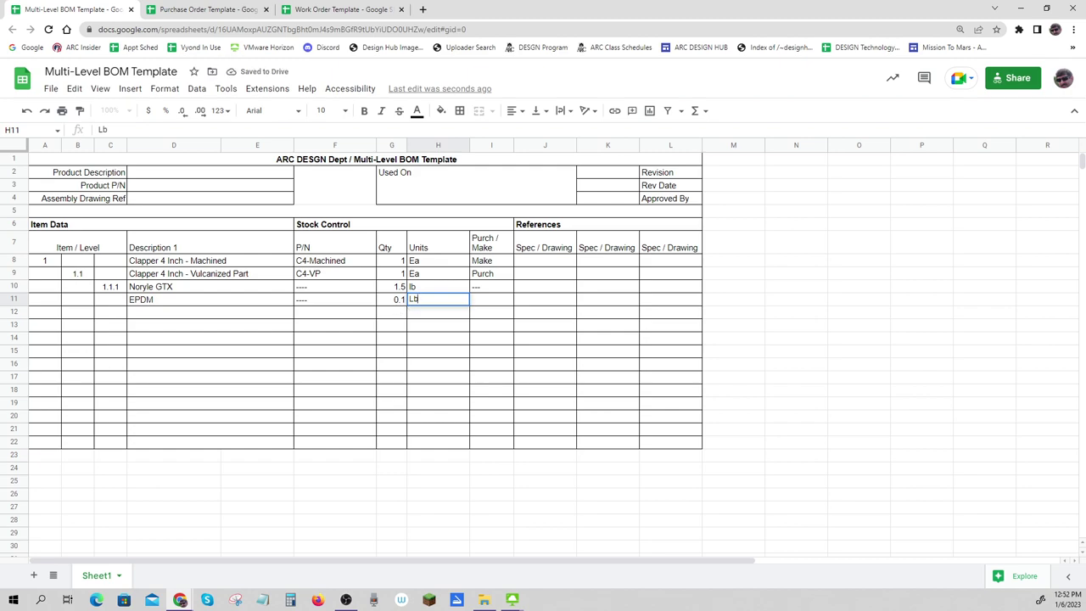
pyautogui.click(479, 303)
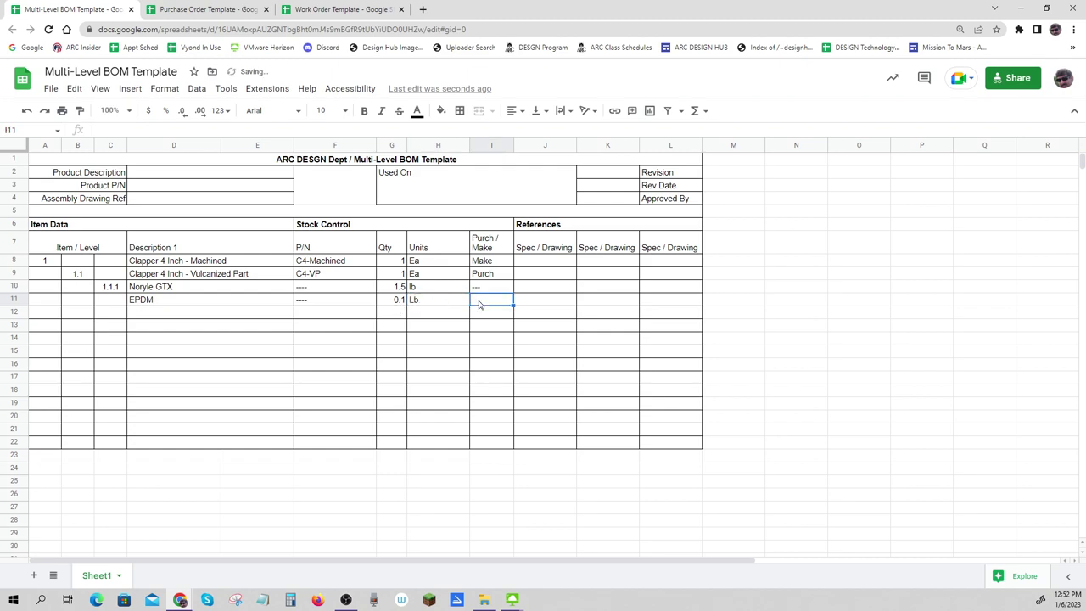
pyautogui.write('---')
# - Capitalize Noryle GTX's unit from lb to Lb
pyautogui.click(420, 290)
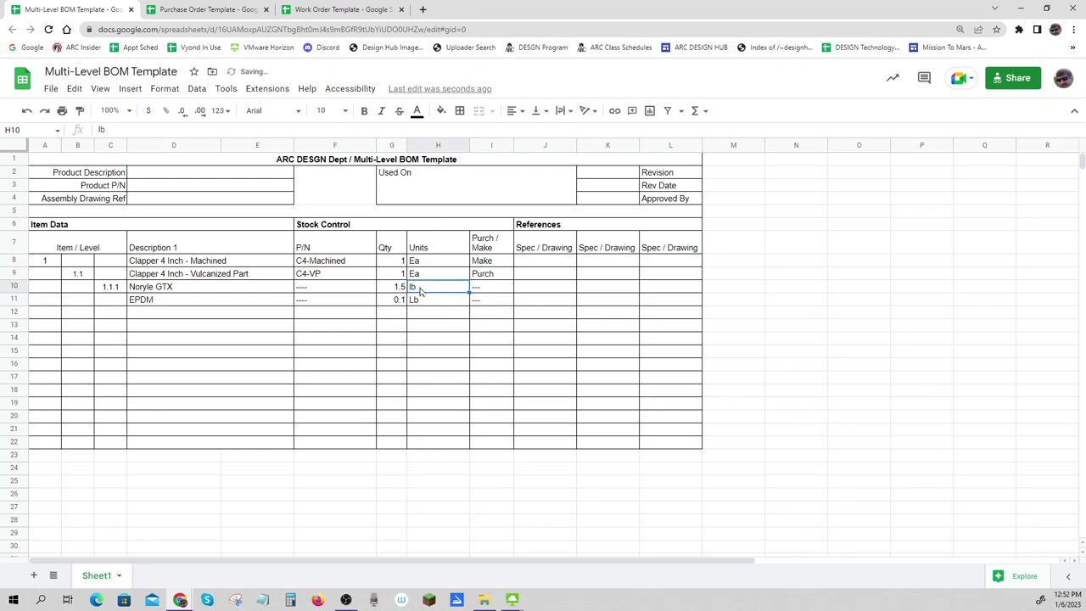
pyautogui.doubleClick(420, 289)
pyautogui.write('Lb')
pyautogui.click(762, 364)
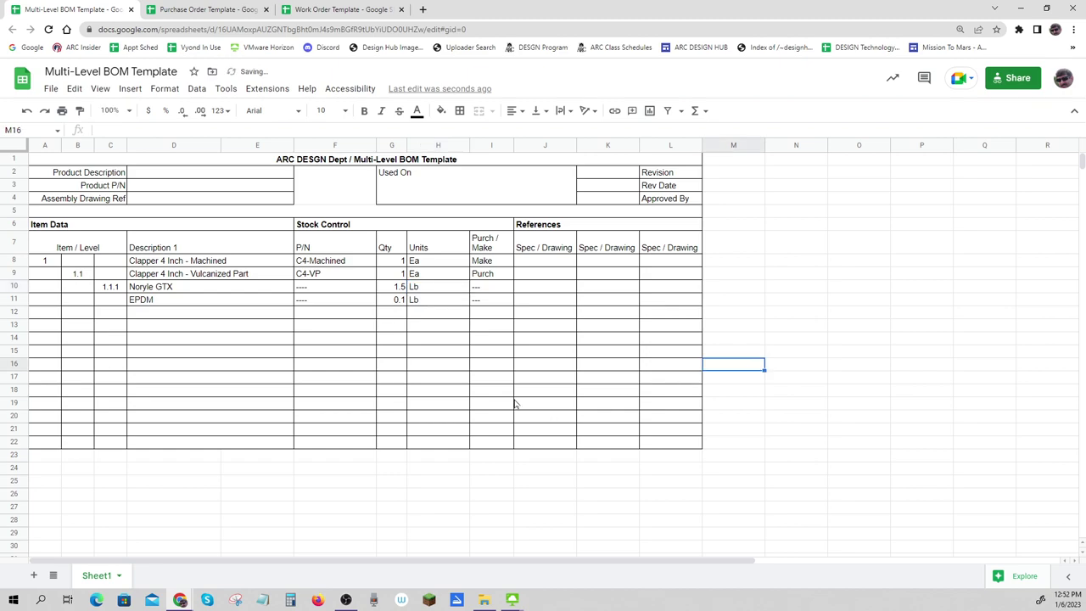
# - Point out the Spec / Drawing cells for items 1, 1.1, Noryle GTX and EPDM
pyautogui.click(543, 263)
pyautogui.click(594, 263)
pyautogui.click(654, 266)
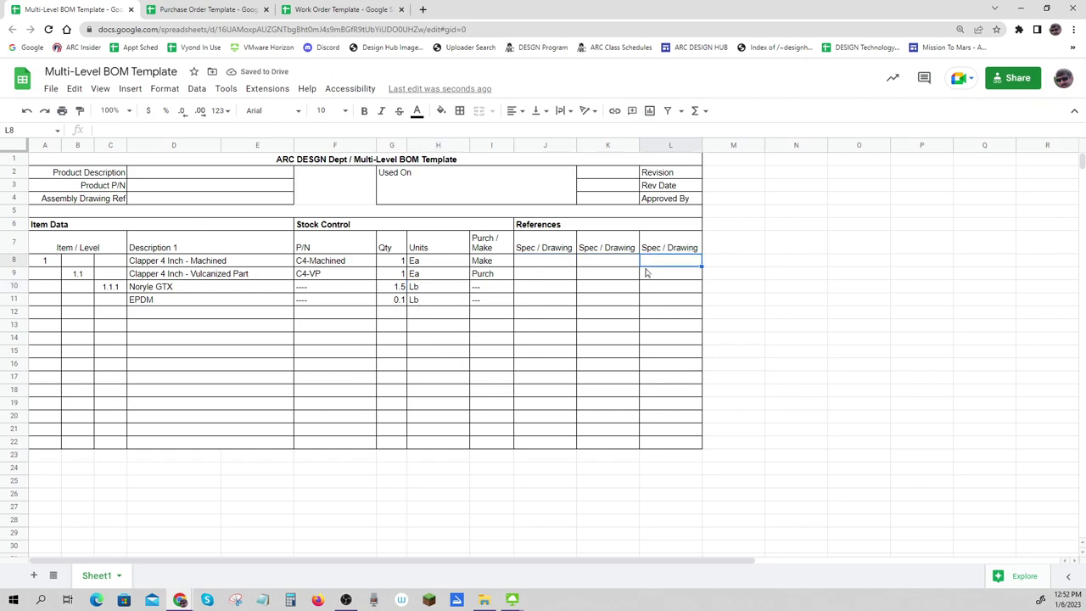
pyautogui.click(537, 264)
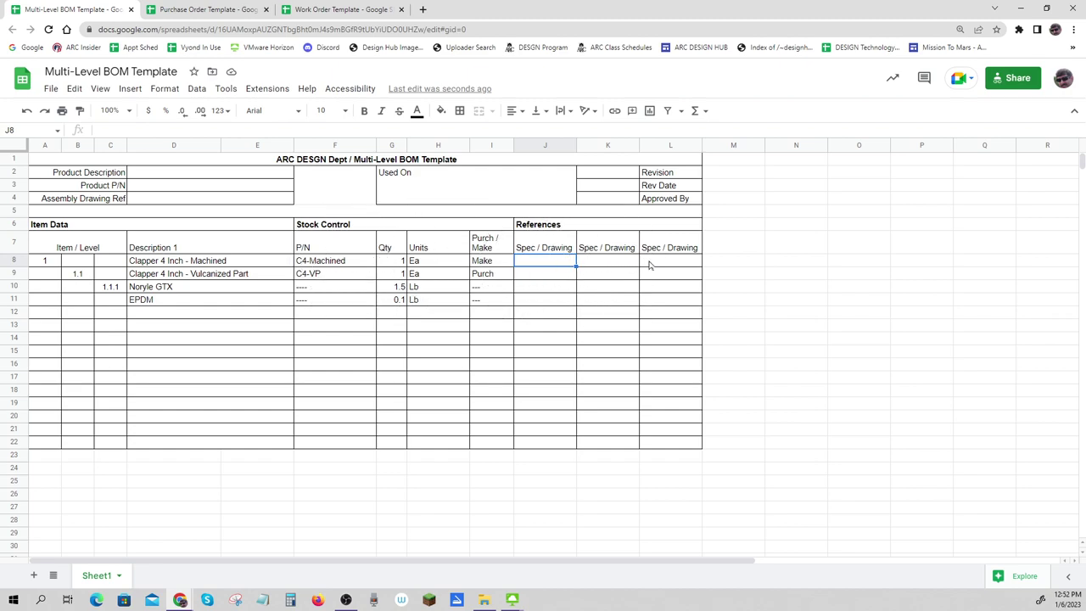
pyautogui.click(536, 278)
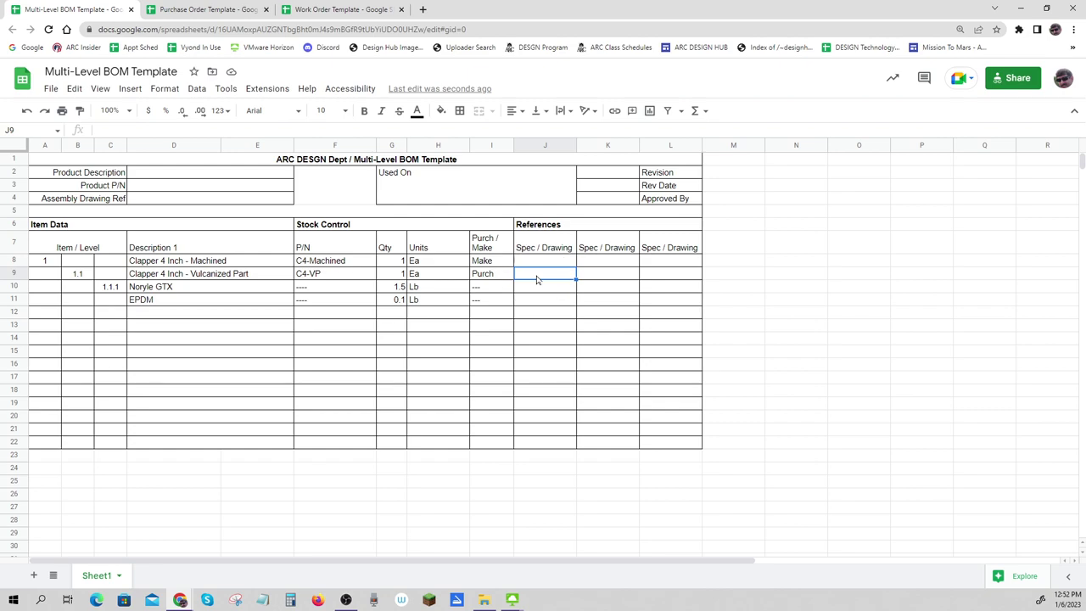
pyautogui.click(535, 291)
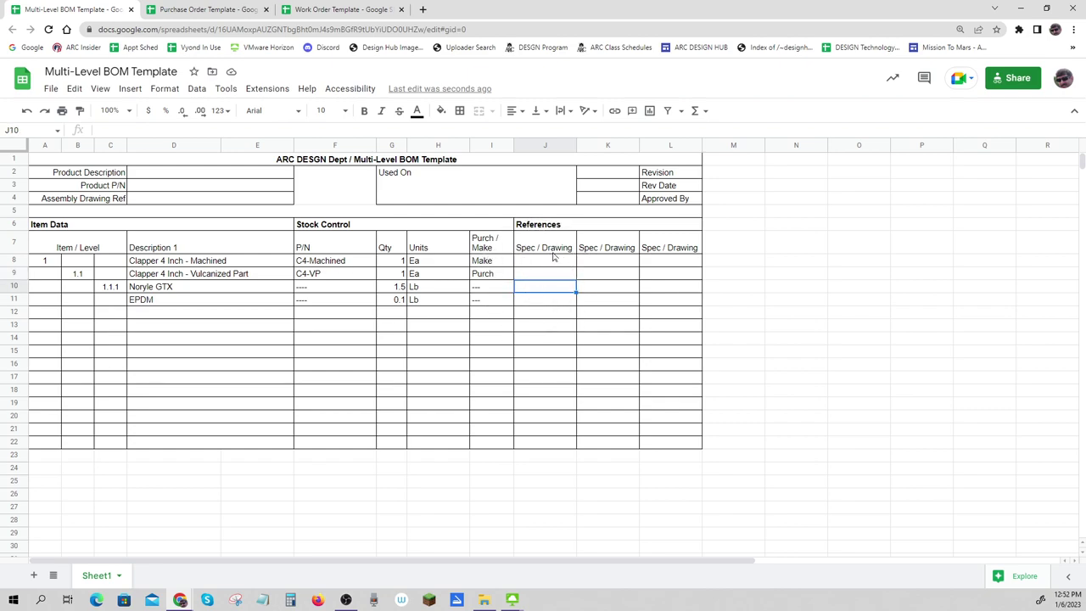
pyautogui.click(548, 306)
pyautogui.click(780, 318)
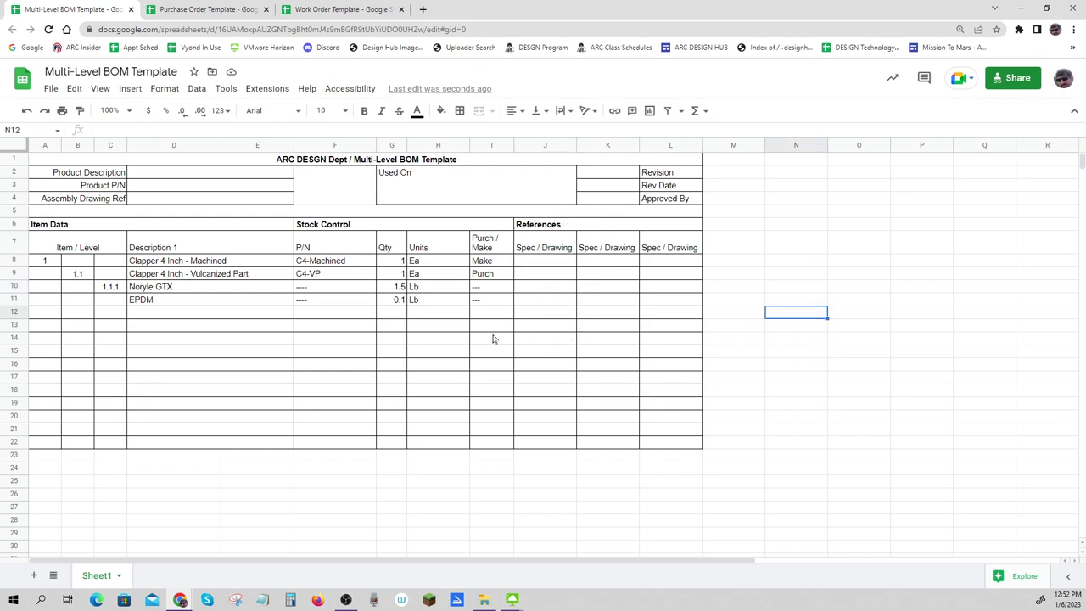
# - Number the EPDM row 1.1.2 and select the Item / Level cells of all four rows
pyautogui.click(102, 300)
pyautogui.write('1.1.2')
pyautogui.press('Return')
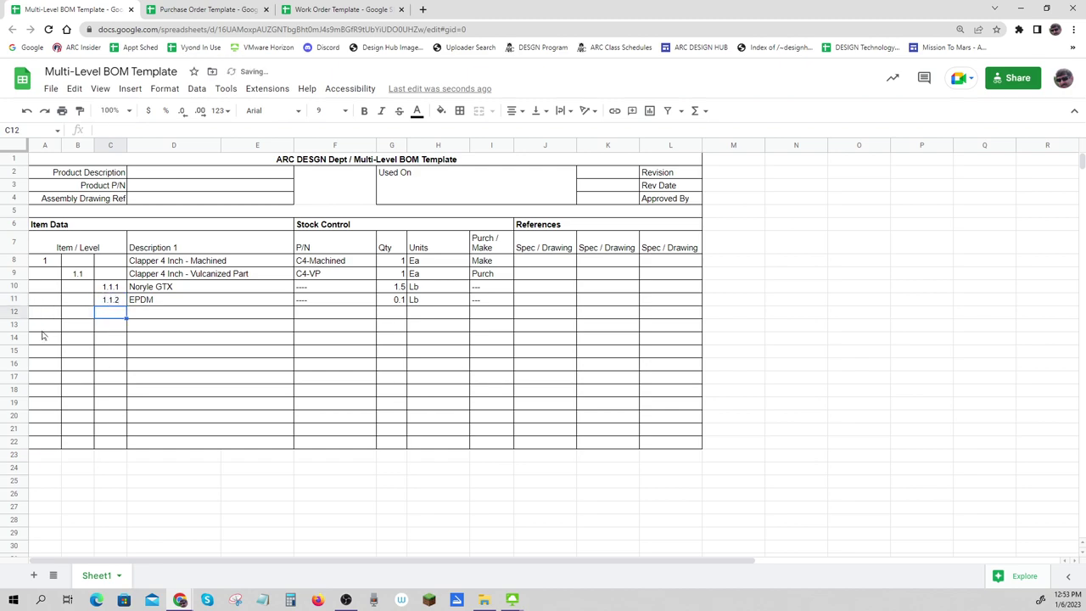
pyautogui.moveTo(48, 263); pyautogui.dragTo(108, 305)
pyautogui.click(860, 331)
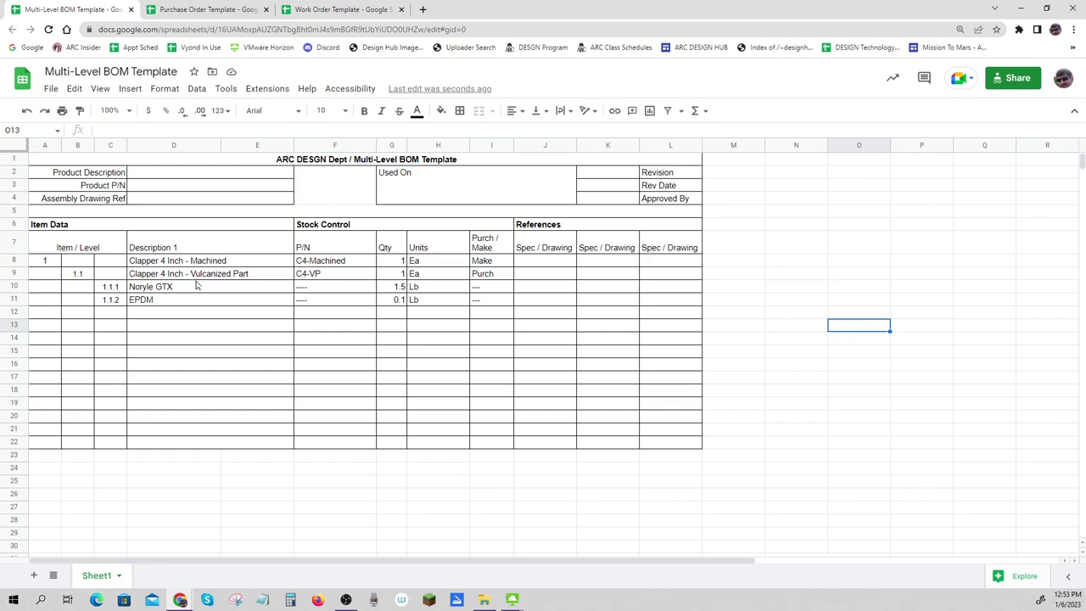
pyautogui.click(174, 266)
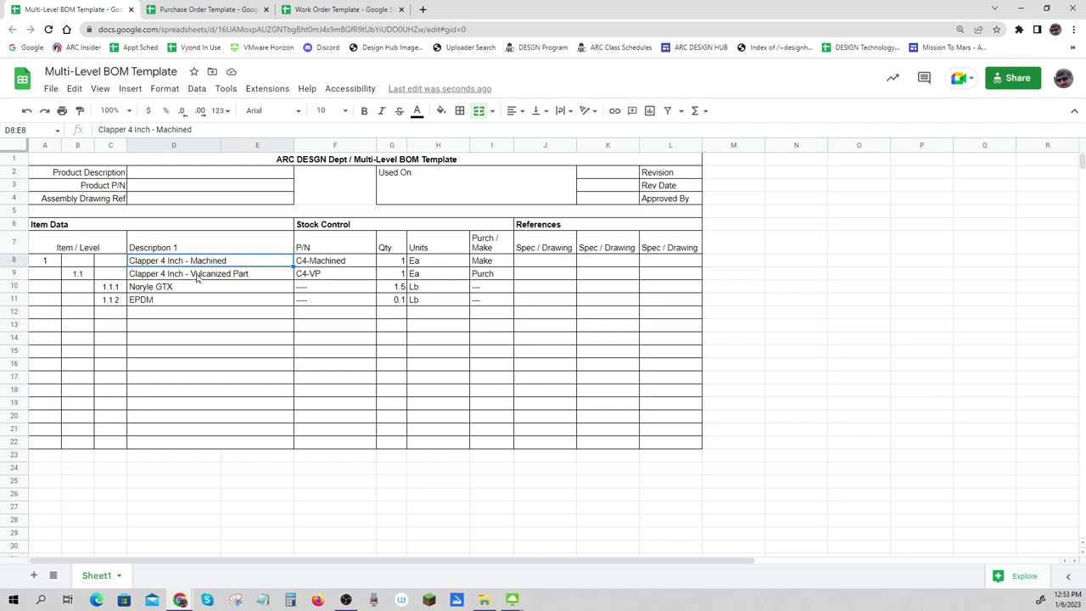
pyautogui.click(196, 278)
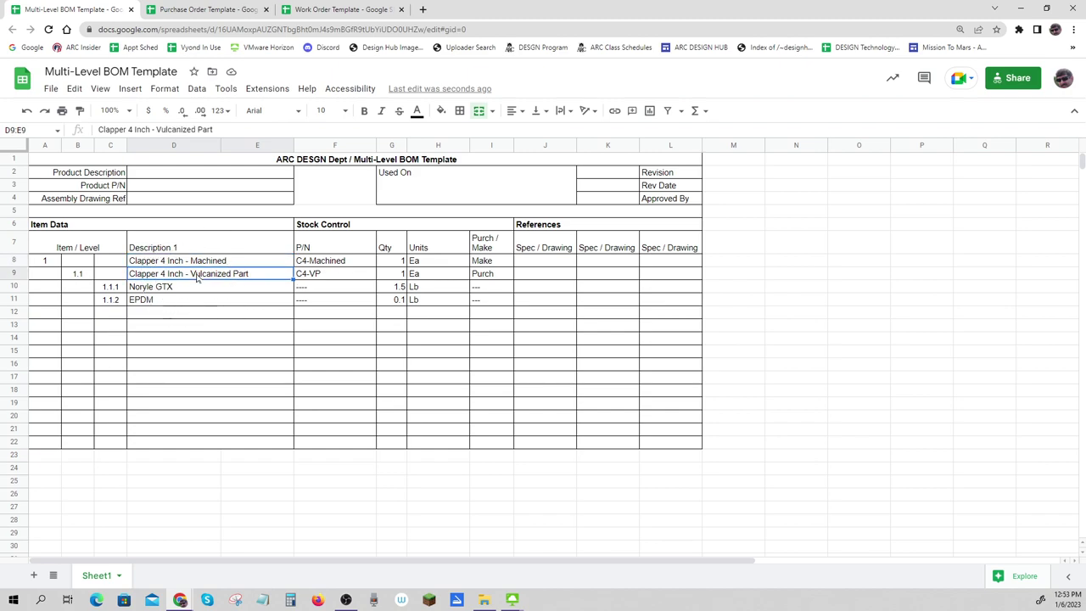
pyautogui.click(204, 291)
pyautogui.click(204, 300)
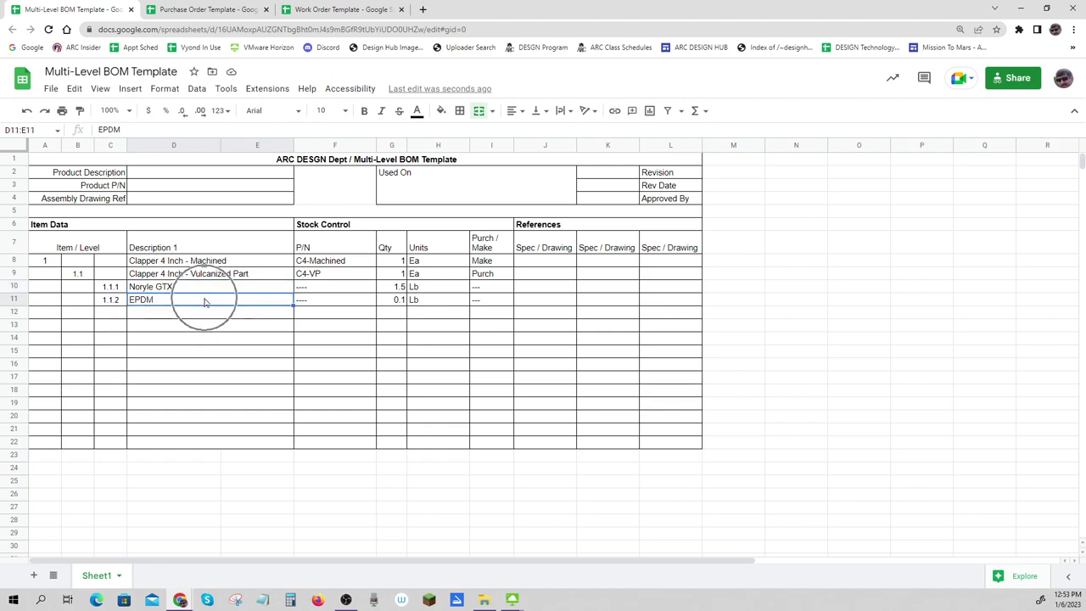
pyautogui.moveTo(328, 259); pyautogui.dragTo(664, 303)
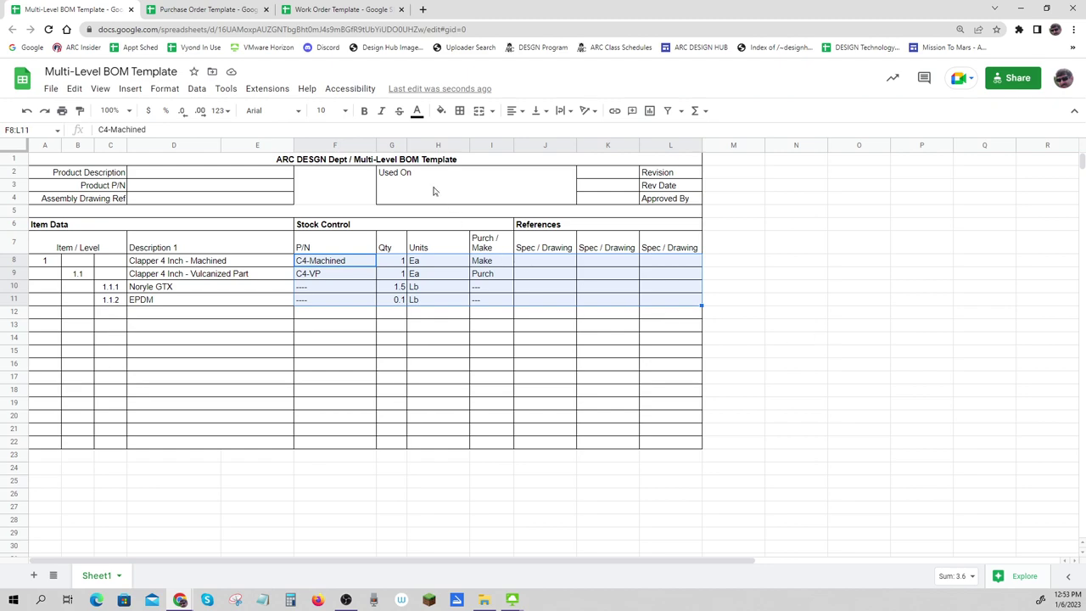
pyautogui.click(762, 313)
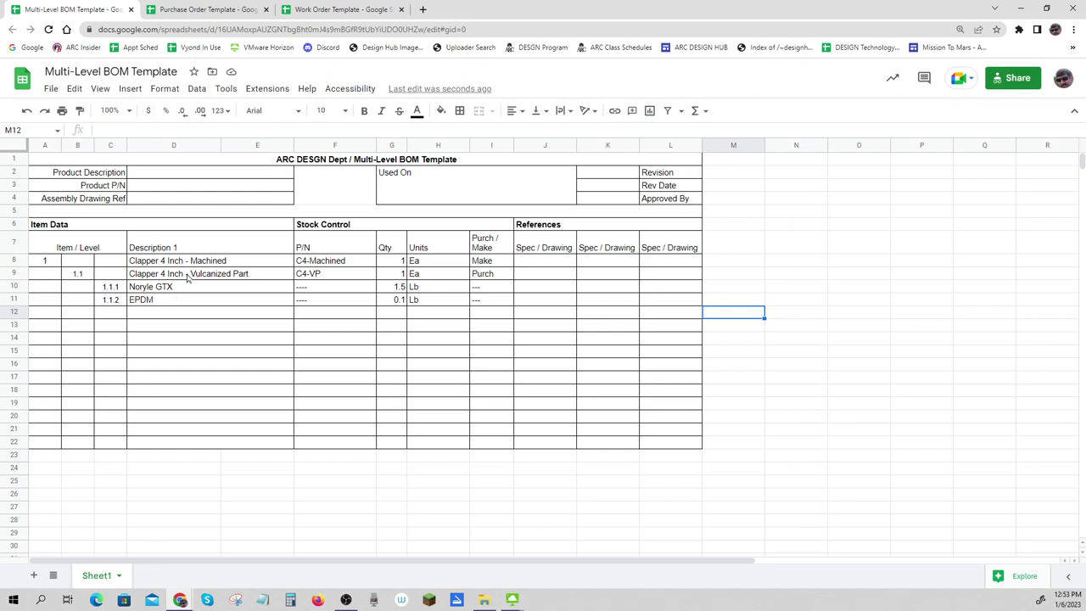
pyautogui.moveTo(46, 263); pyautogui.dragTo(668, 303)
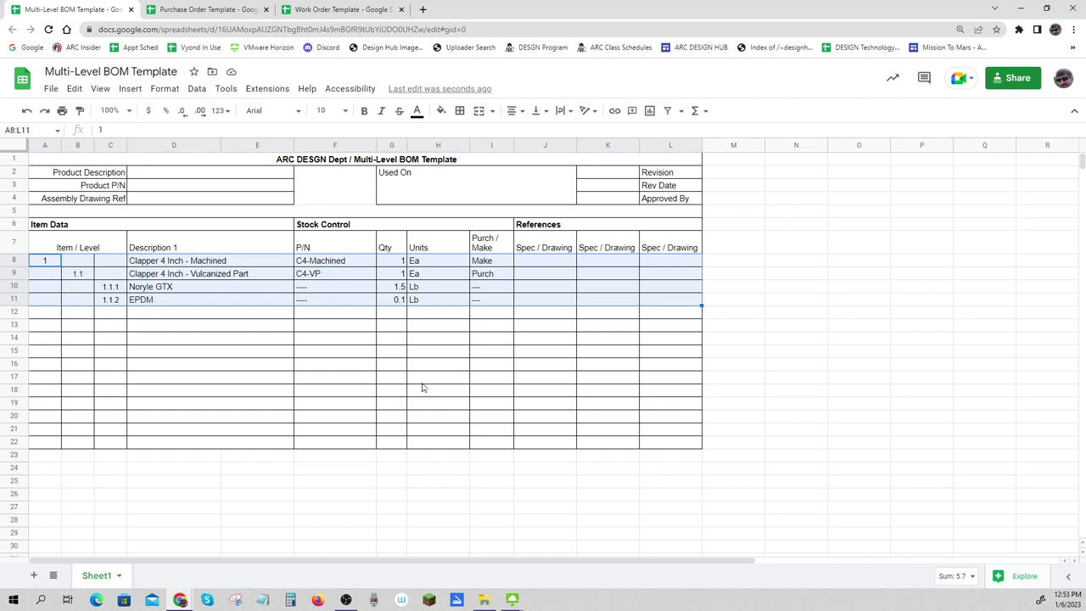
pyautogui.click(762, 363)
pyautogui.moveTo(39, 266); pyautogui.dragTo(661, 304)
pyautogui.click(772, 317)
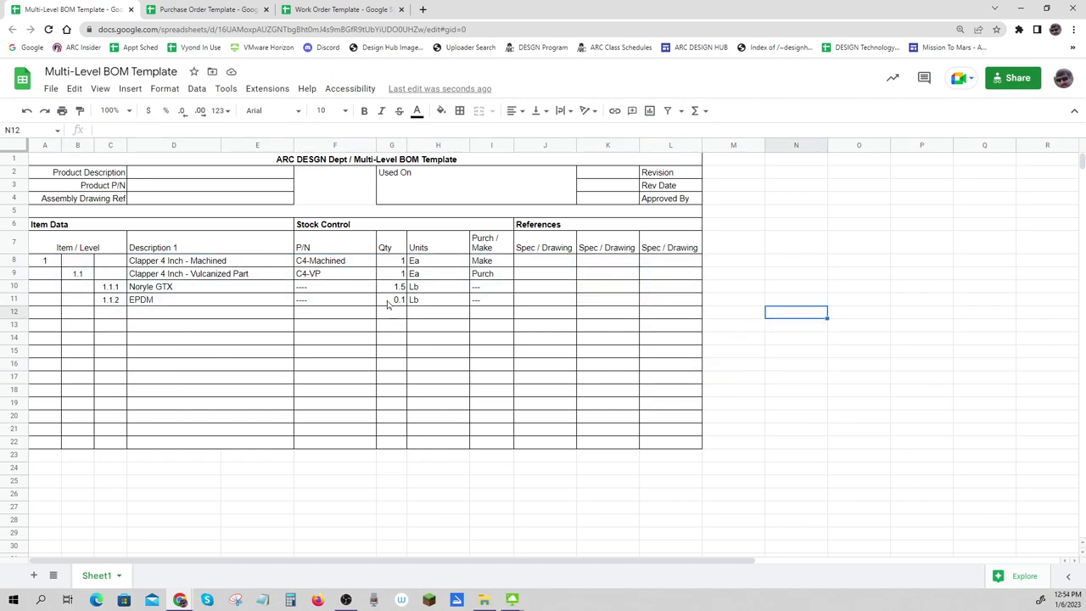
pyautogui.click(753, 353)
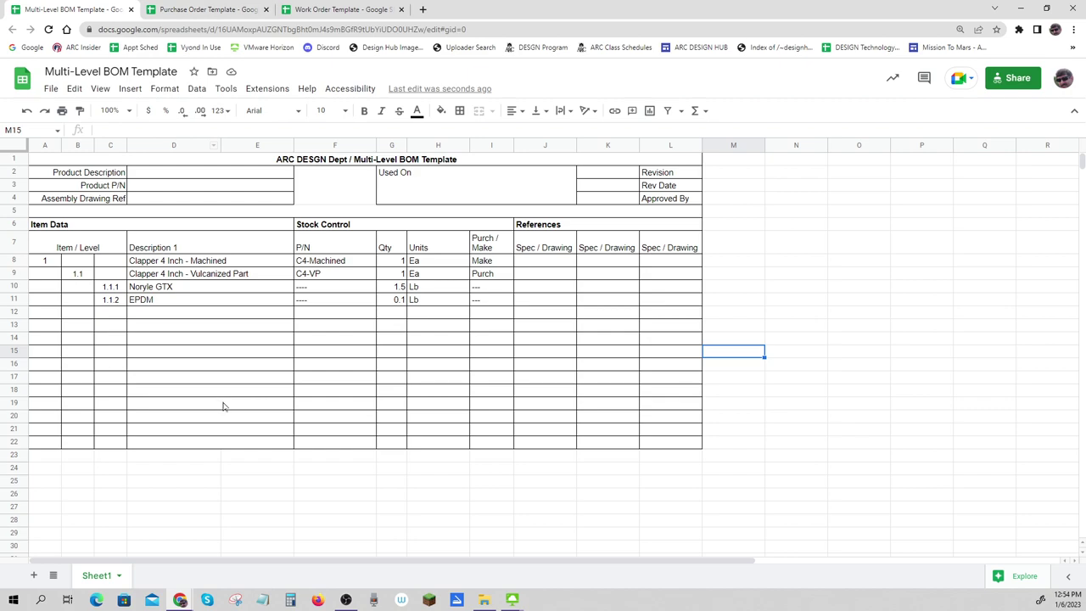
pyautogui.click(219, 276)
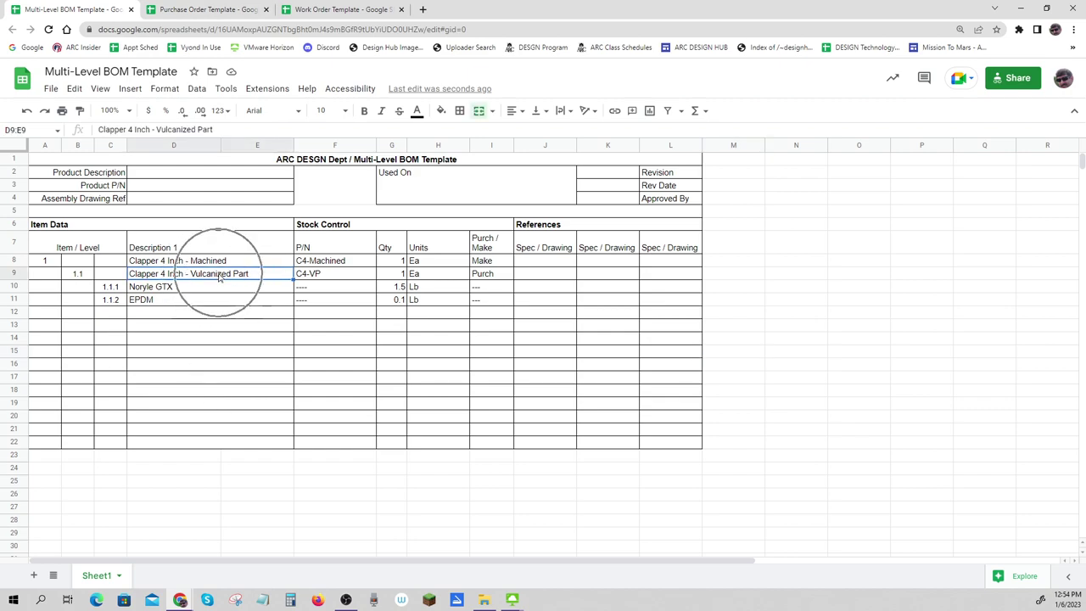
# - Switch to the Purchase Order Template and enter Injection Mold Inc as the vendor
pyautogui.click(194, 9)
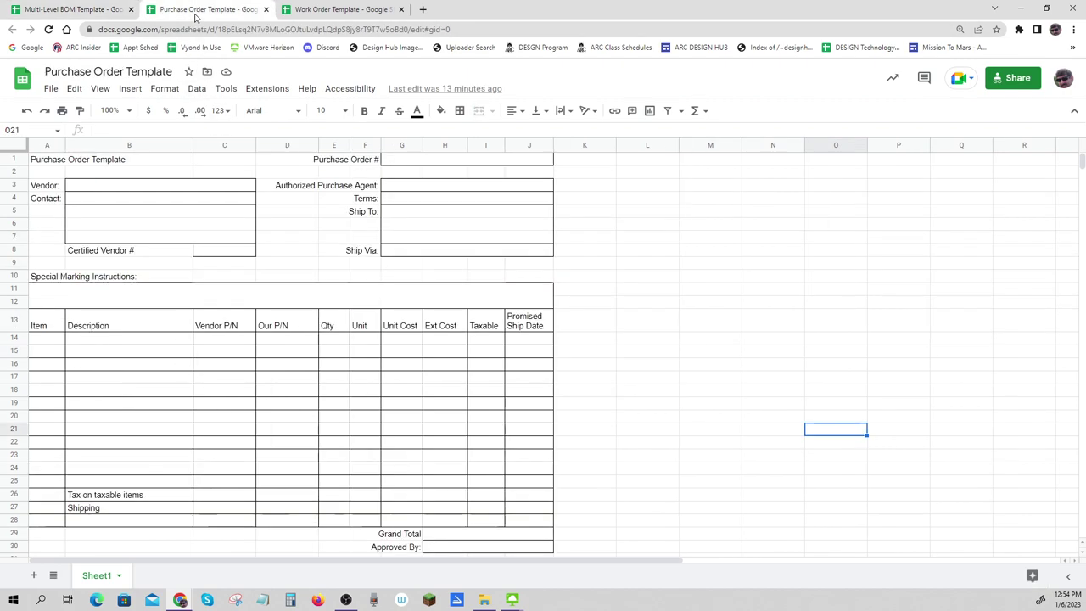
pyautogui.click(115, 193)
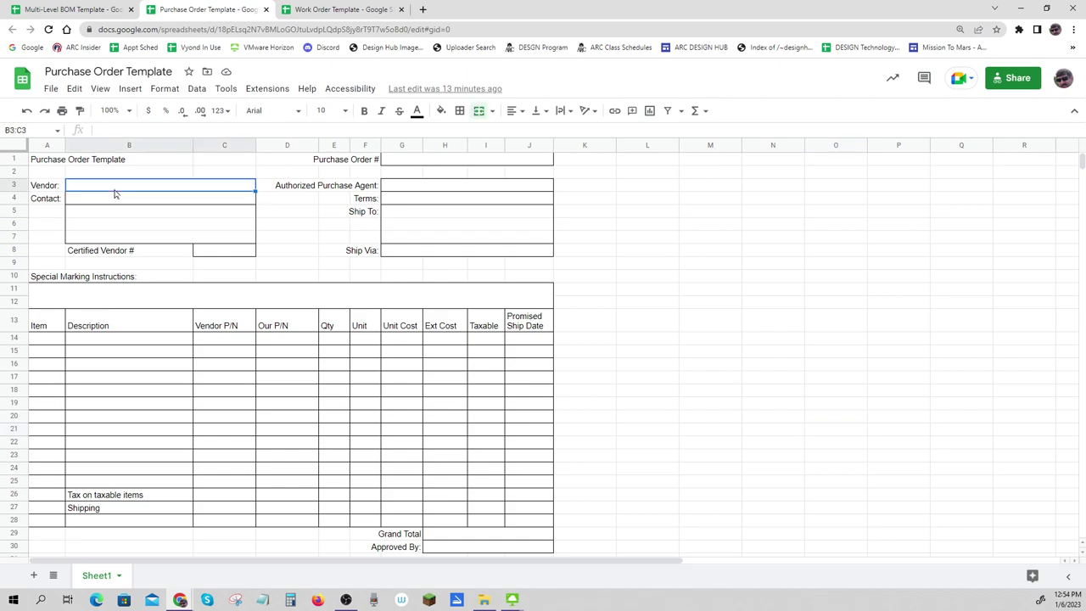
pyautogui.write('Injection')
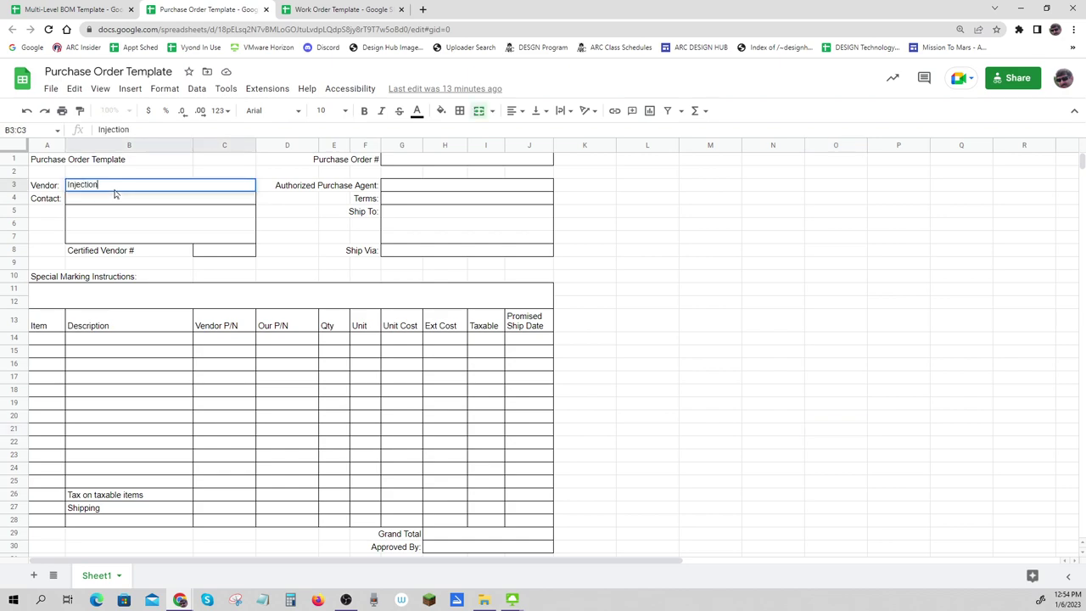
pyautogui.write(' Mold Inc')
pyautogui.click(94, 207)
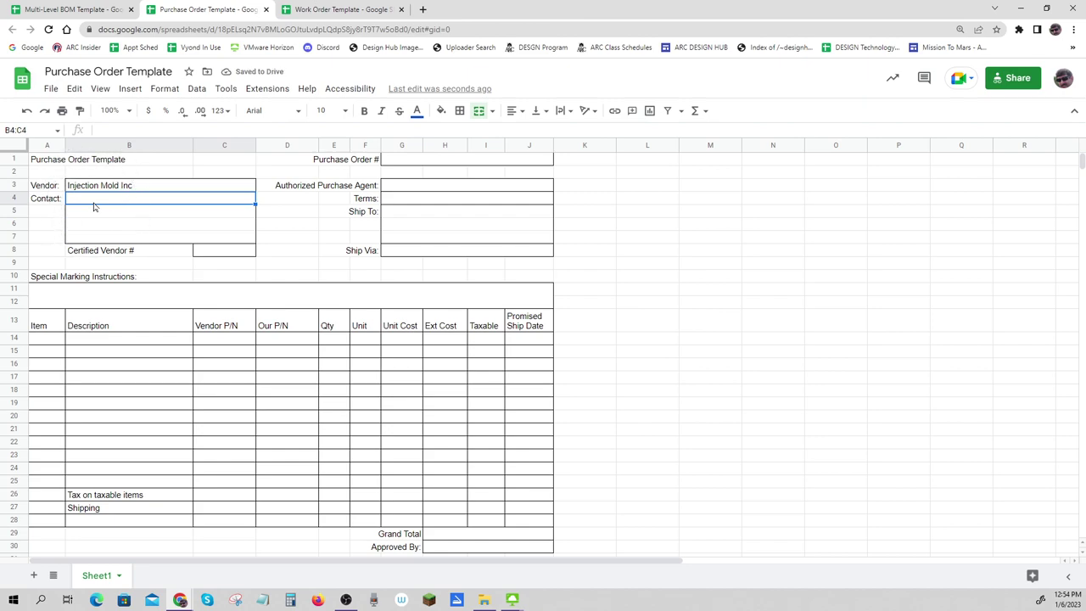
pyautogui.click(218, 259)
pyautogui.click(218, 258)
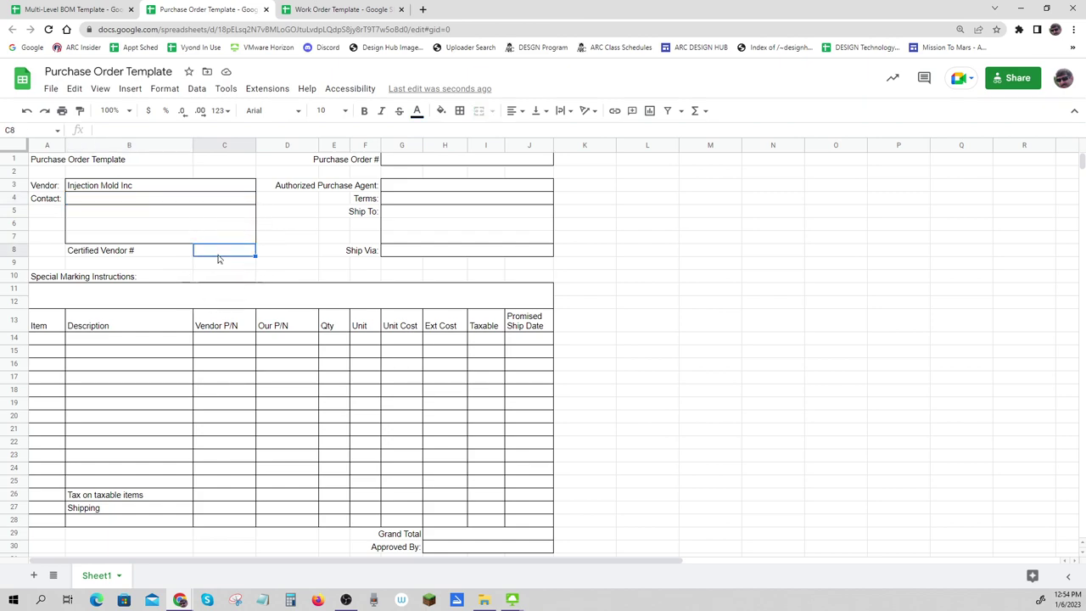
pyautogui.click(218, 259)
pyautogui.click(427, 163)
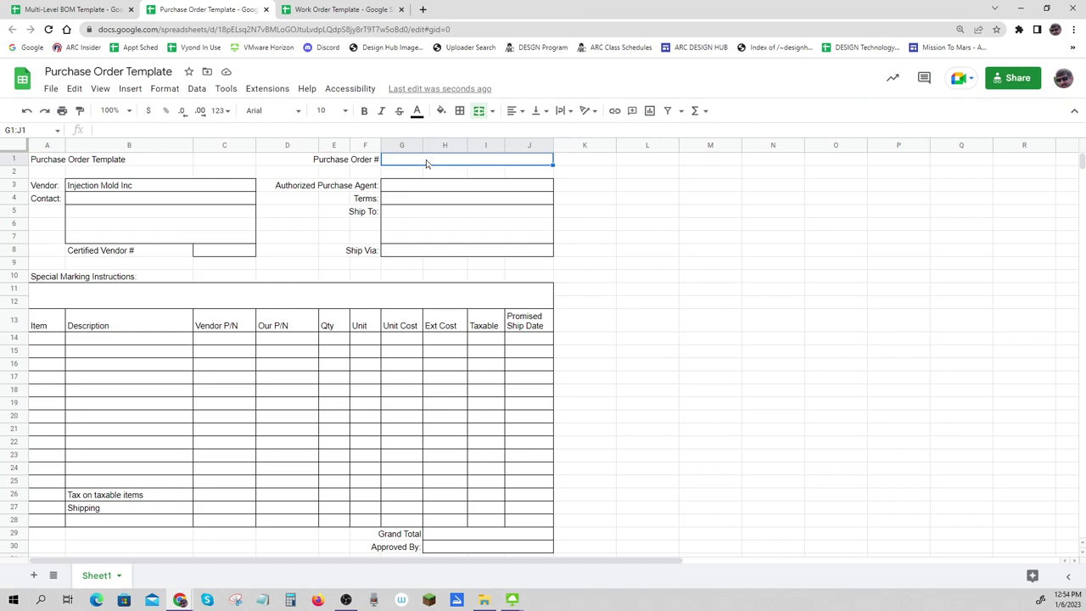
pyautogui.click(416, 189)
pyautogui.click(415, 188)
pyautogui.click(416, 189)
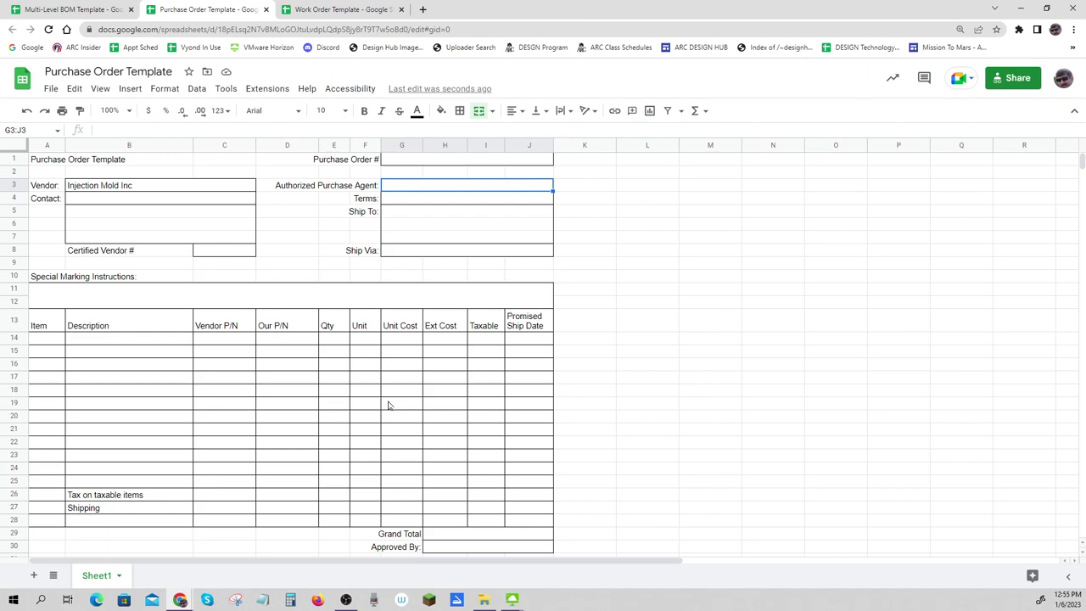
pyautogui.click(431, 201)
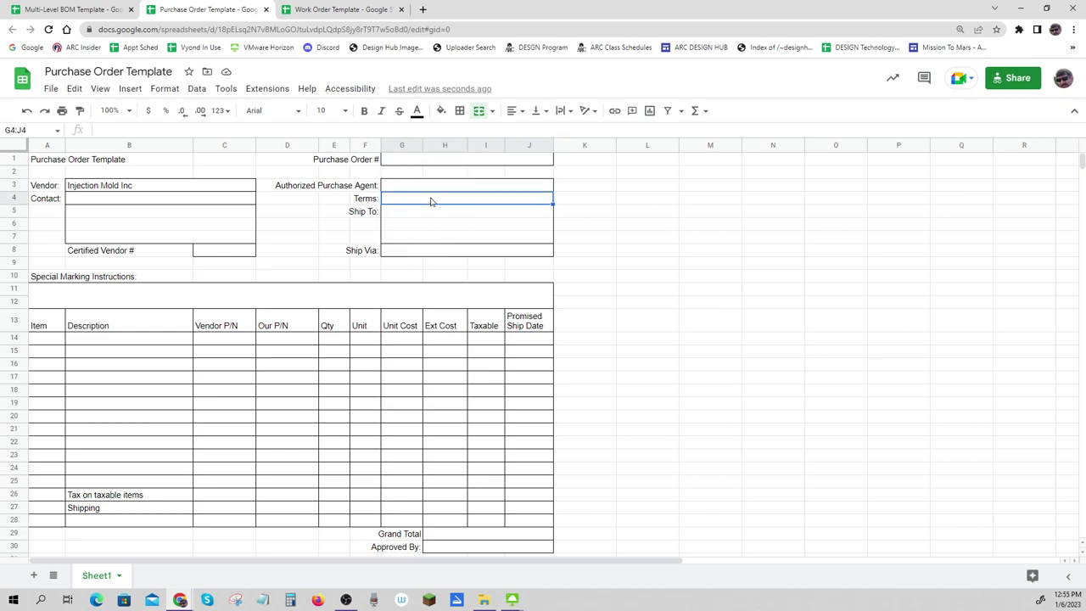
pyautogui.click(431, 201)
pyautogui.click(430, 201)
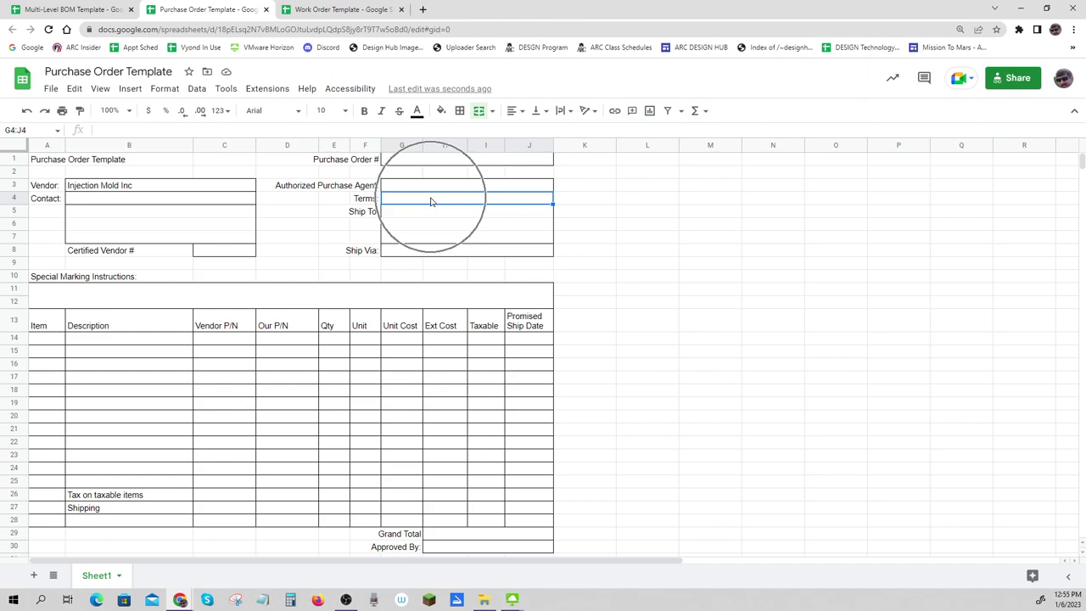
pyautogui.click(97, 191)
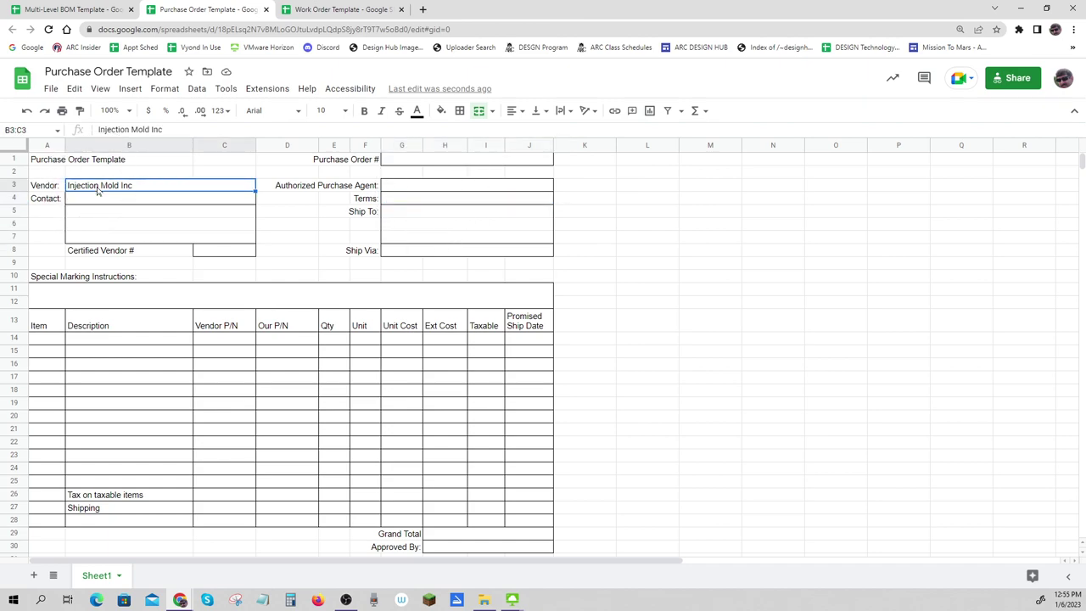
pyautogui.click(98, 191)
pyautogui.click(404, 200)
pyautogui.moveTo(397, 223); pyautogui.dragTo(400, 238)
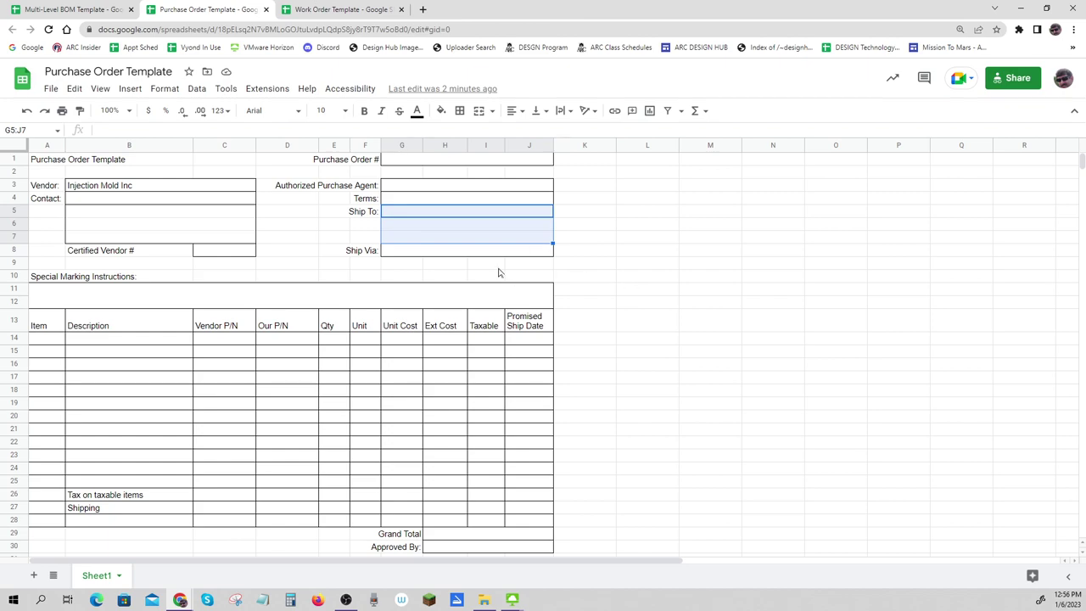
pyautogui.click(477, 252)
pyautogui.moveTo(59, 163); pyautogui.dragTo(472, 253)
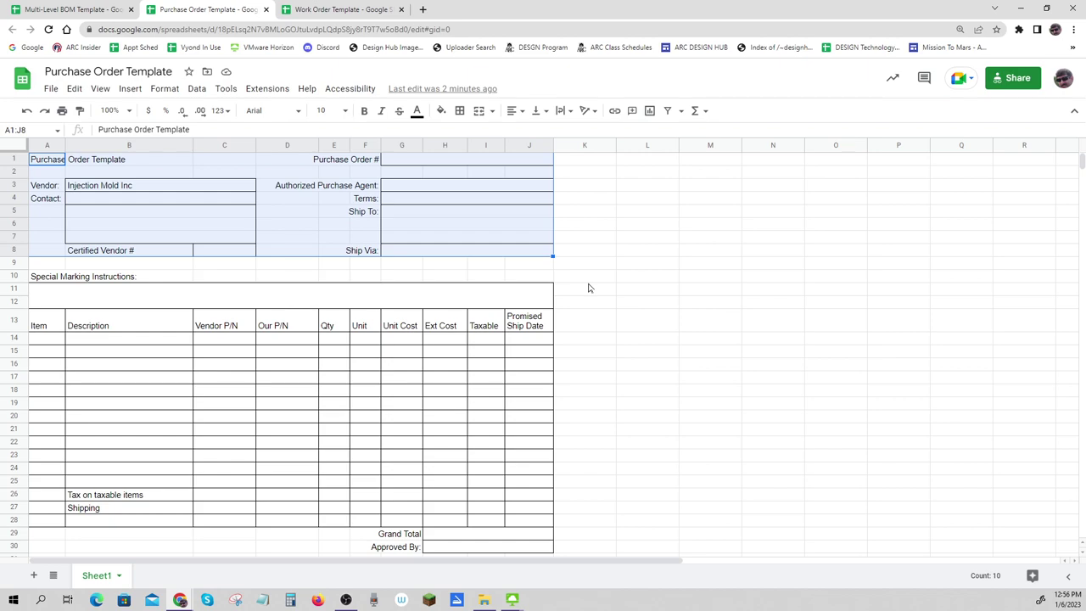
pyautogui.click(217, 297)
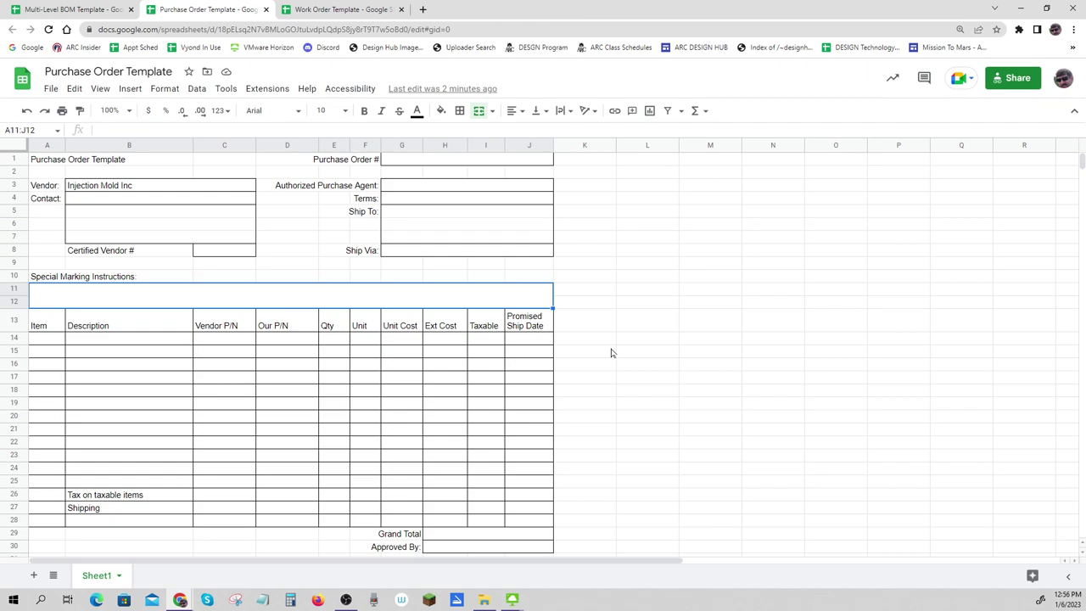
pyautogui.click(127, 190)
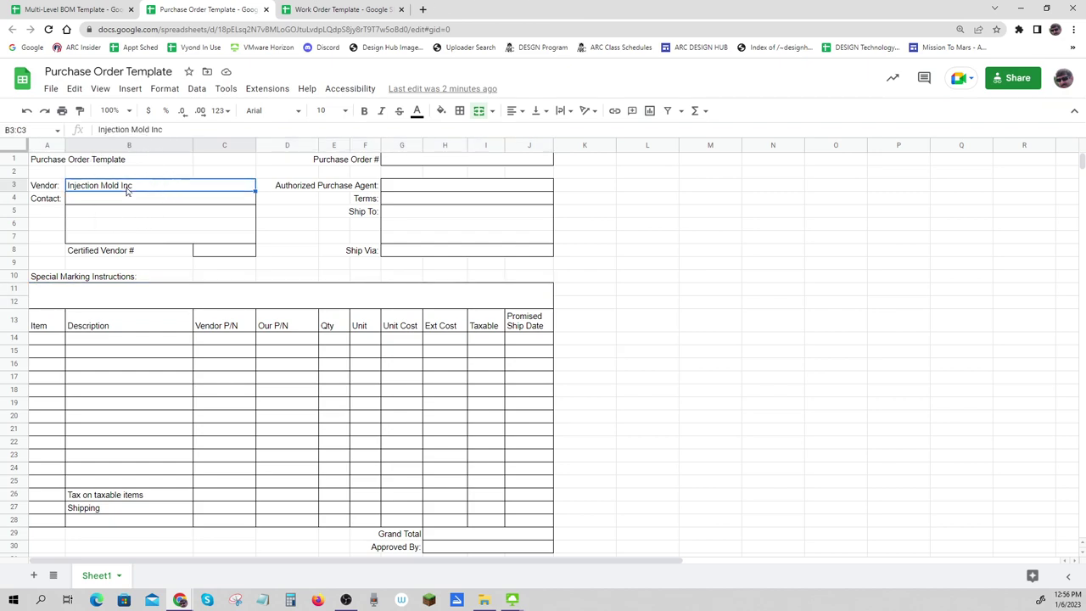
pyautogui.click(128, 190)
pyautogui.click(102, 300)
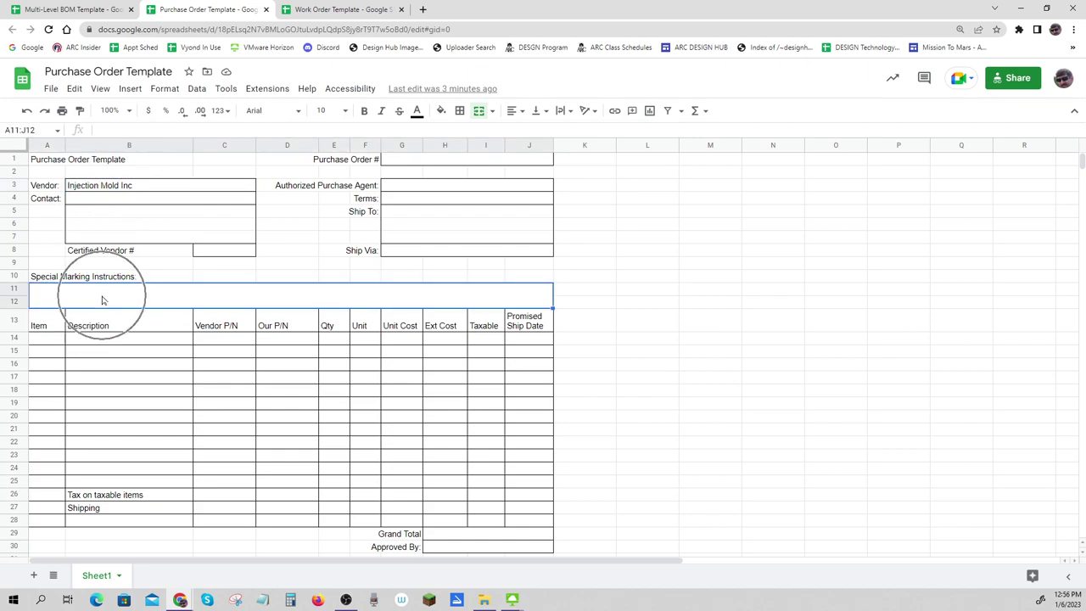
pyautogui.click(102, 301)
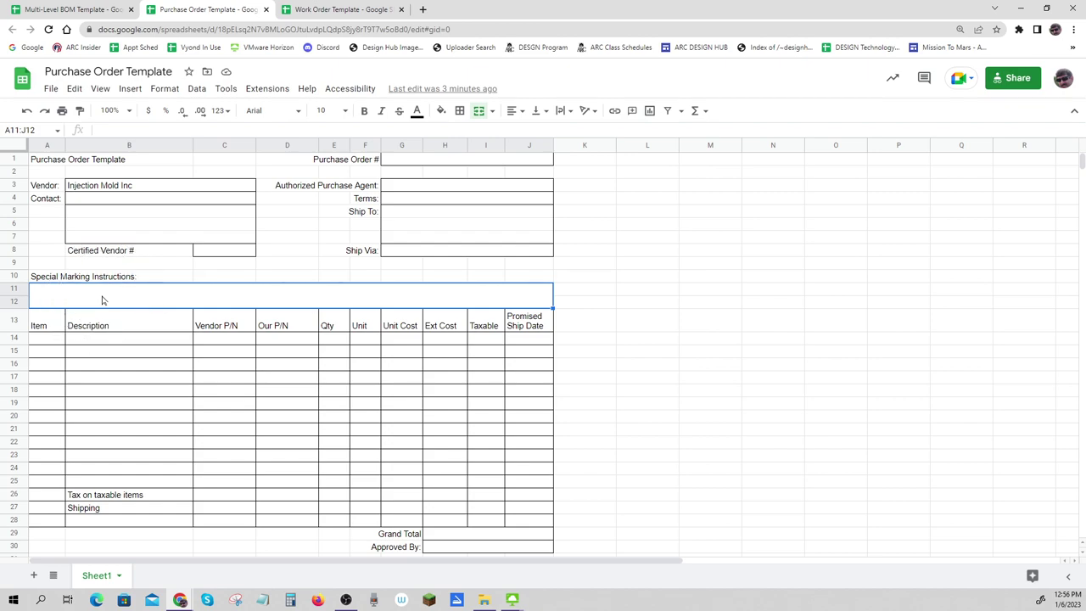
pyautogui.moveTo(110, 161); pyautogui.dragTo(468, 312)
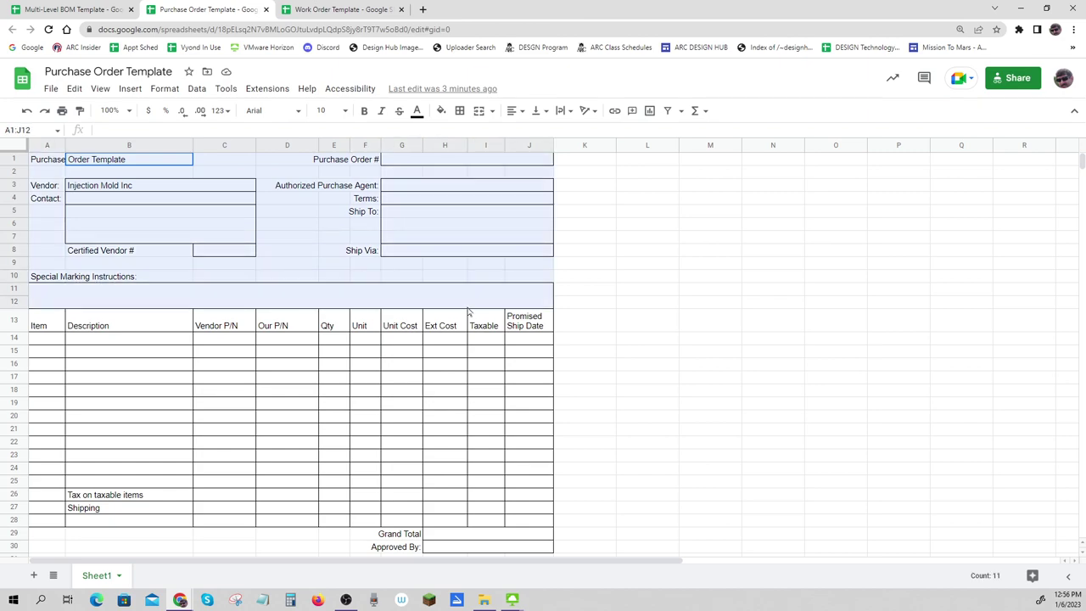
pyautogui.click(636, 365)
# - Enter item number 1 with the description 'Clapper - 4 Inch - Vulcanized Part' in row 14
pyautogui.click(49, 344)
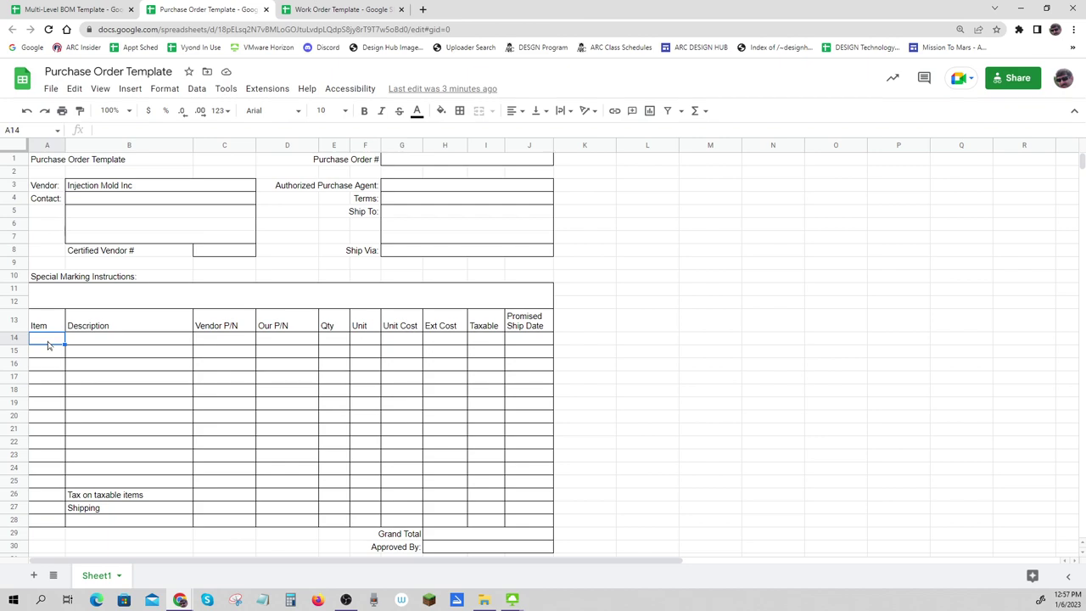
pyautogui.write('1')
pyautogui.press('Tab')
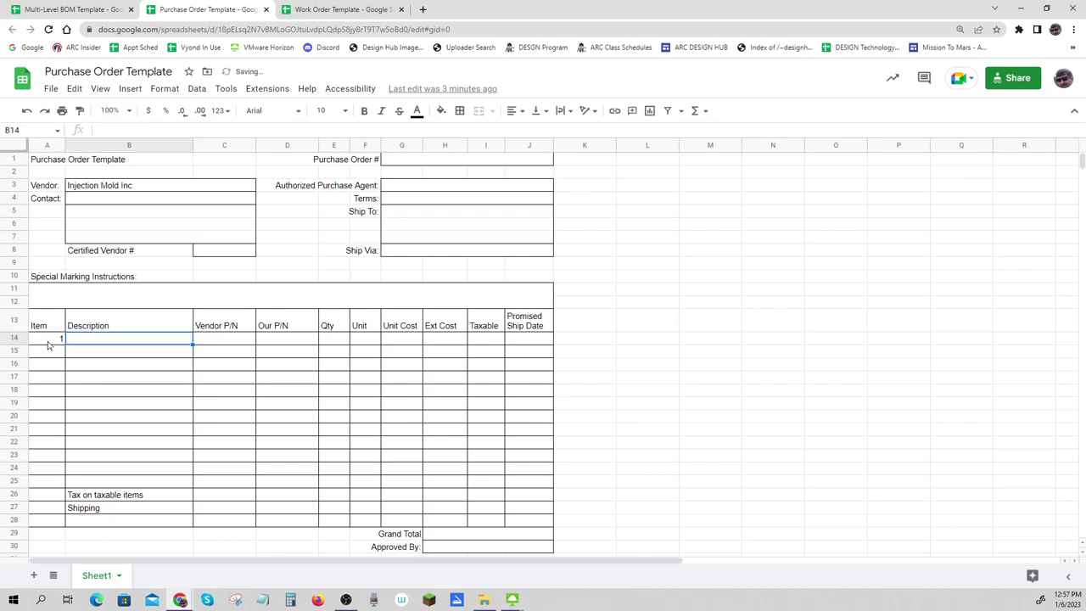
pyautogui.write('Clapper - 4 (nch - V')
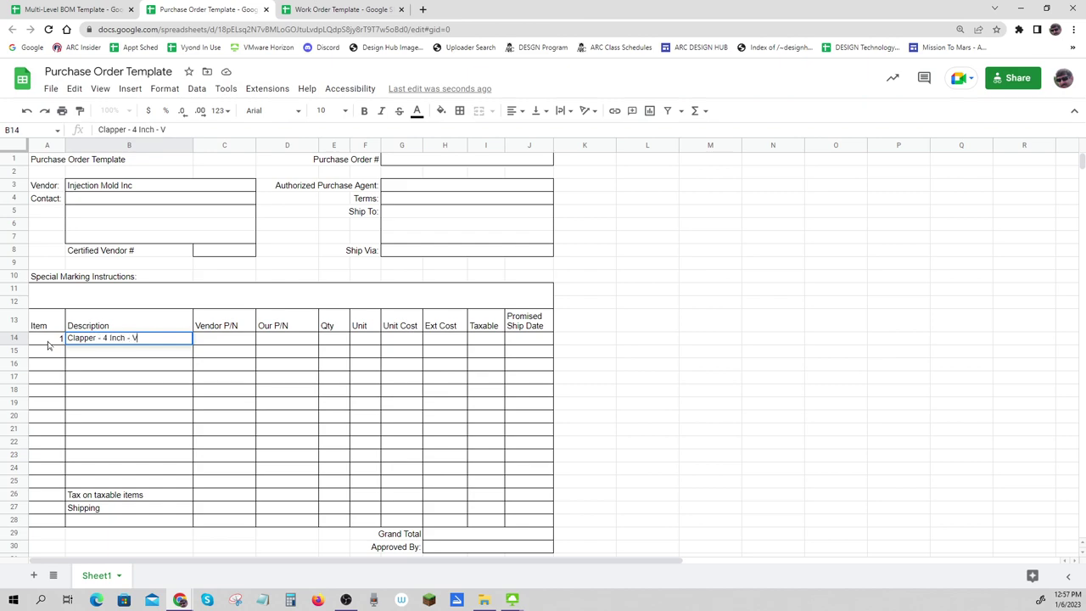
pyautogui.write('ulcanized par')
pyautogui.press('BackSpace')
pyautogui.press('BackSpace')
pyautogui.write('Part')
pyautogui.click(213, 343)
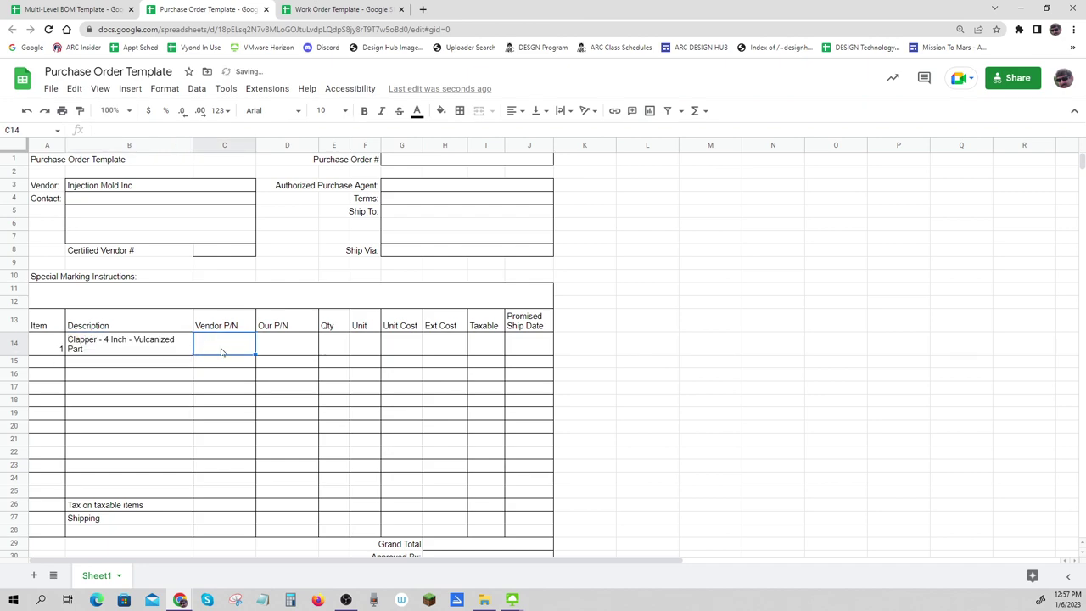
# - Add vendor P/N 1234 and our P/N C4-VP, then select A14:D14 to review the row
pyautogui.click(220, 352)
pyautogui.write('1234')
pyautogui.click(285, 345)
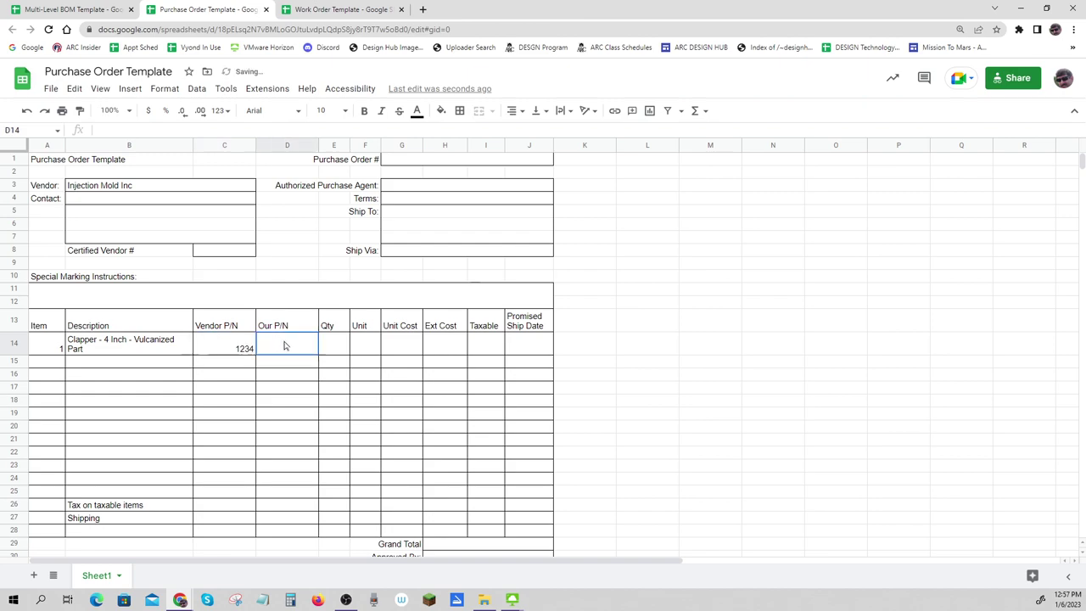
pyautogui.write('C4-VP')
pyautogui.click(695, 322)
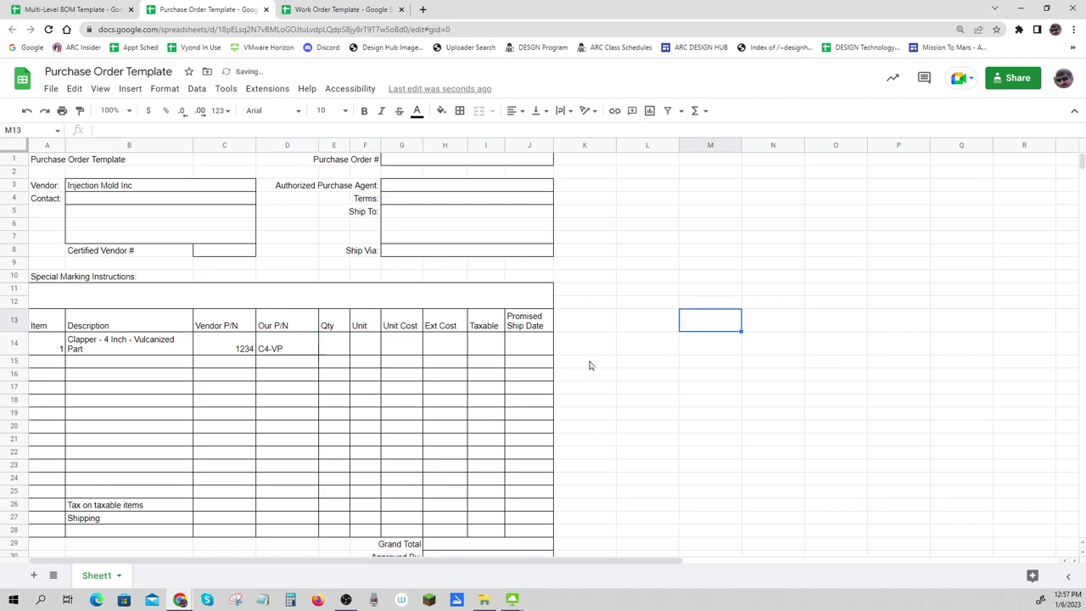
pyautogui.click(42, 345)
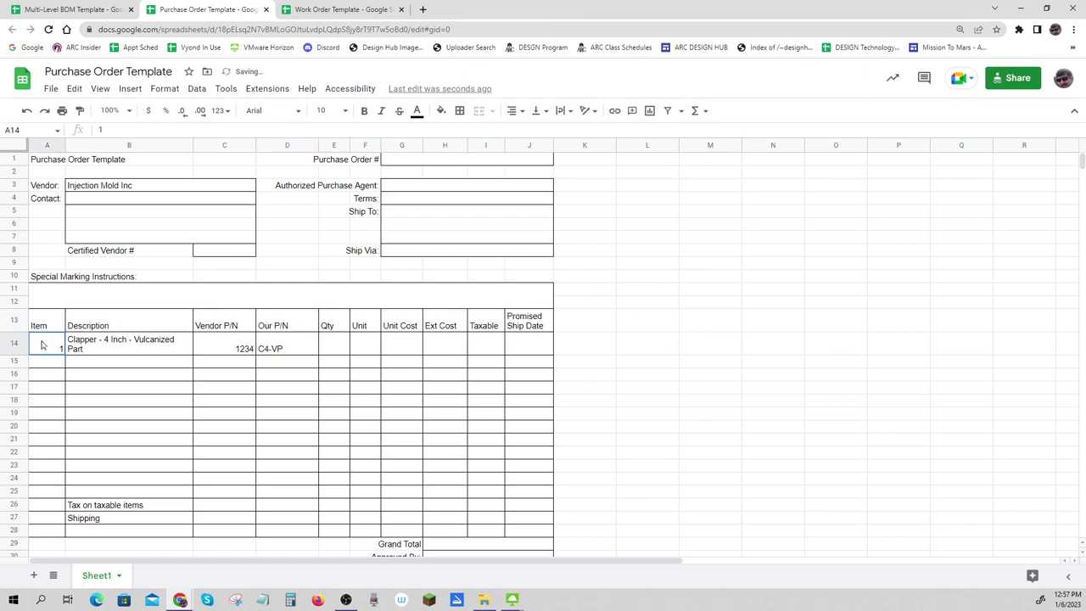
pyautogui.moveTo(43, 344); pyautogui.dragTo(288, 349)
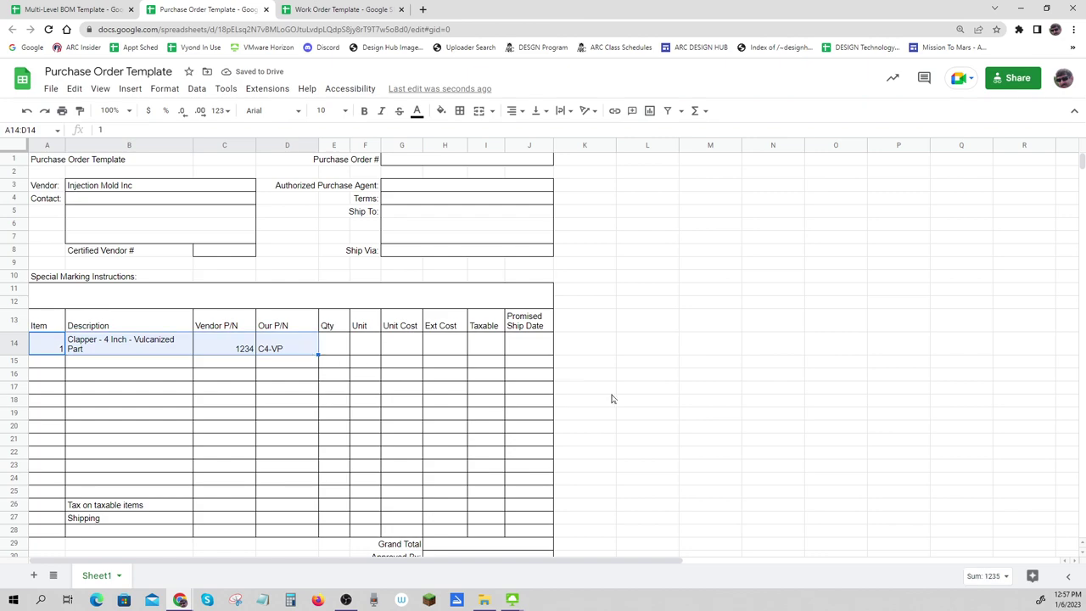
pyautogui.click(633, 388)
# - Enter Qty 500, unit 'ea' and unit cost $9.45 in line 1's E14, F14 and G14
pyautogui.click(334, 349)
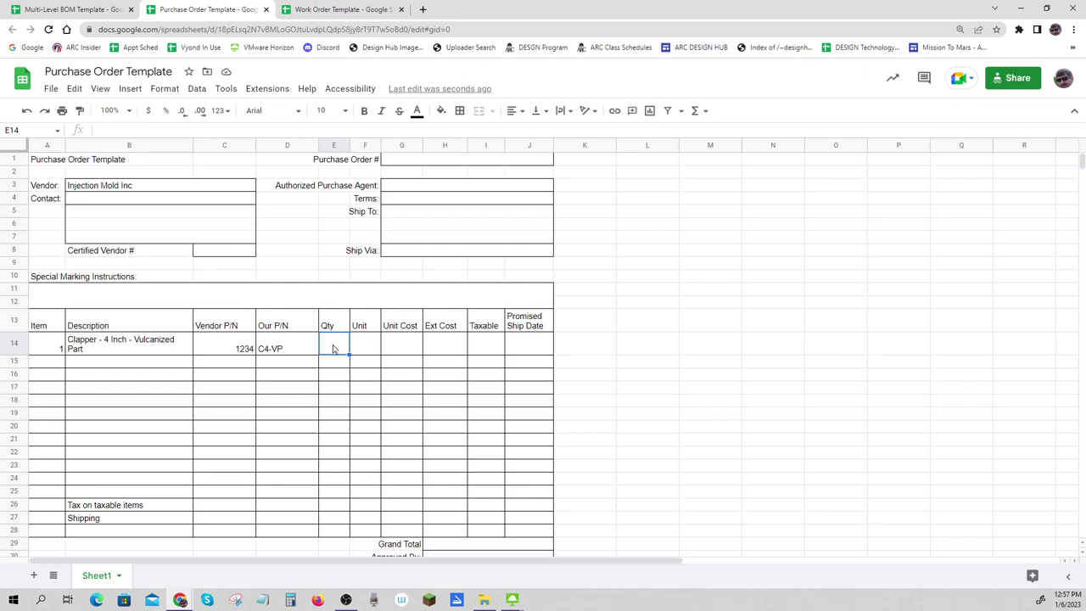
pyautogui.write('500')
pyautogui.press('Tab')
pyautogui.write('ea')
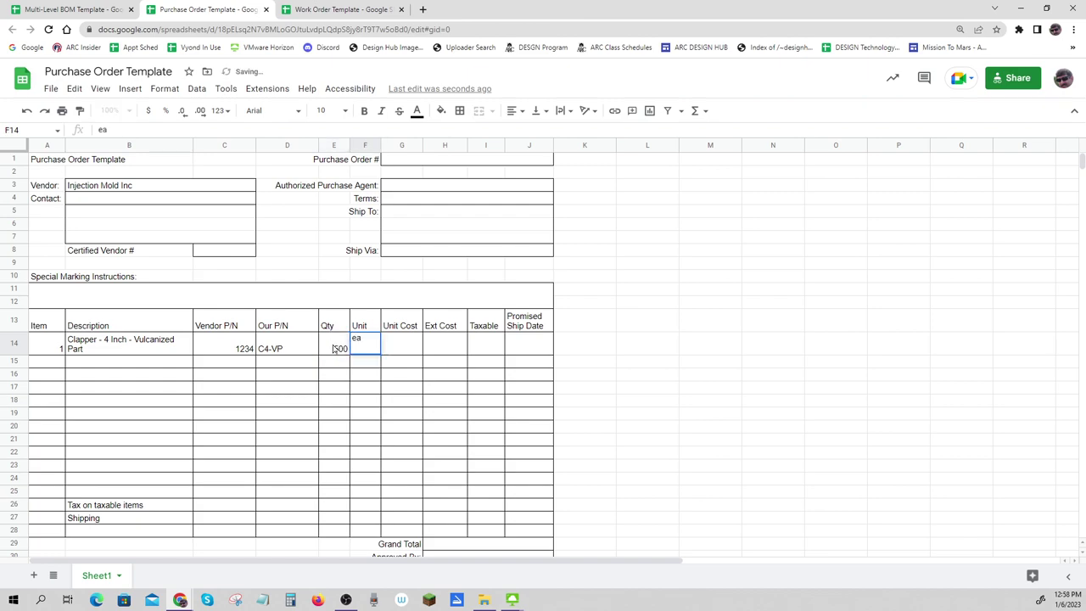
pyautogui.press('Return')
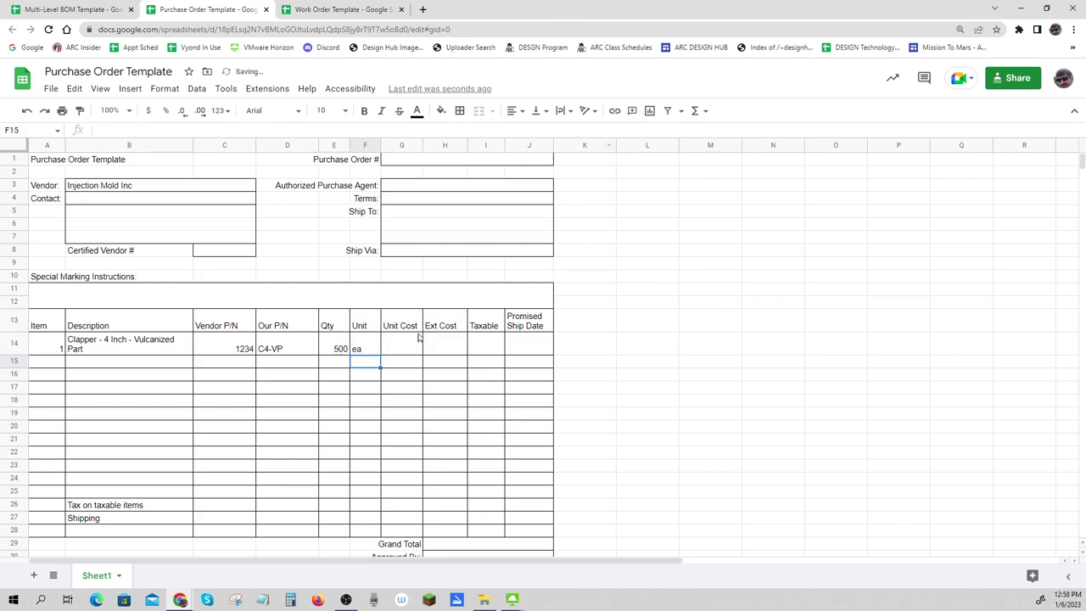
pyautogui.click(389, 351)
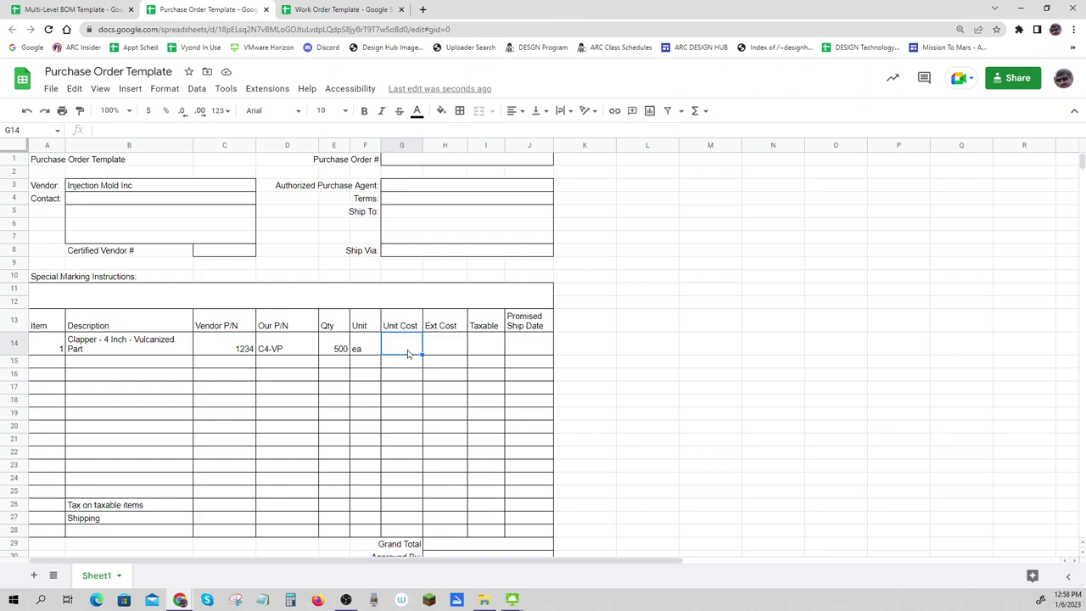
pyautogui.write('$9.45')
pyautogui.press('Return')
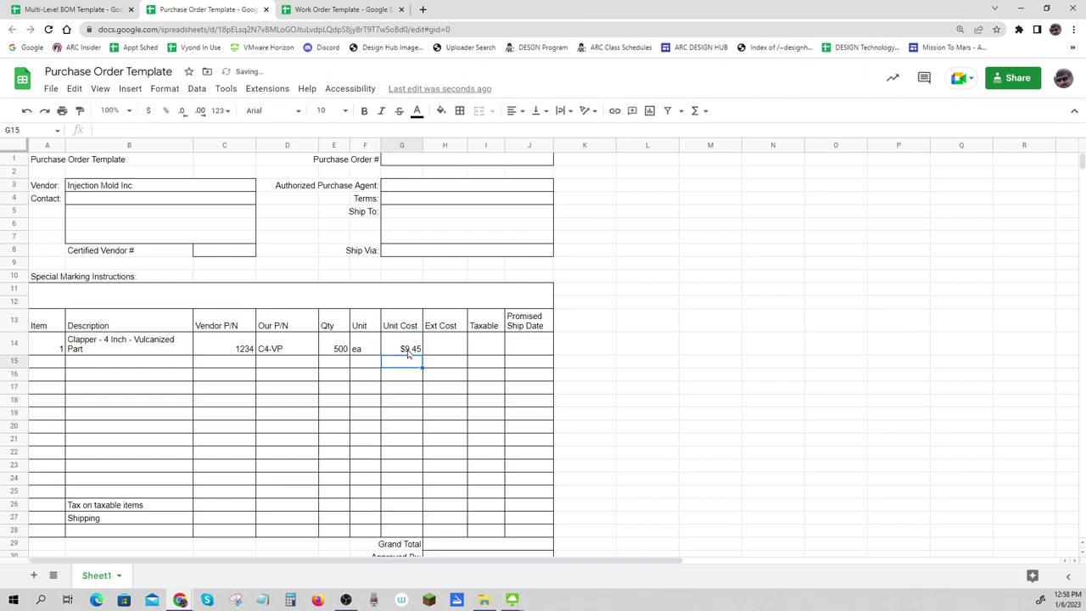
# - Enter =G14*E14 in H14 so line 1's Ext Cost shows $4,725.00
pyautogui.click(455, 352)
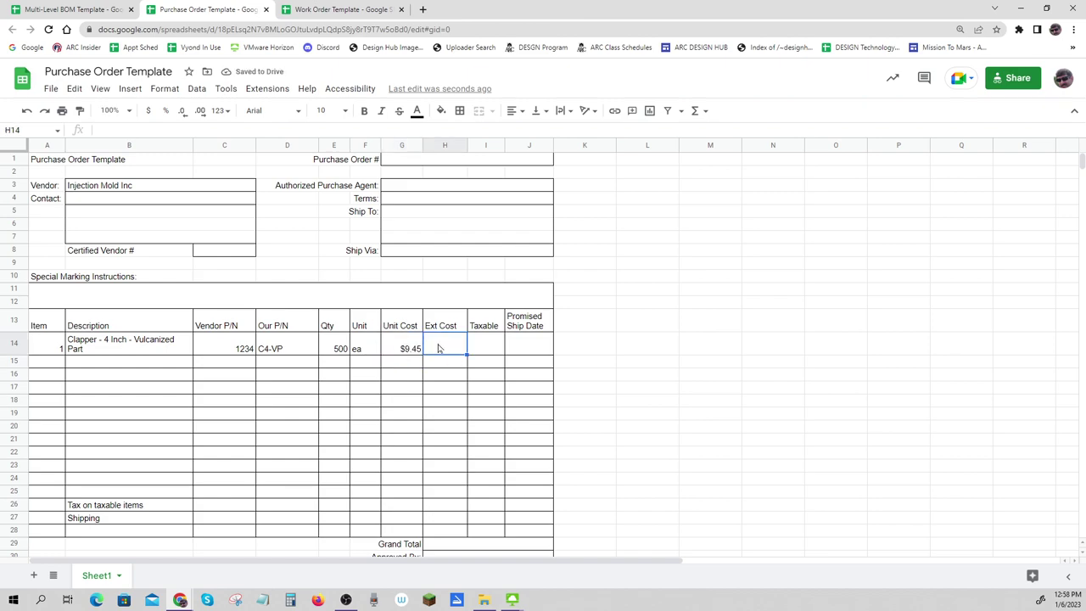
pyautogui.write('=')
pyautogui.click(340, 349)
pyautogui.write('*')
pyautogui.click(412, 349)
pyautogui.press('Escape')
pyautogui.write('=')
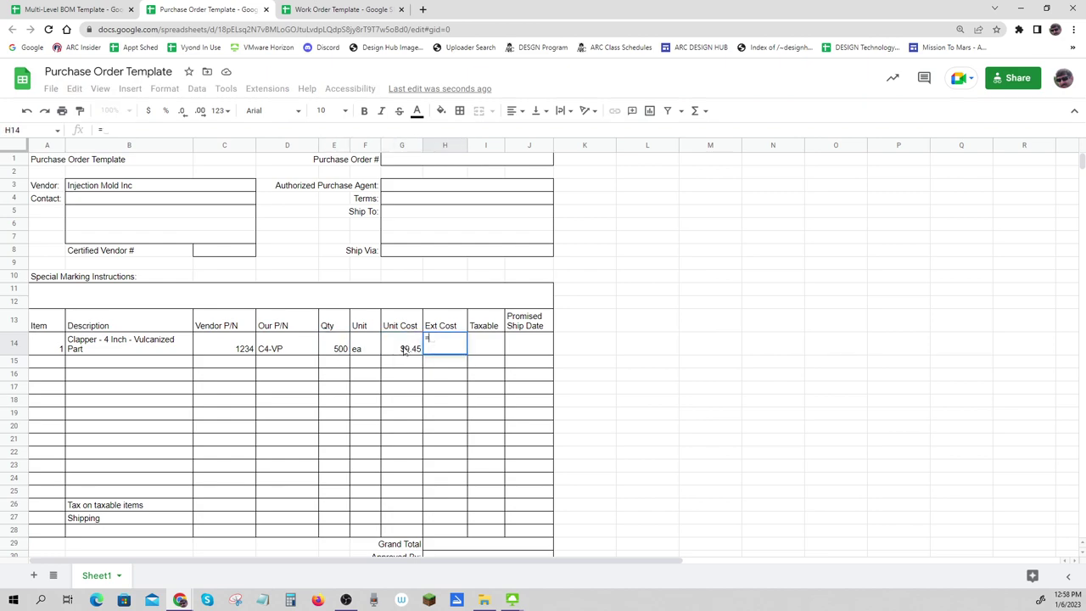
pyautogui.click(405, 353)
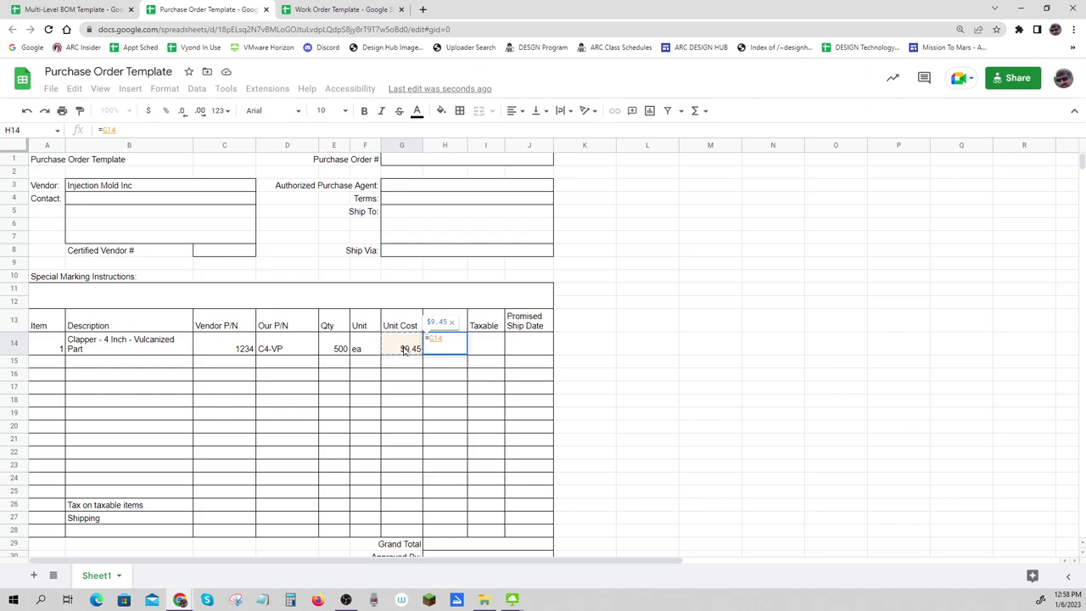
pyautogui.write('*')
pyautogui.click(337, 352)
pyautogui.press('Return')
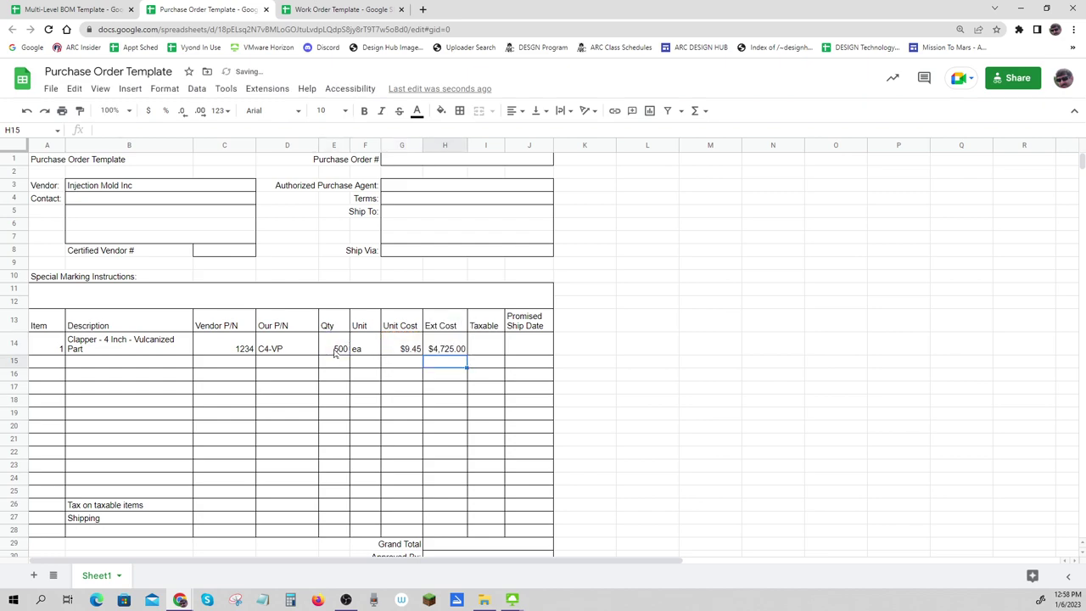
pyautogui.click(439, 348)
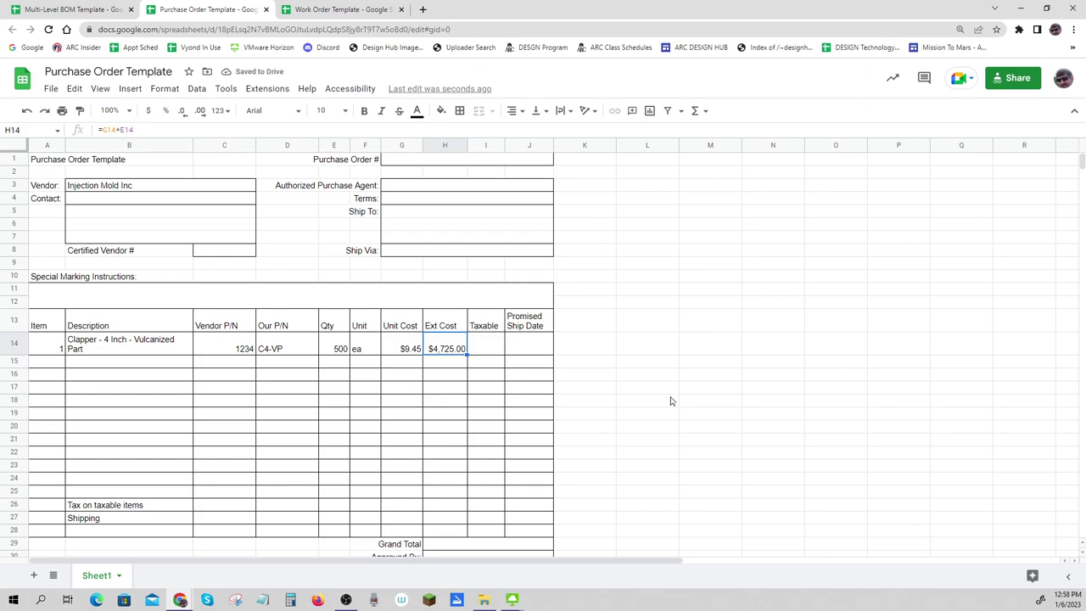
# - Mark line 1's Taxable cell as N and recheck its description and unit cost
pyautogui.click(481, 351)
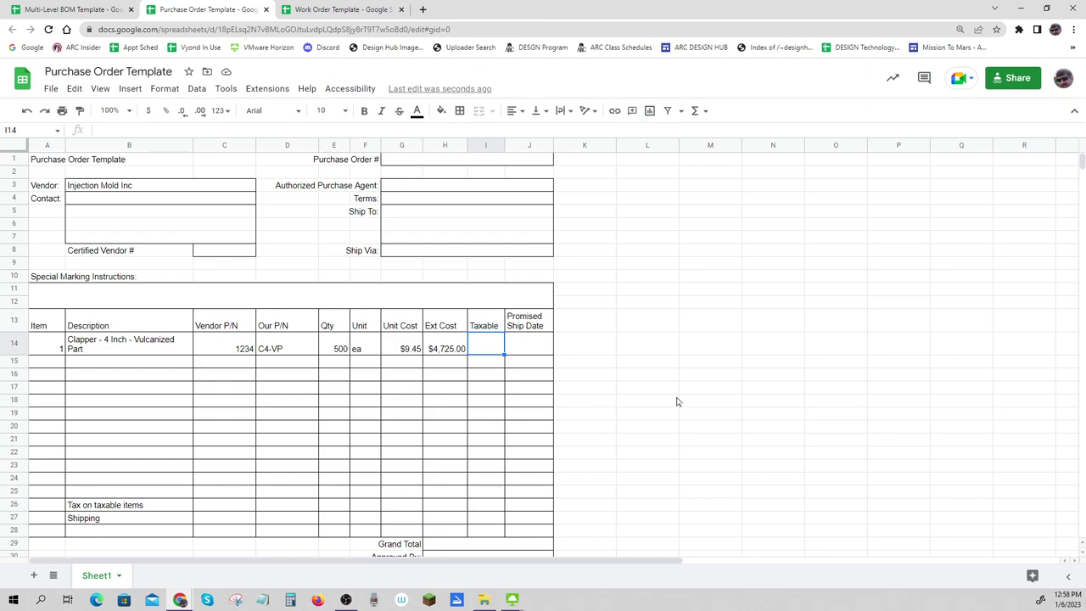
pyautogui.write('N')
pyautogui.press('Return')
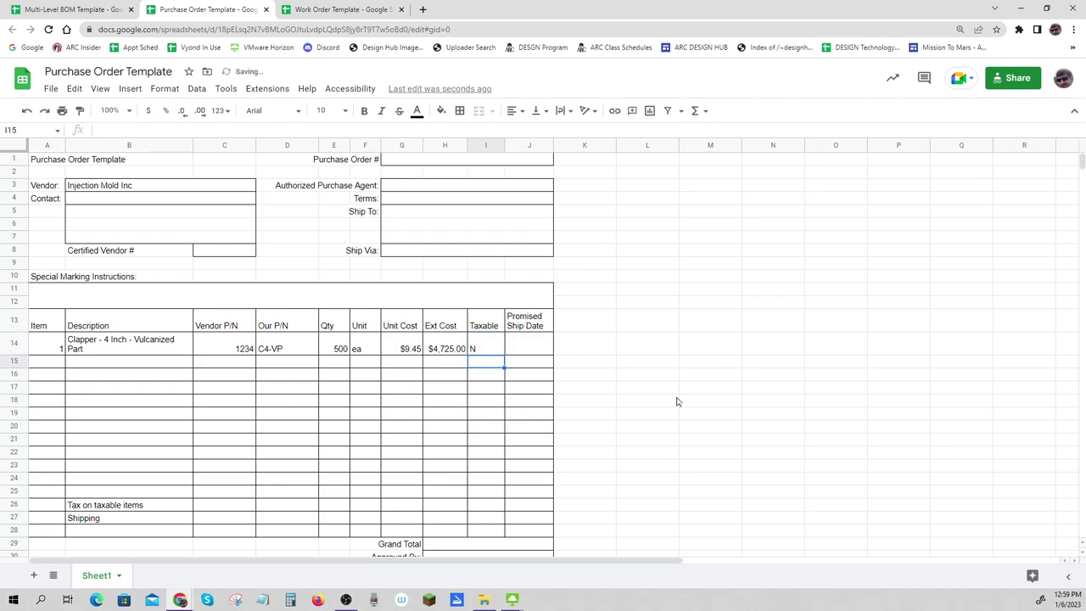
pyautogui.click(110, 352)
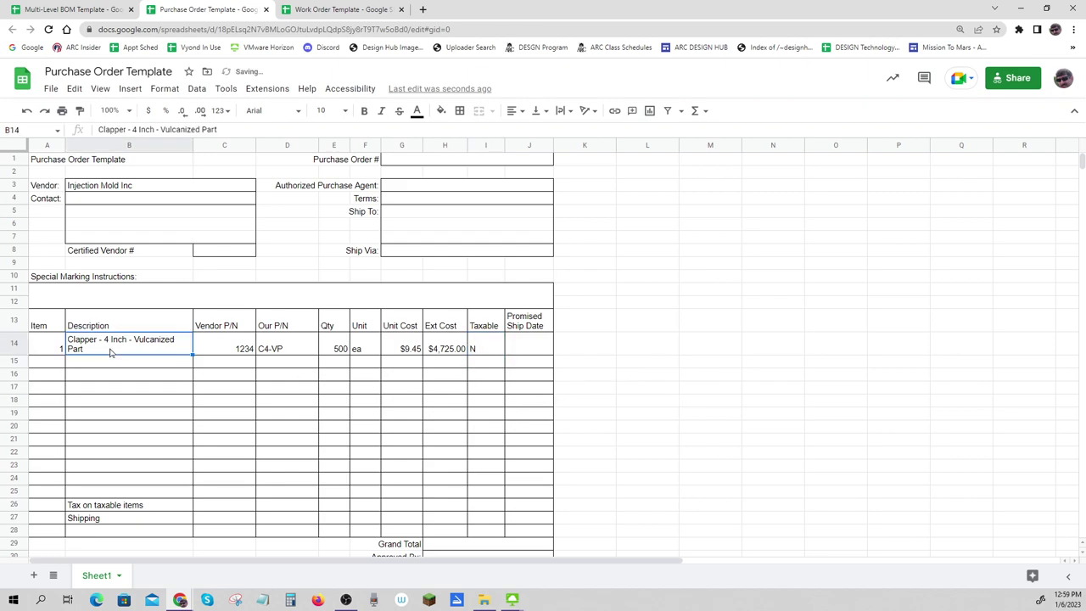
pyautogui.click(404, 350)
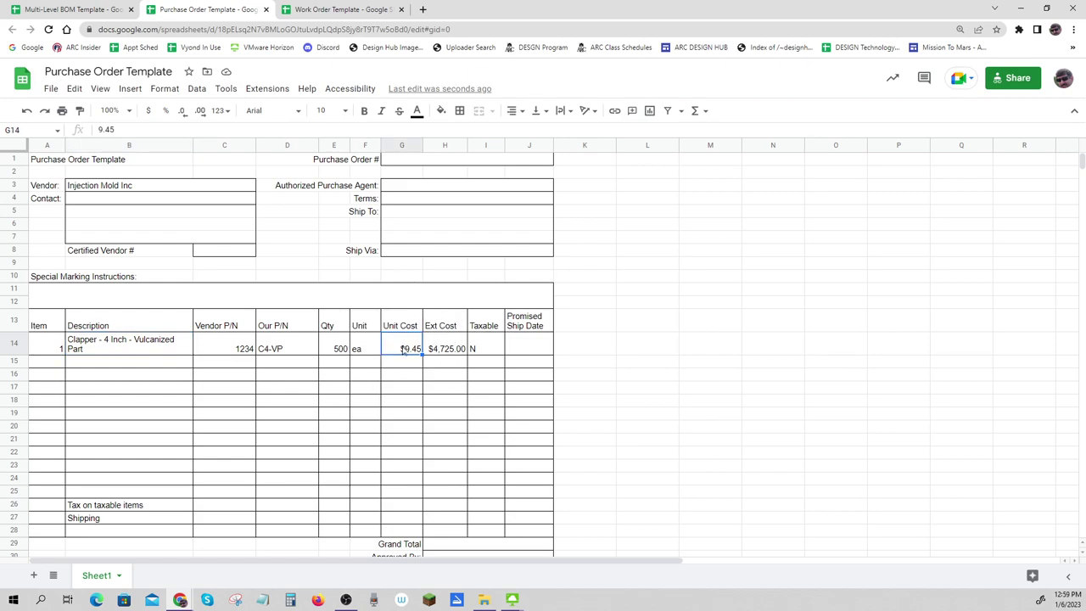
pyautogui.click(519, 355)
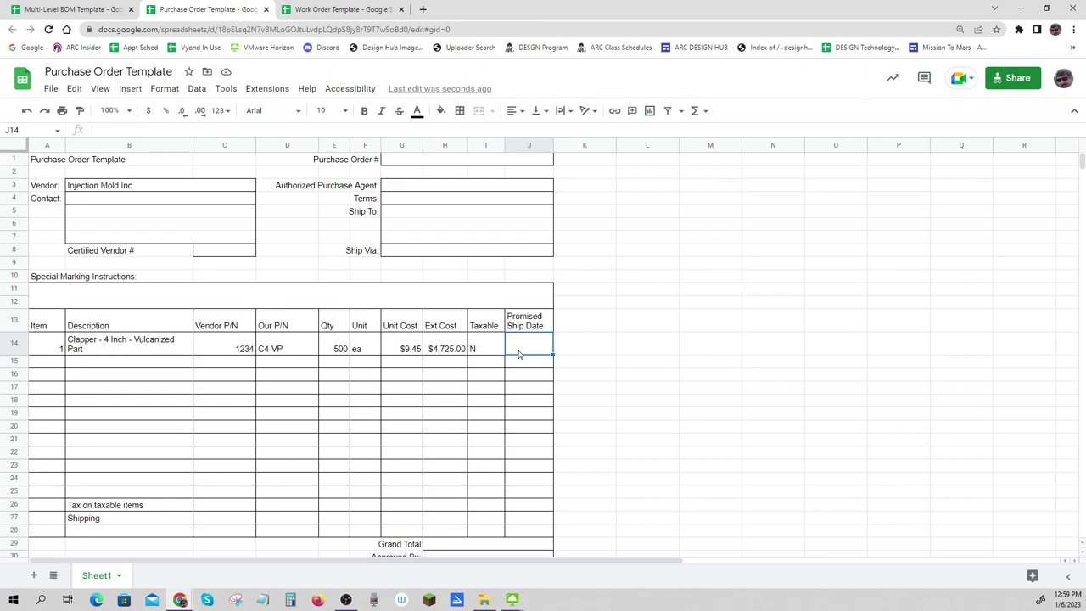
pyautogui.scroll(-3, 521, 358)
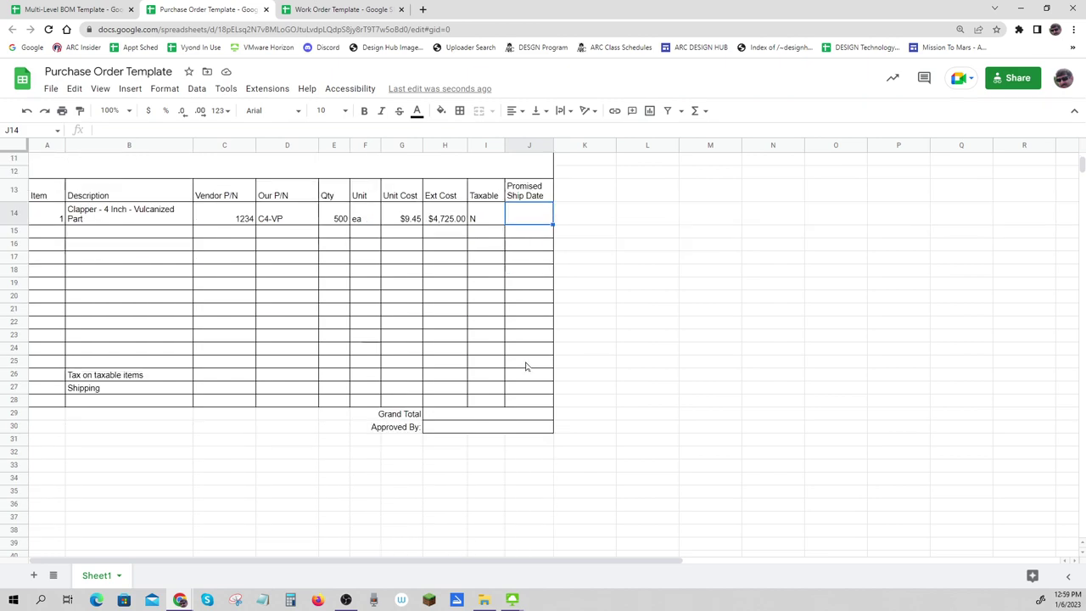
pyautogui.click(457, 432)
pyautogui.scroll(3, 610, 399)
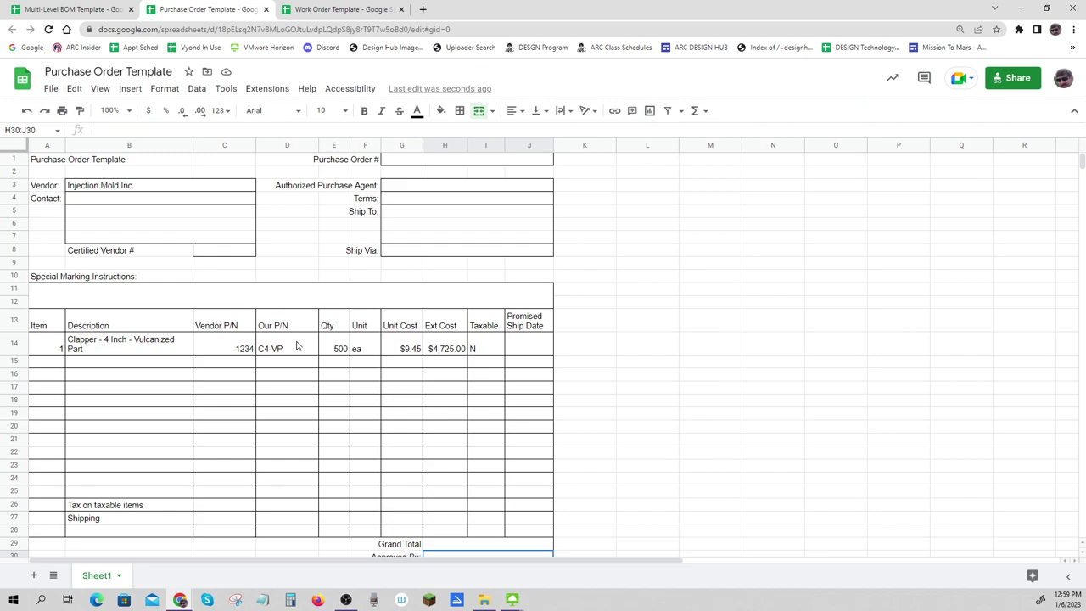
pyautogui.click(117, 12)
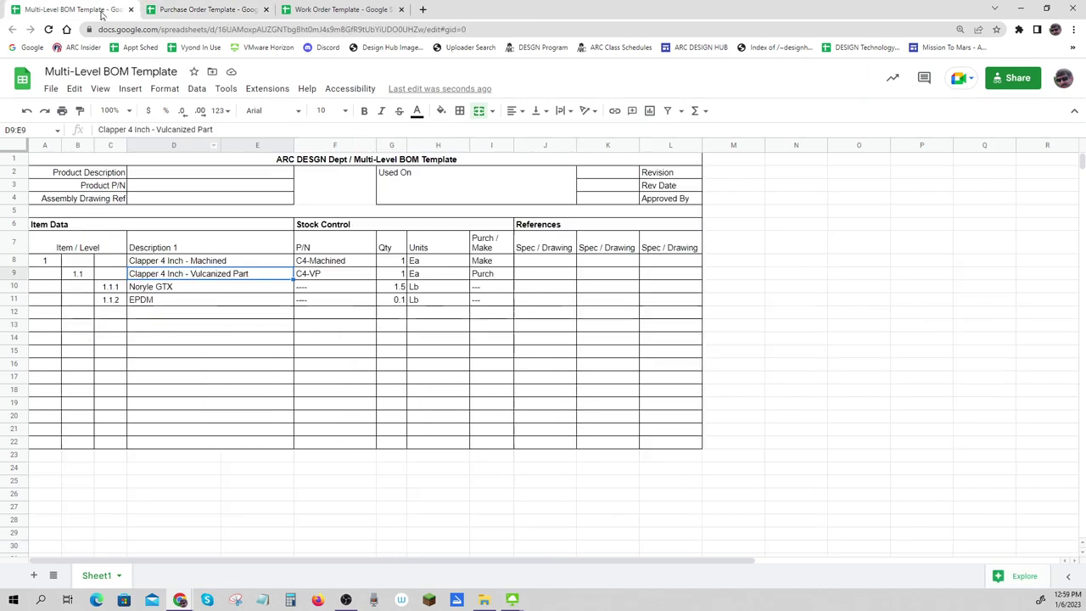
pyautogui.click(187, 8)
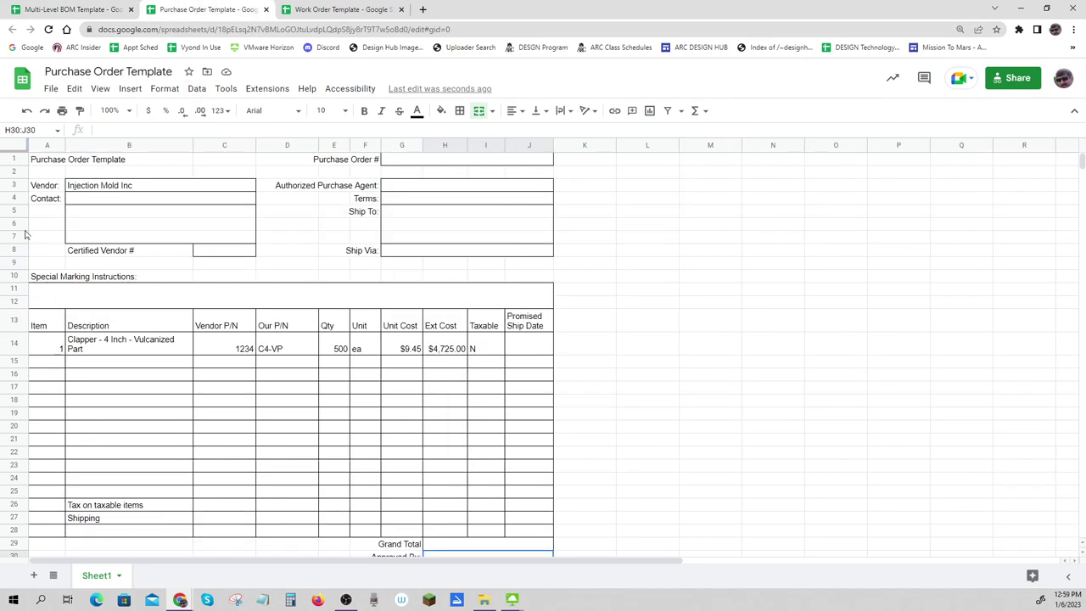
pyautogui.moveTo(46, 350); pyautogui.dragTo(522, 350)
pyautogui.click(670, 363)
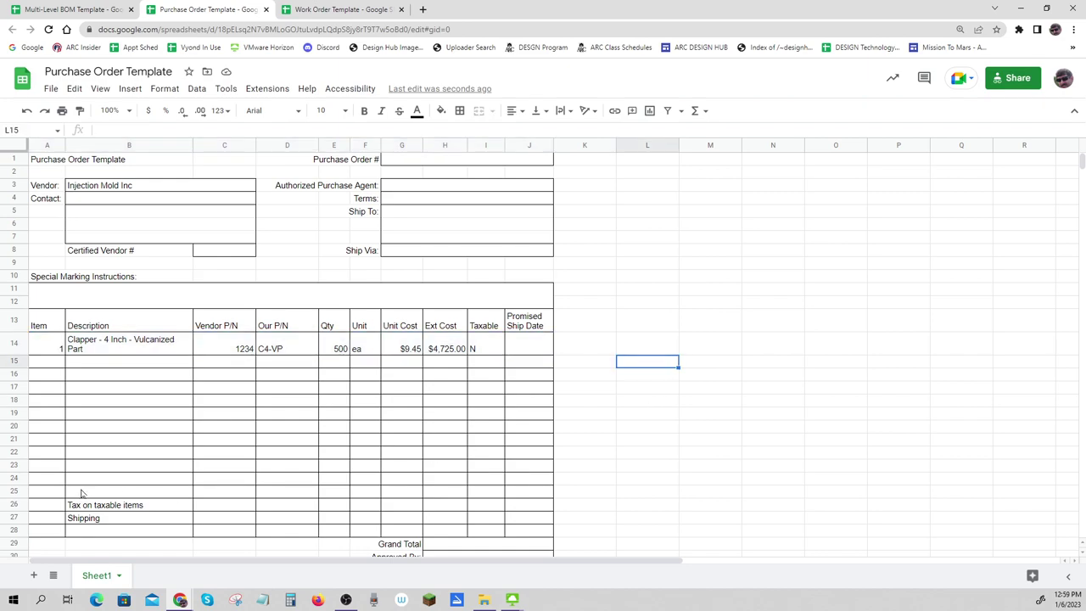
pyautogui.click(93, 191)
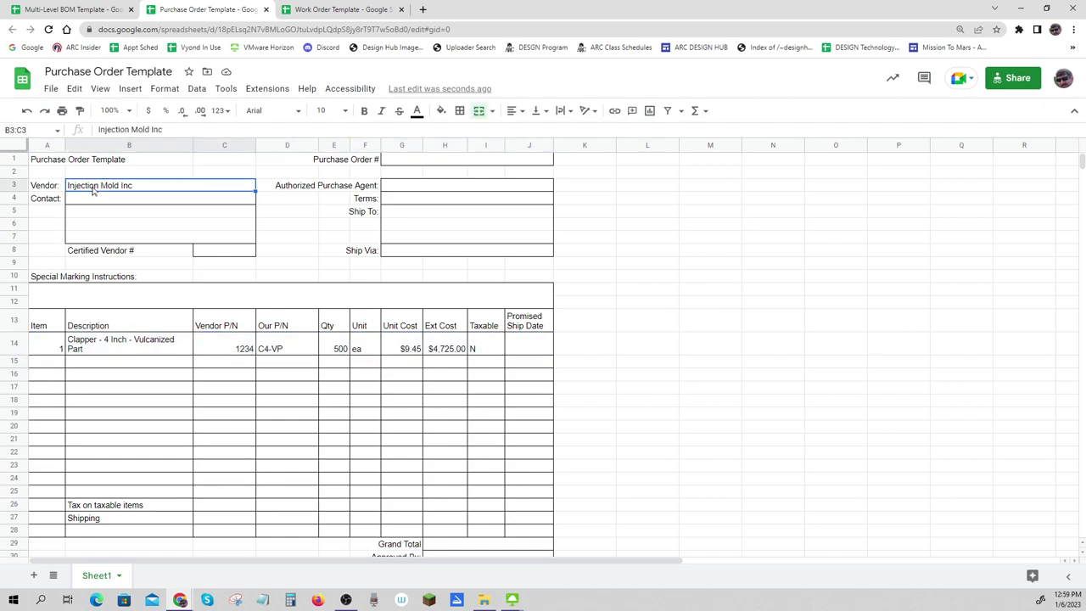
pyautogui.moveTo(46, 350); pyautogui.dragTo(530, 346)
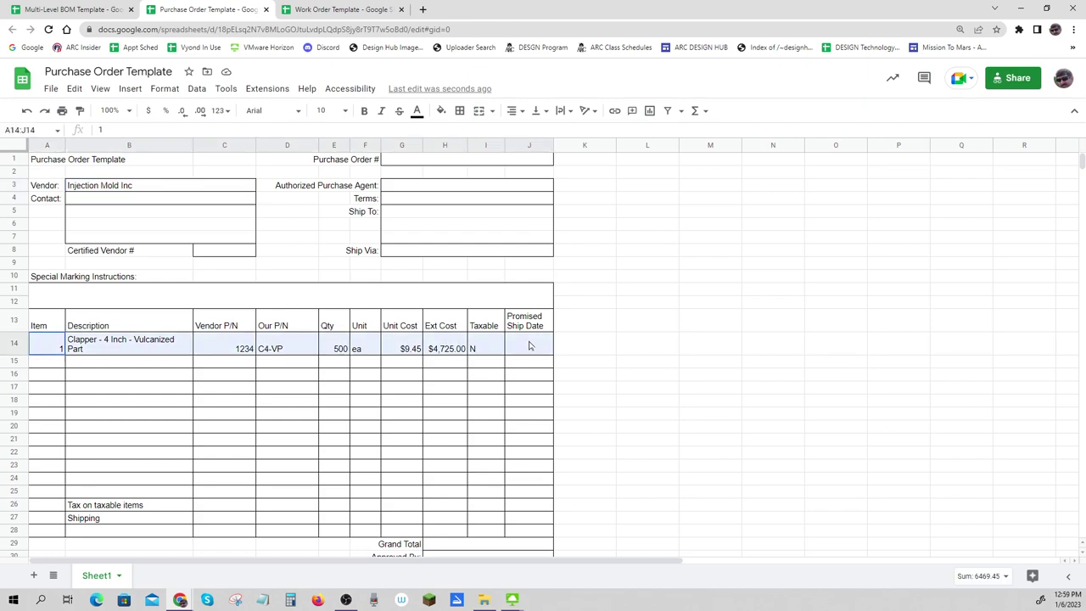
# - Enter item number 2 with the description 'Seat Ring - 4 inch - Blank' in row 16
pyautogui.click(45, 375)
pyautogui.write('2')
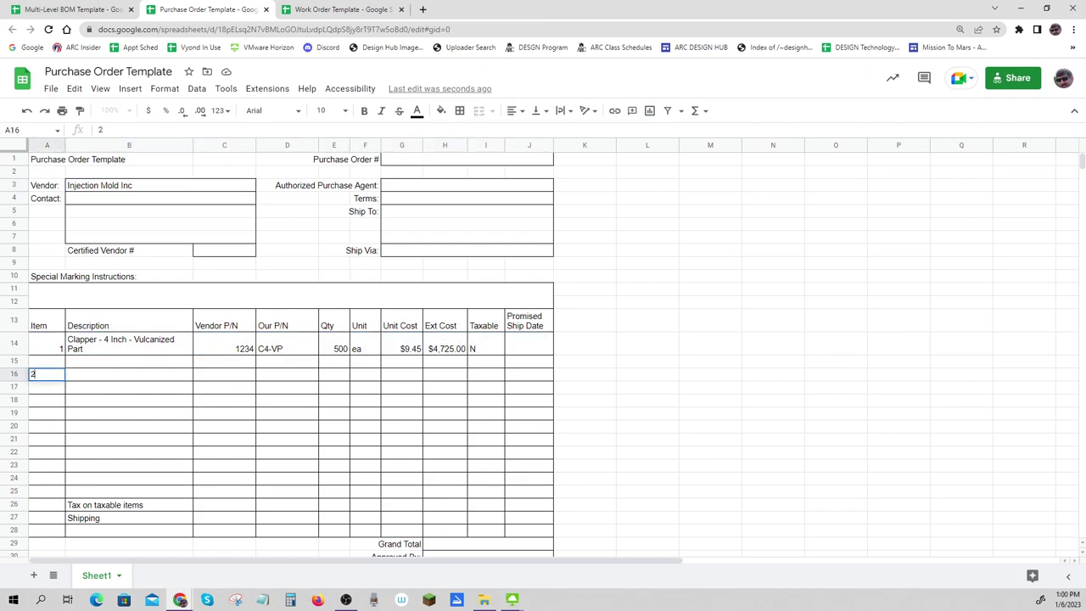
pyautogui.press('Tab')
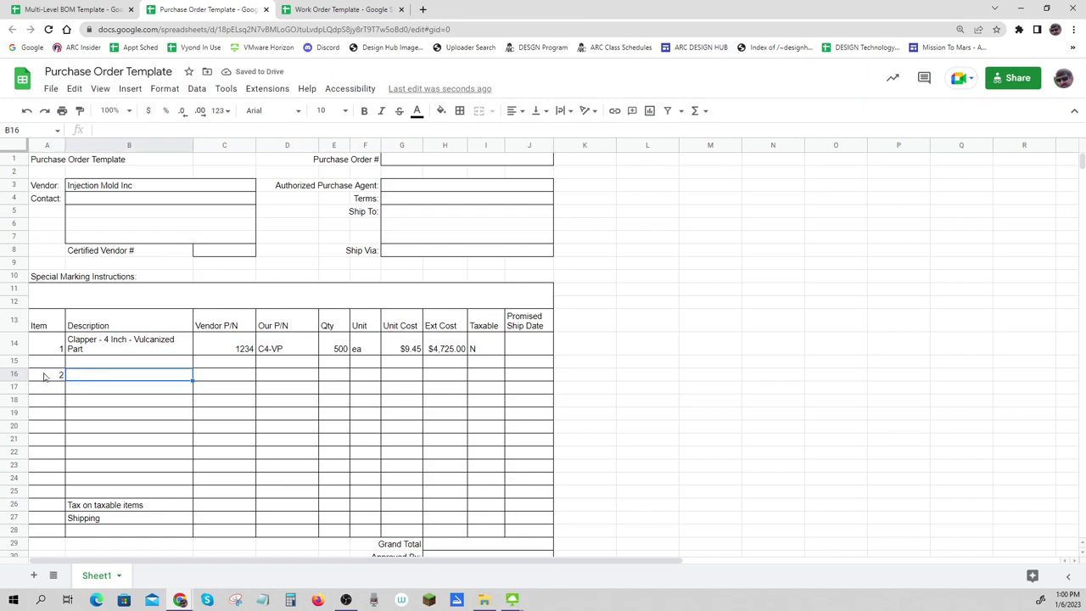
pyautogui.write('SR')
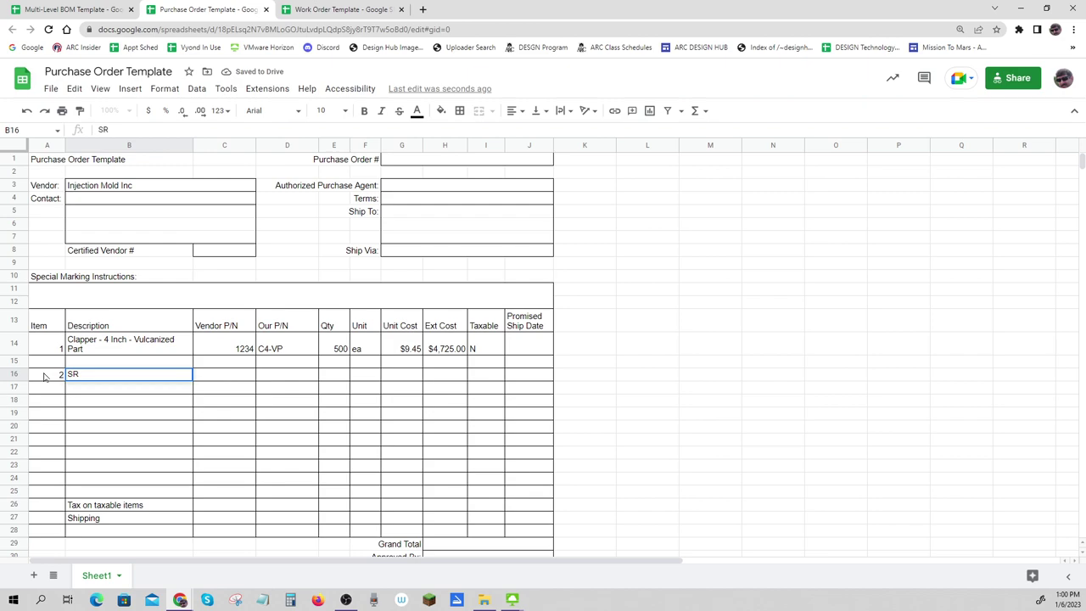
pyautogui.press('BackSpace')
pyautogui.write('eat Ring')
pyautogui.write(' =')
pyautogui.press('BackSpace')
pyautogui.press('BackSpace')
pyautogui.write('- 4 inch')
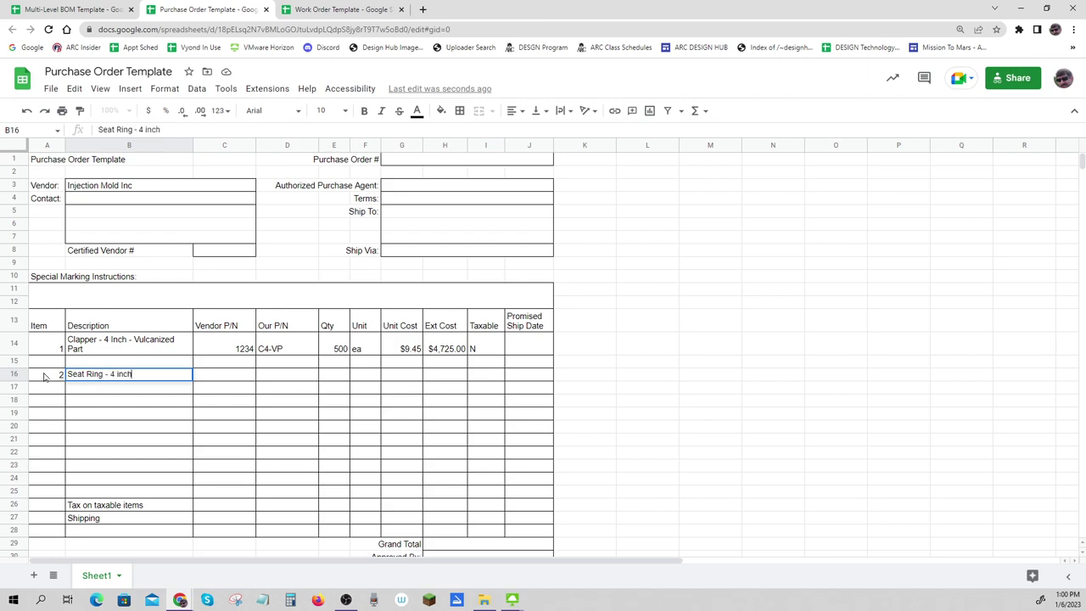
pyautogui.write(' - Blank')
pyautogui.click(214, 377)
# - Give item 2 vendor P/N 1235 and our P/N SR4-IM
pyautogui.write('1235')
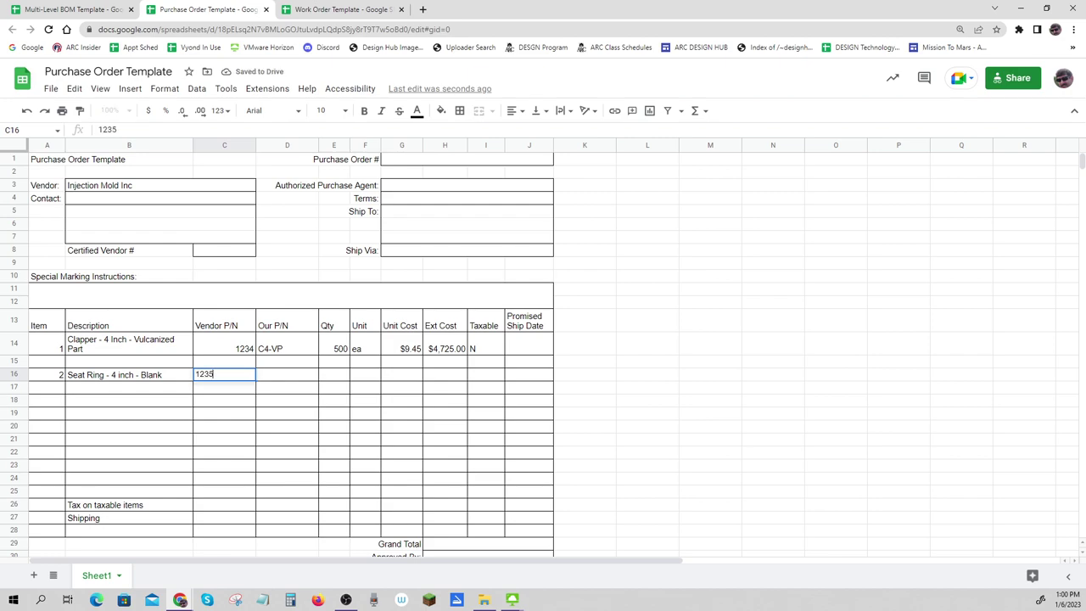
pyautogui.click(273, 378)
pyautogui.write('SR4-')
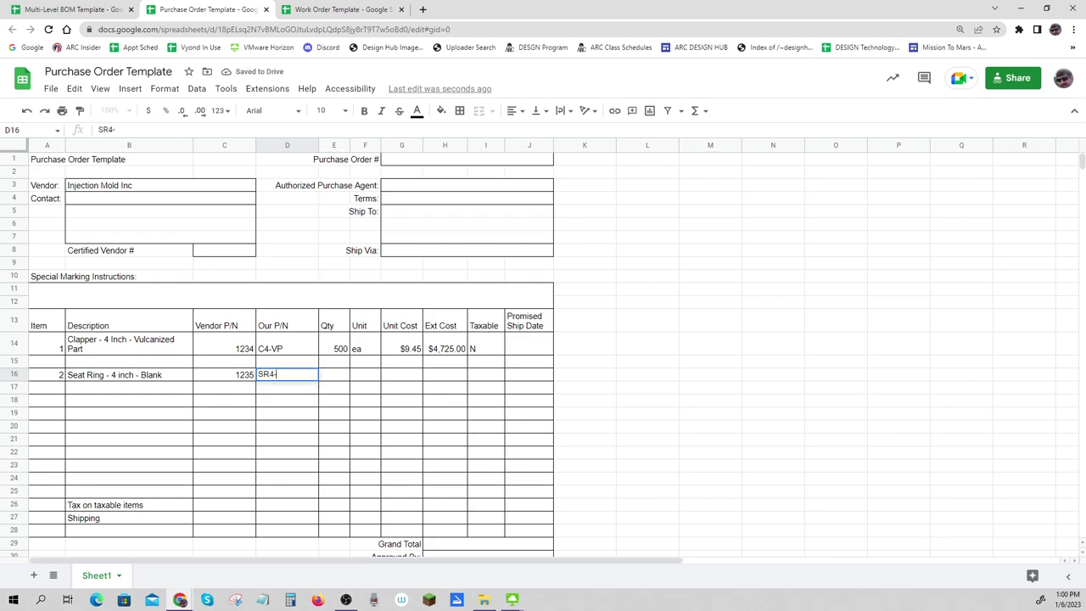
pyautogui.write('IM')
pyautogui.click(336, 414)
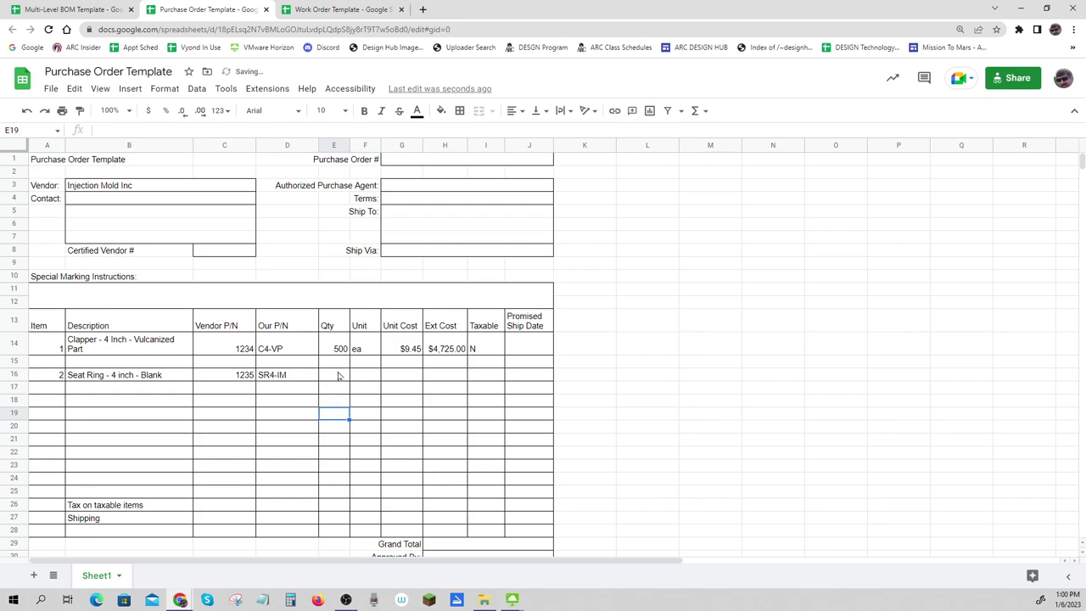
pyautogui.click(337, 378)
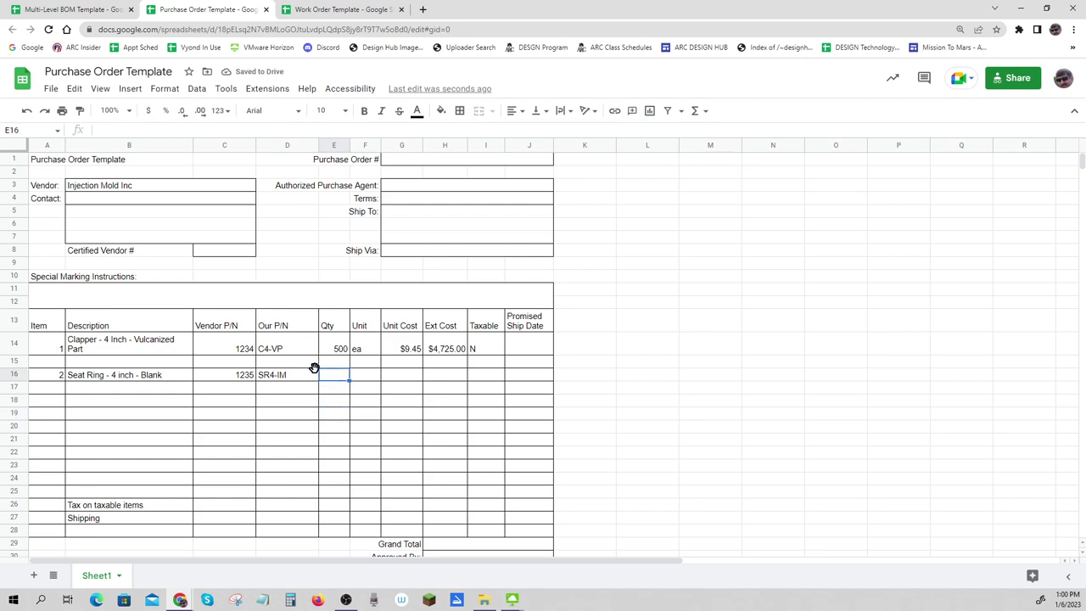
pyautogui.click(152, 347)
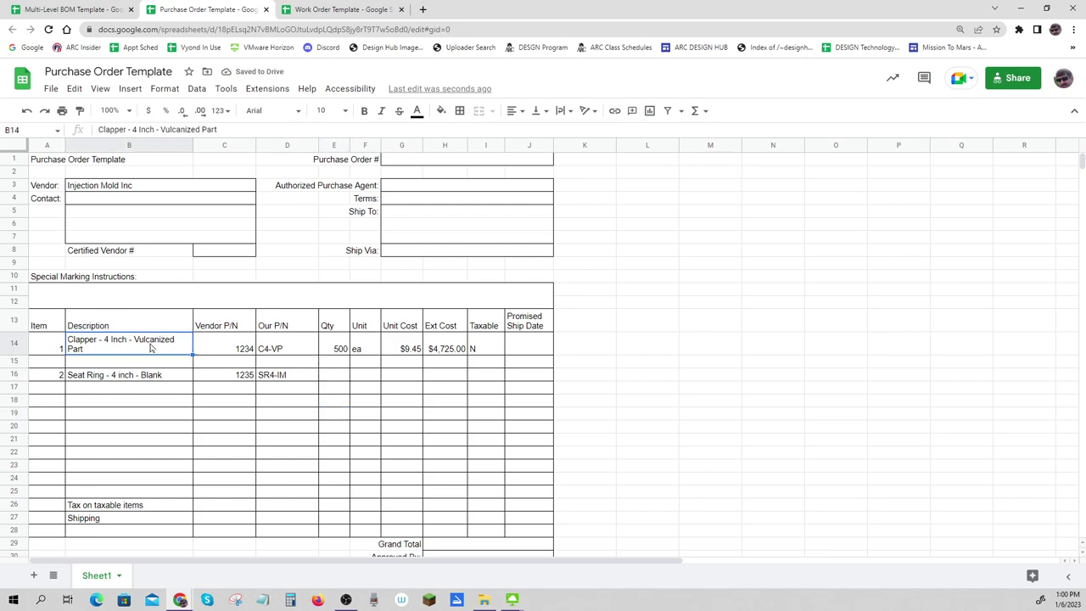
# - Insert '2nd - ' before 'Blank' in item 2's description in B16
pyautogui.click(151, 347)
pyautogui.click(151, 347)
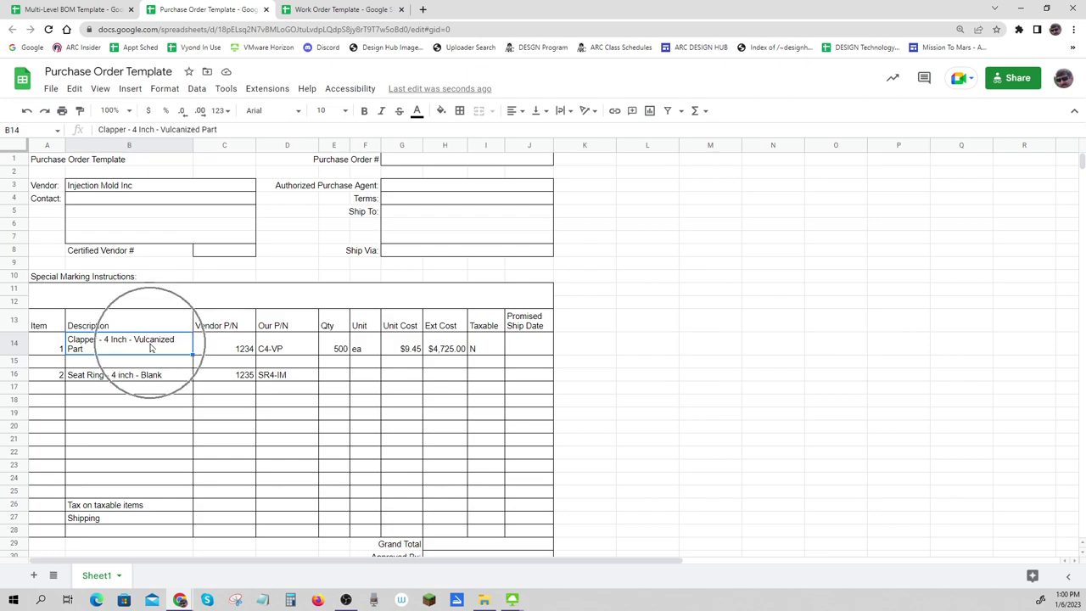
pyautogui.click(144, 384)
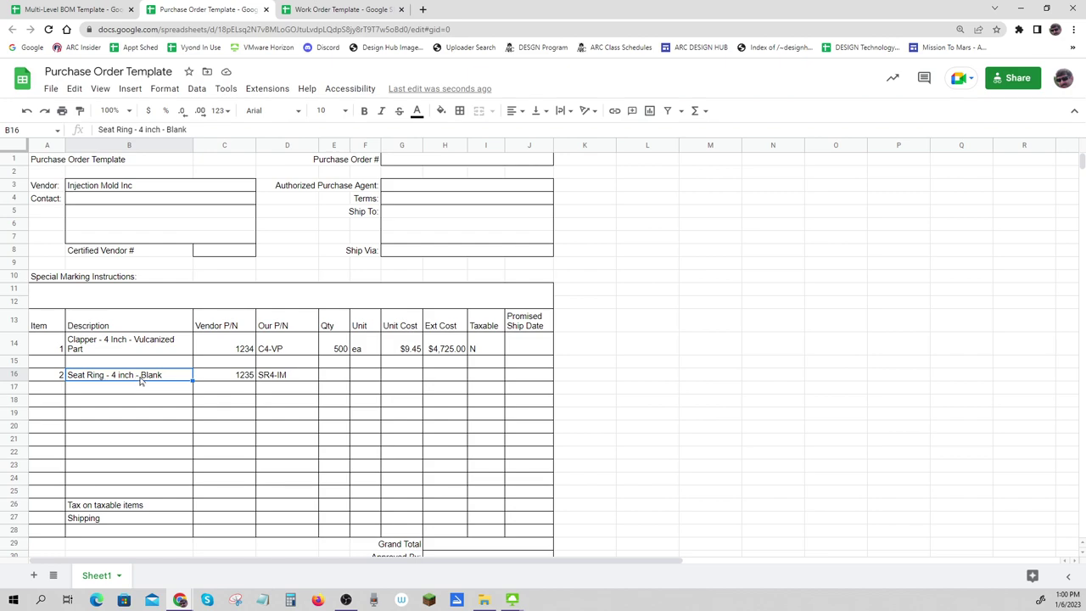
pyautogui.doubleClick(139, 374)
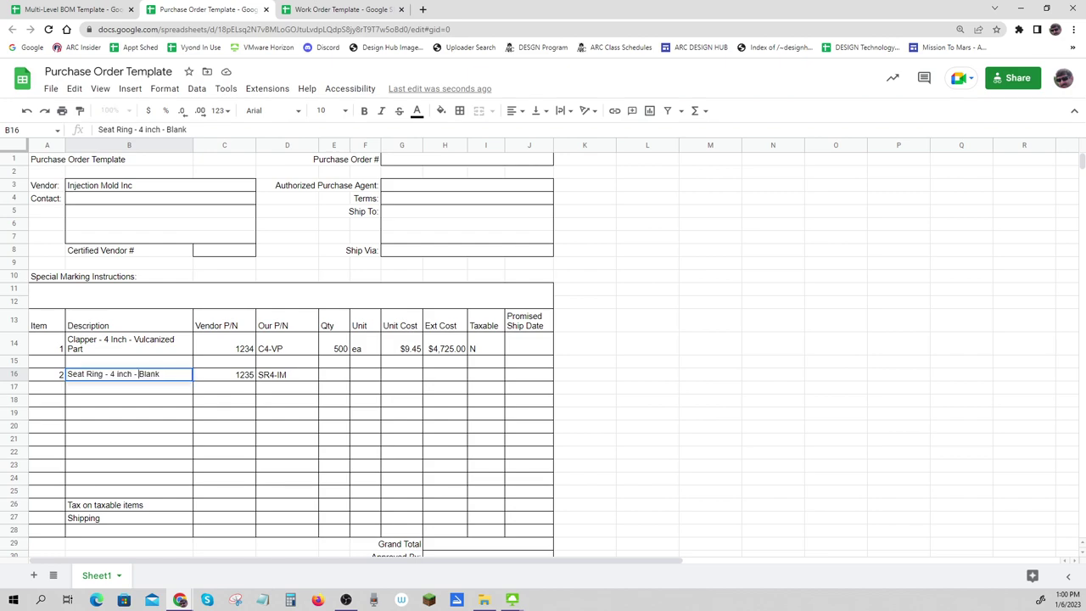
pyautogui.write('2nd -')
# - Insert '1st & 2nd ' before 'Vulcanized' in item 1's description in B14
pyautogui.click(137, 347)
pyautogui.press('Return')
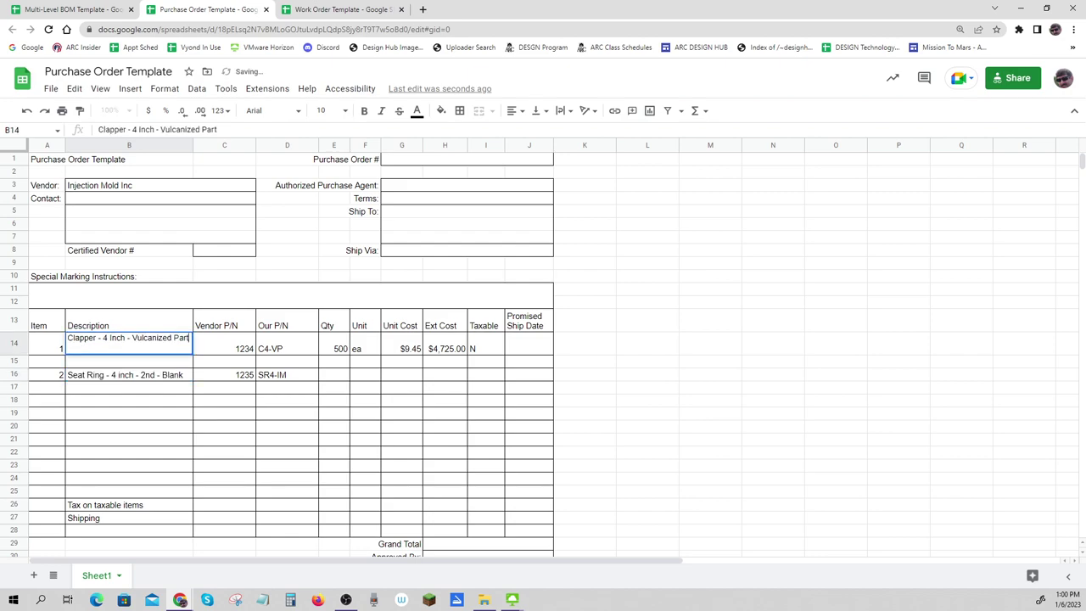
pyautogui.write('1st ')
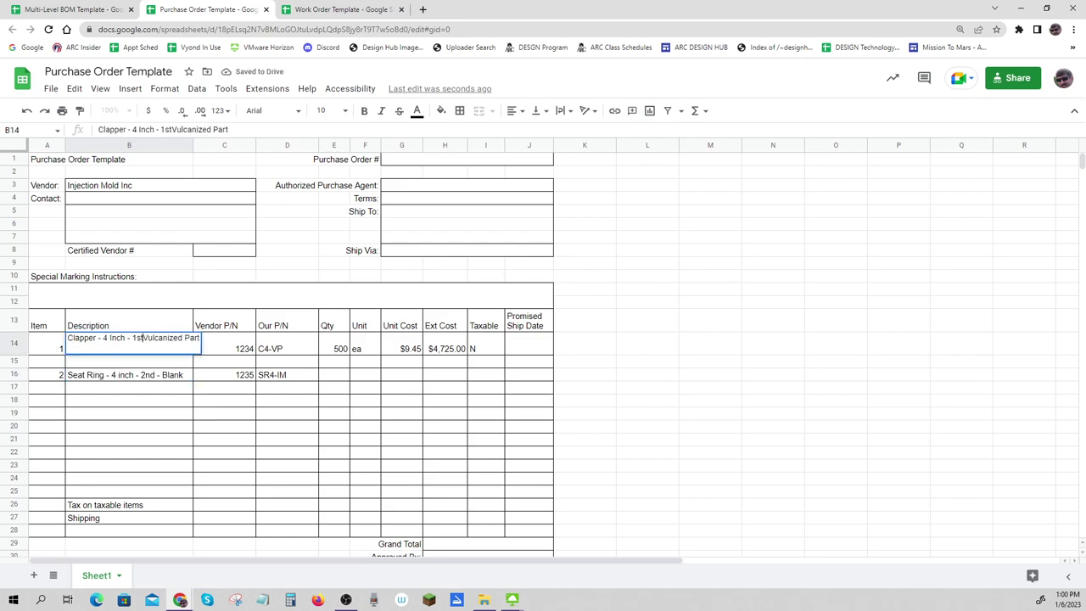
pyautogui.write('& 2nd')
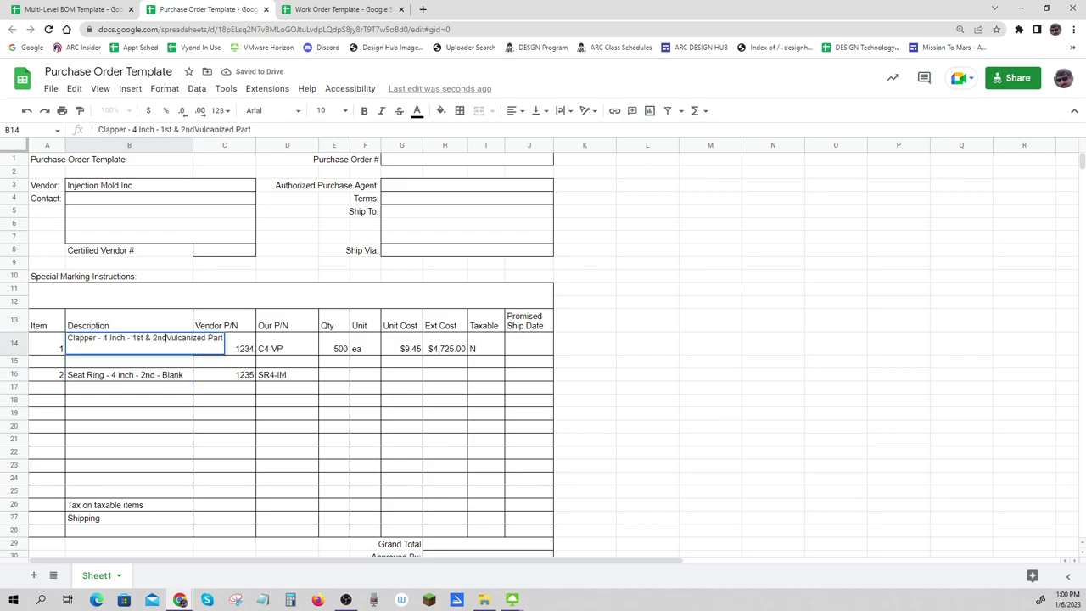
pyautogui.press('Return')
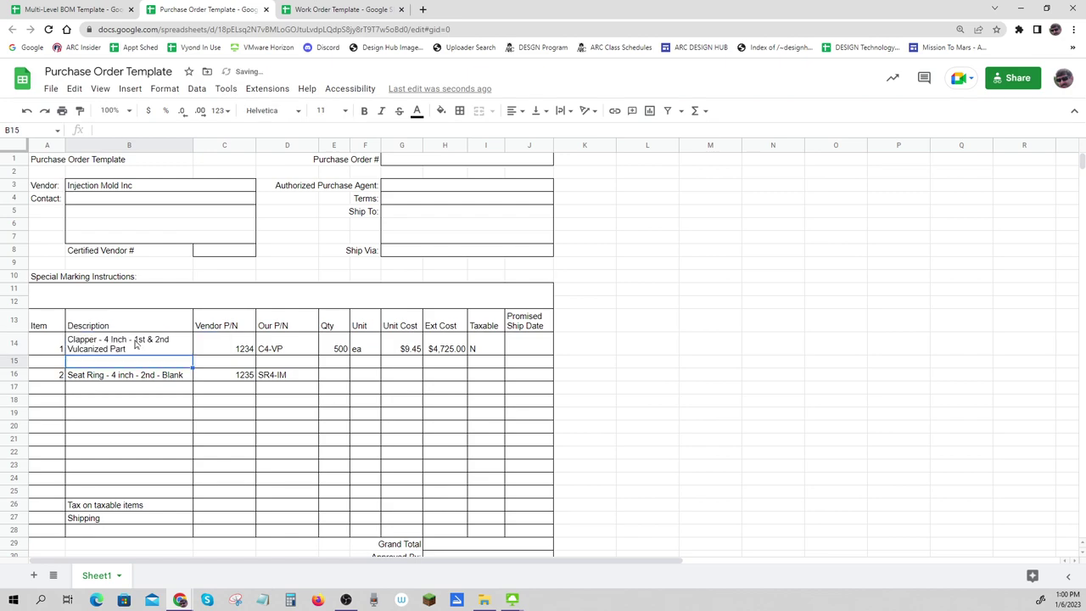
# - Enter Qty 250, unit 'ea' and unit cost $12.00 for item 2
pyautogui.click(336, 379)
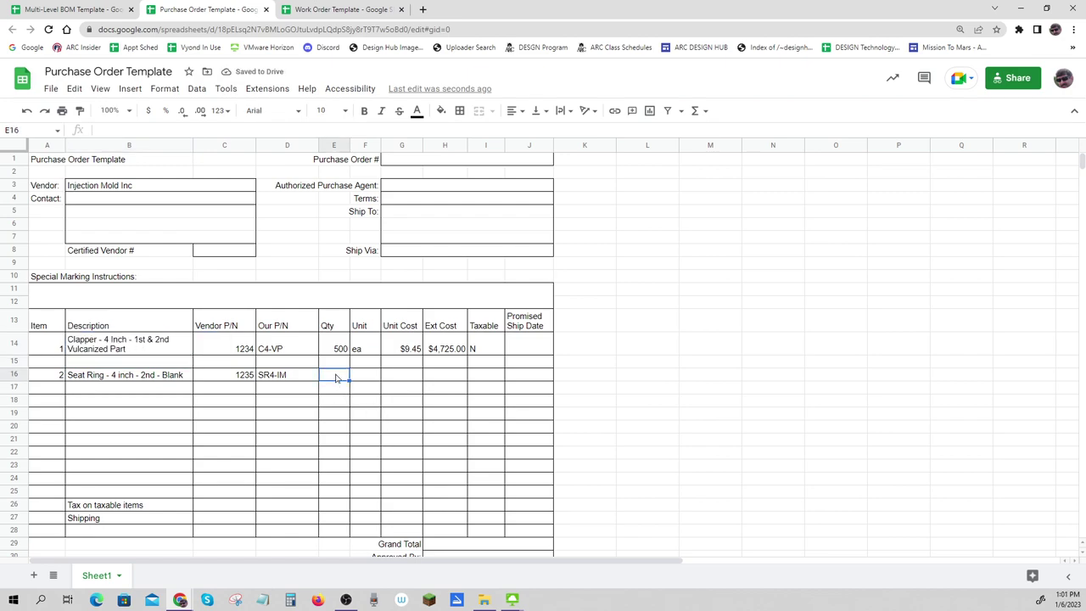
pyautogui.write('250')
pyautogui.press('Tab')
pyautogui.write('ea')
pyautogui.press('Tab')
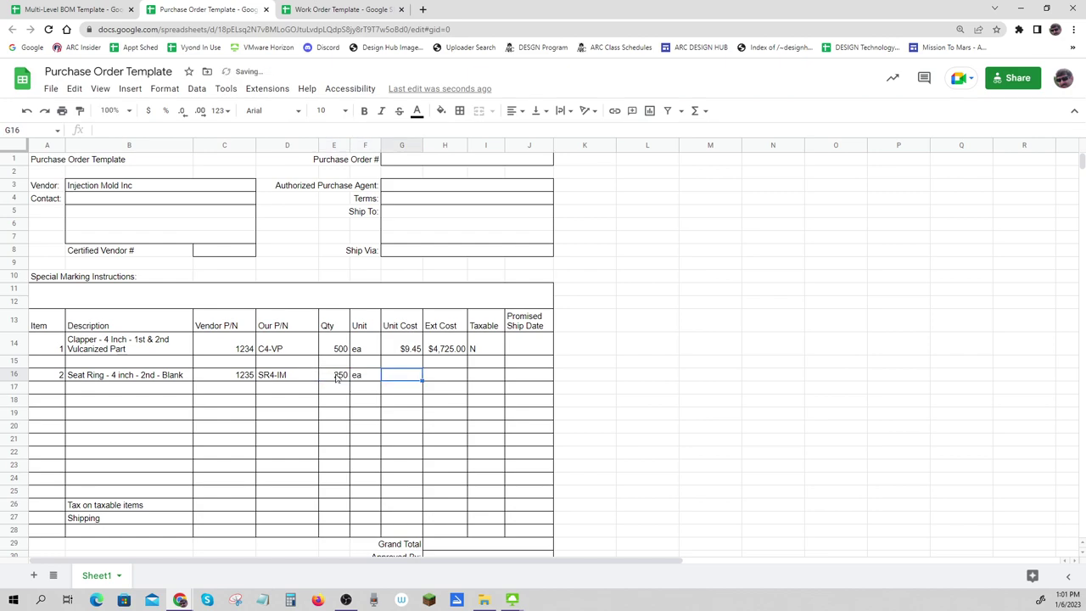
pyautogui.moveTo(51, 404); pyautogui.dragTo(146, 406)
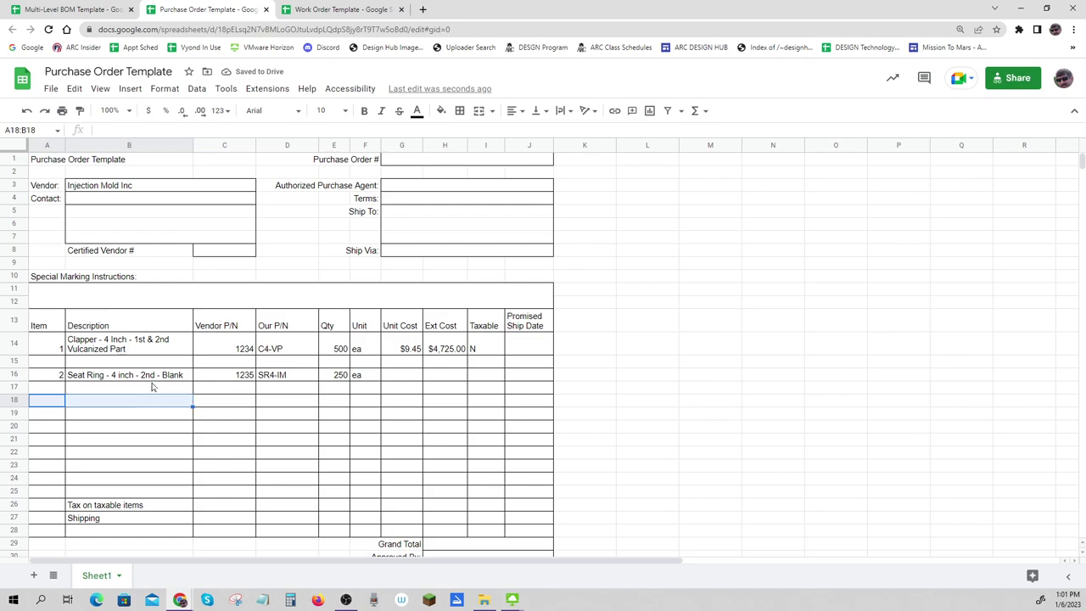
pyautogui.click(51, 408)
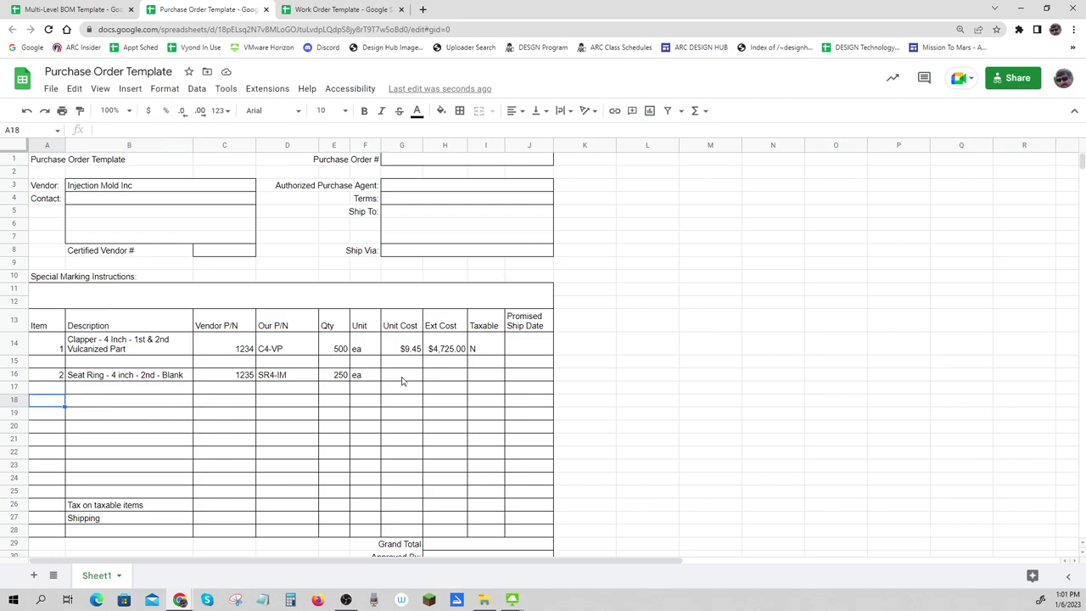
pyautogui.click(403, 381)
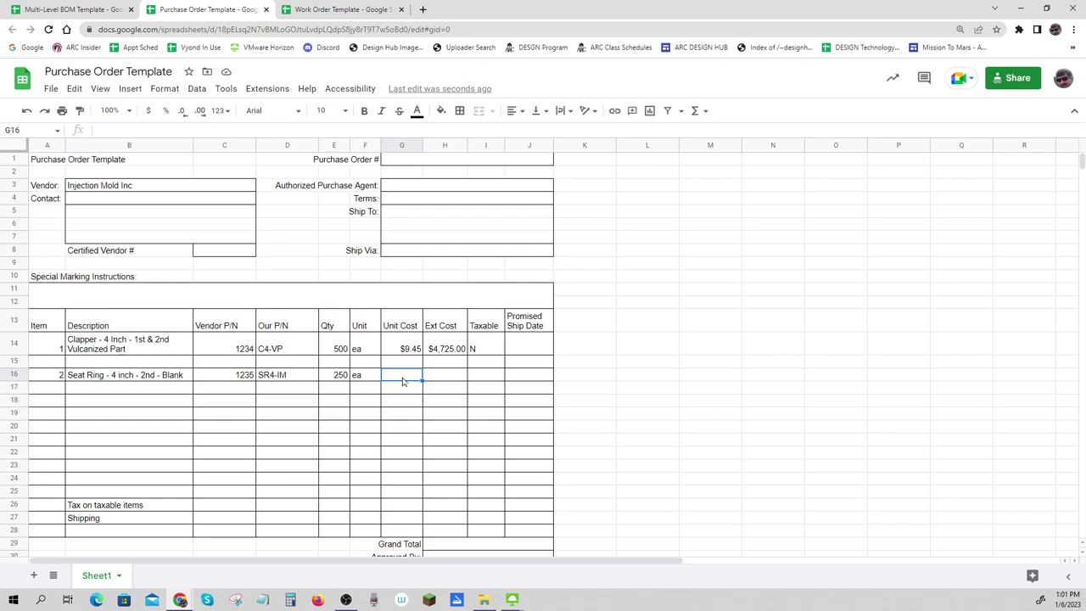
pyautogui.write('$12.00')
pyautogui.click(523, 396)
# - Copy line 1's Ext Cost formula and Taxable N into H16:I16, giving $3,000.00
pyautogui.moveTo(456, 352); pyautogui.dragTo(483, 350)
pyautogui.hotkey('ctrl', 'c')
pyautogui.click(456, 375)
pyautogui.hotkey('ctrl', 'v')
pyautogui.click(715, 389)
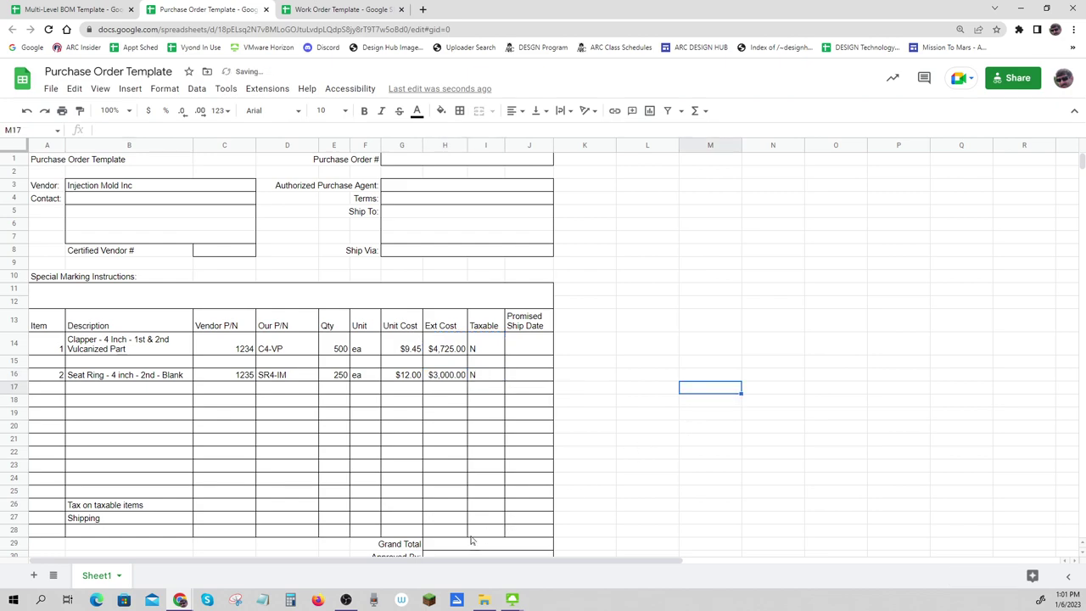
pyautogui.click(444, 548)
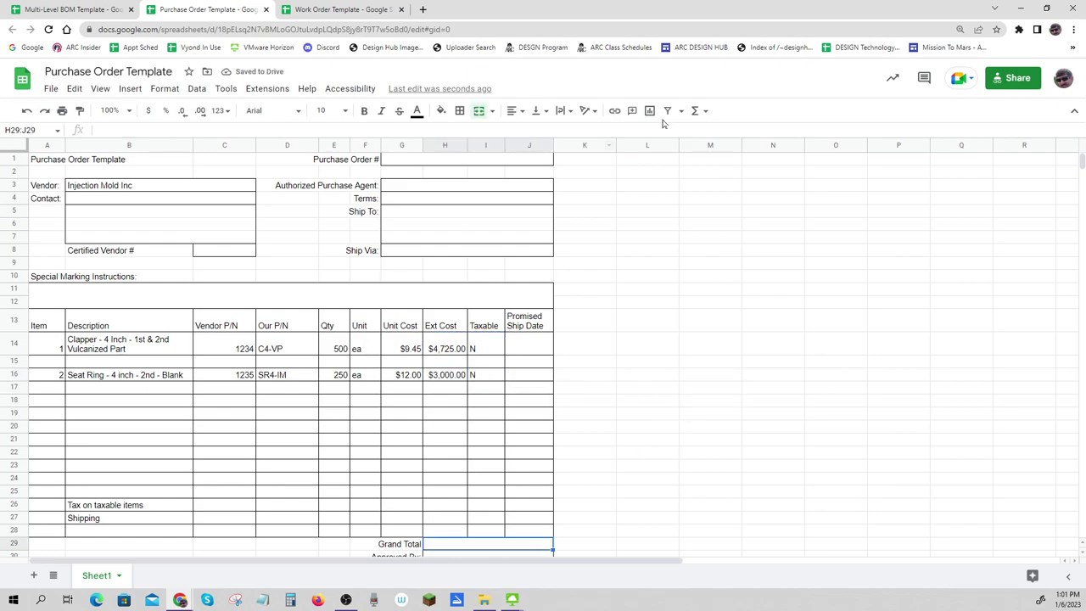
# - Put a SUM of the Ext Cost cells H14:H28 in helper cell K29
pyautogui.click(696, 111)
pyautogui.click(706, 132)
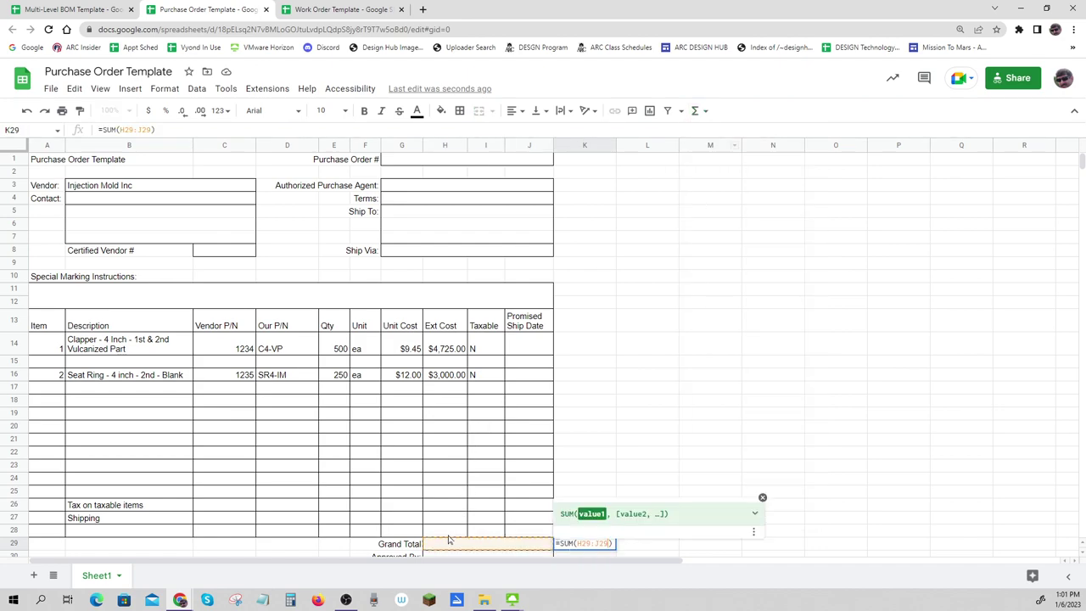
pyautogui.moveTo(448, 532); pyautogui.dragTo(442, 359)
pyautogui.scroll(-1, 603, 381)
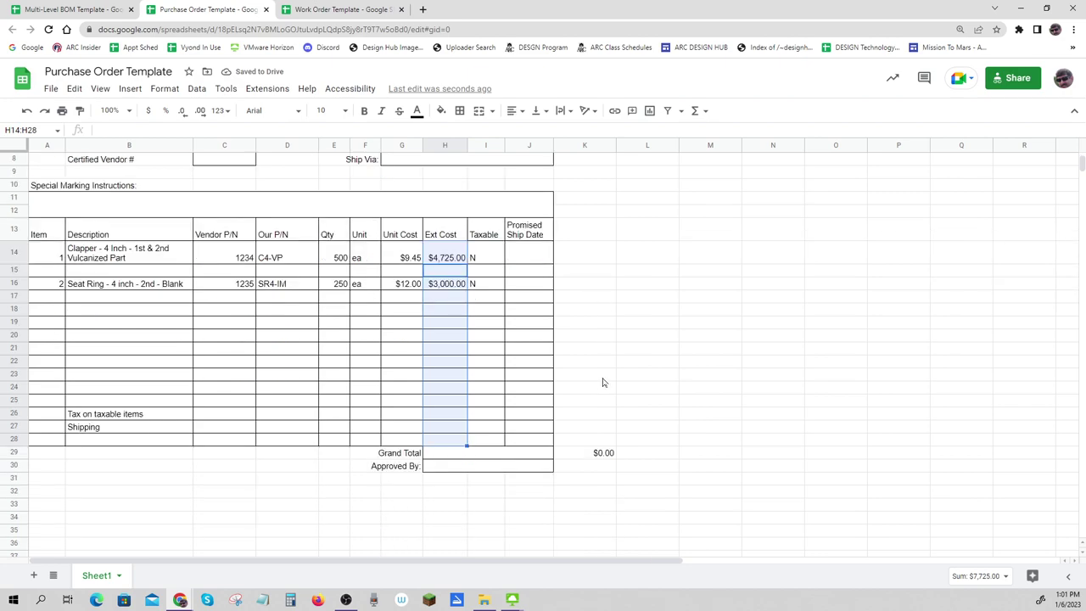
pyautogui.click(610, 454)
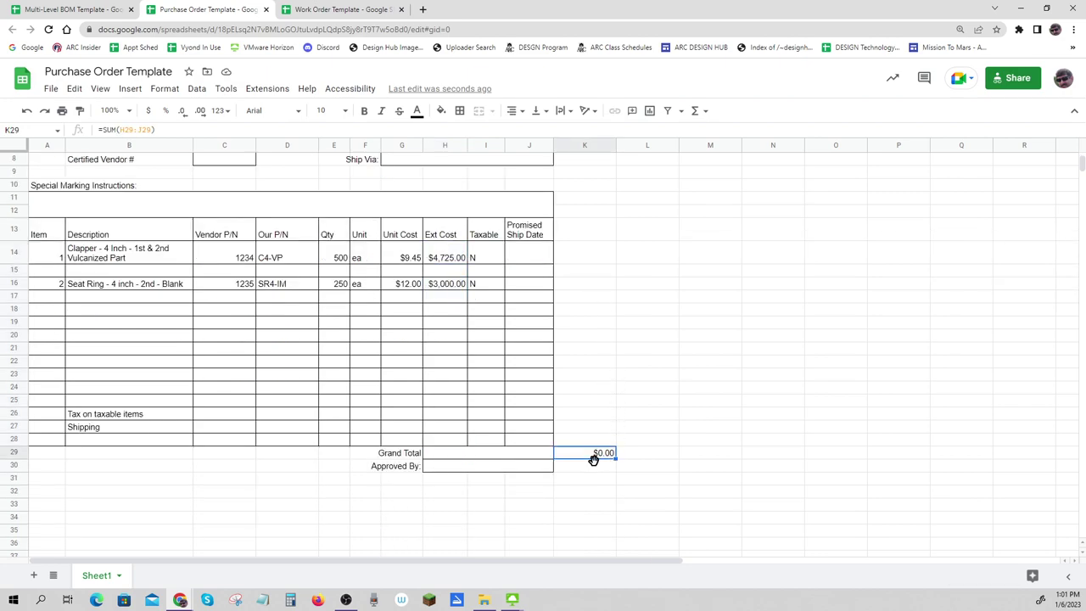
pyautogui.press('Delete')
pyautogui.click(502, 458)
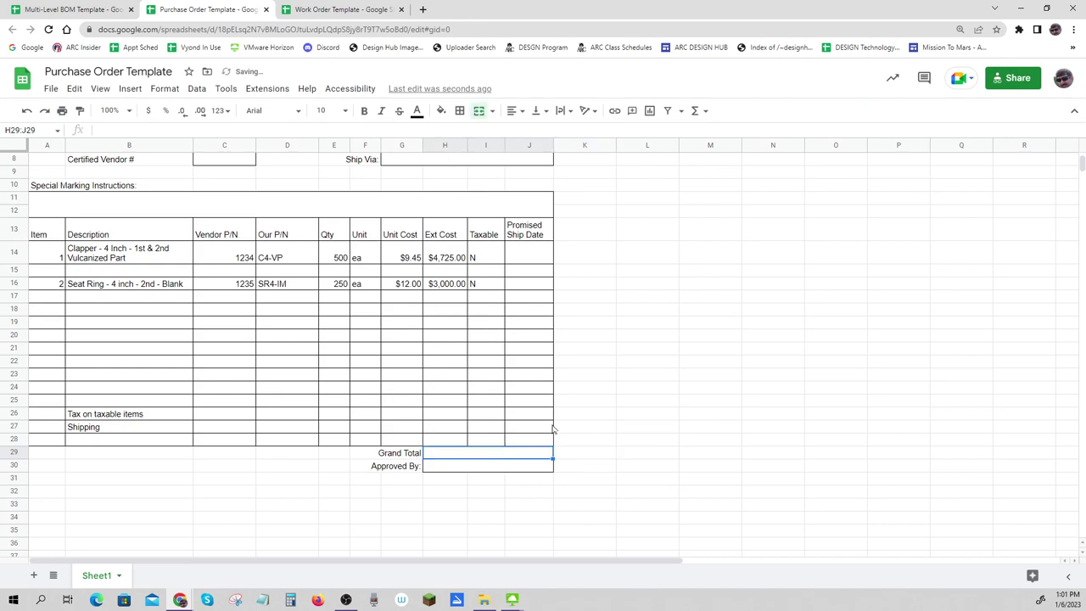
pyautogui.click(695, 112)
pyautogui.click(707, 133)
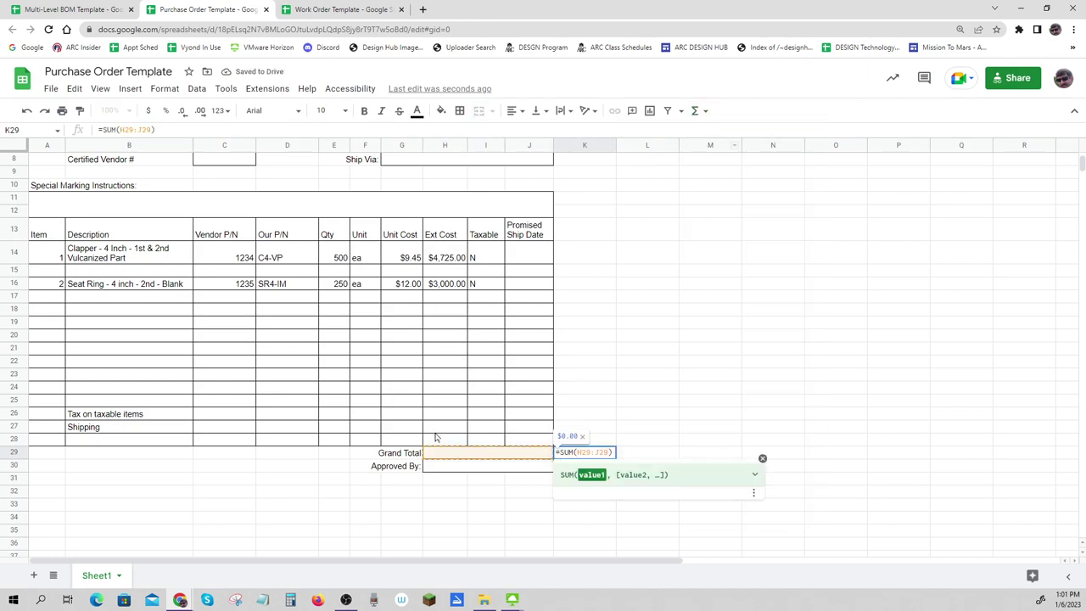
pyautogui.moveTo(438, 443); pyautogui.dragTo(450, 258)
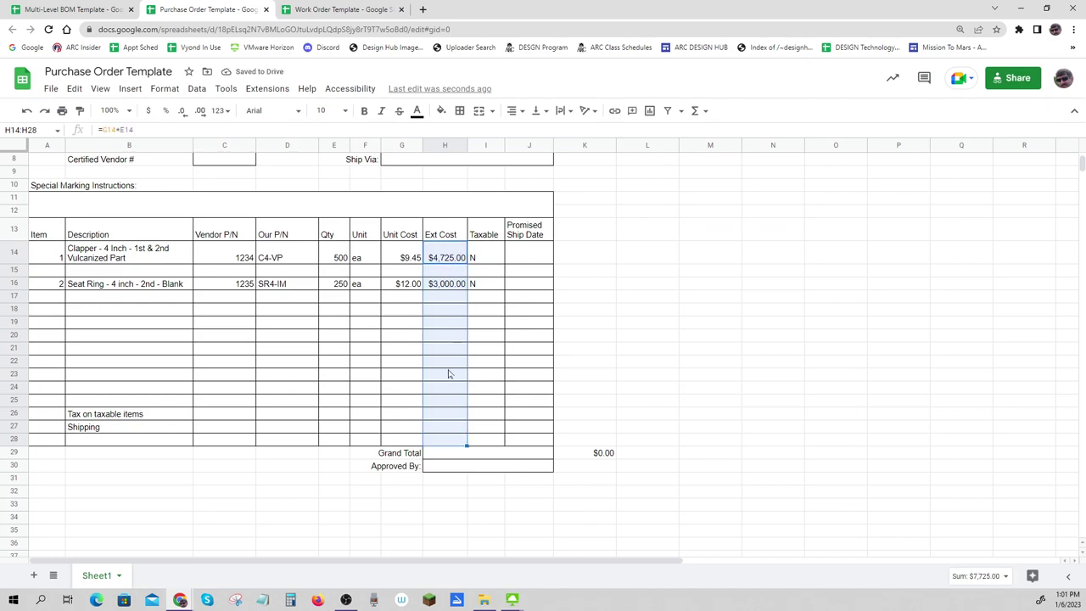
pyautogui.doubleClick(456, 454)
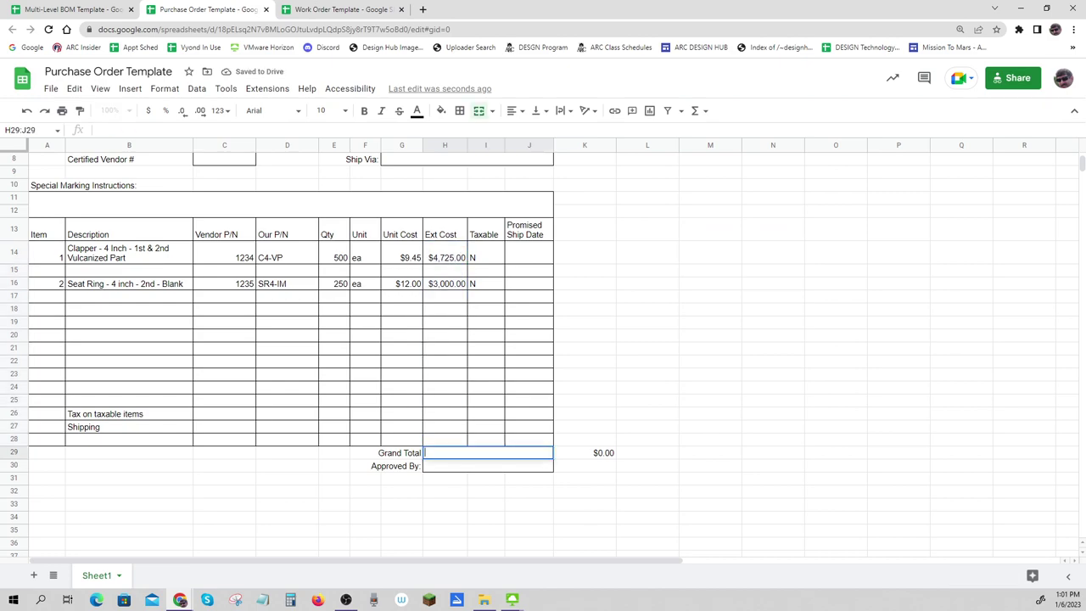
pyautogui.click(602, 455)
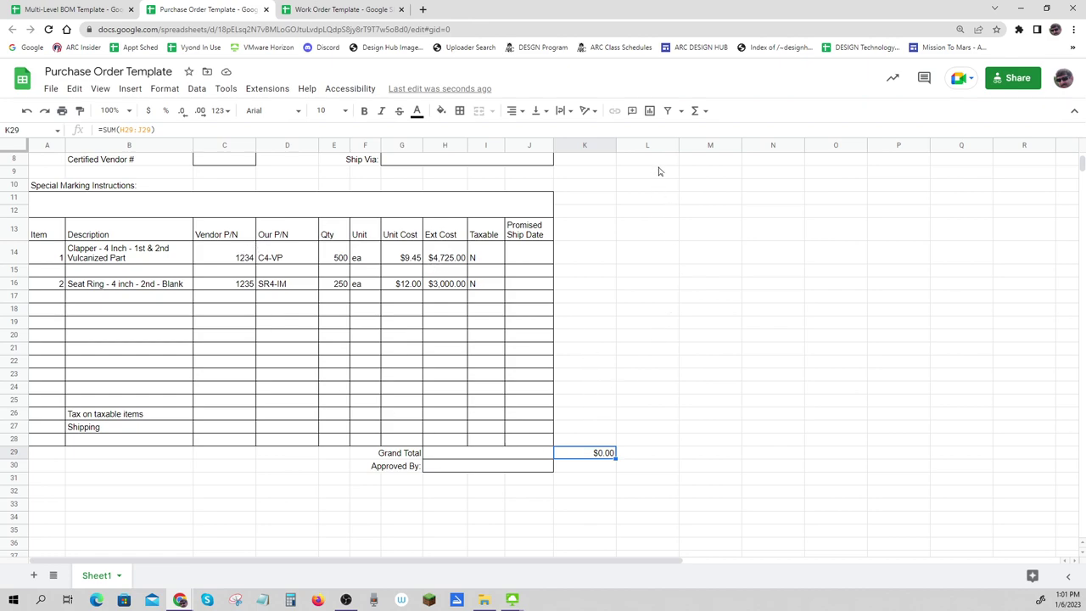
pyautogui.click(696, 111)
pyautogui.click(706, 133)
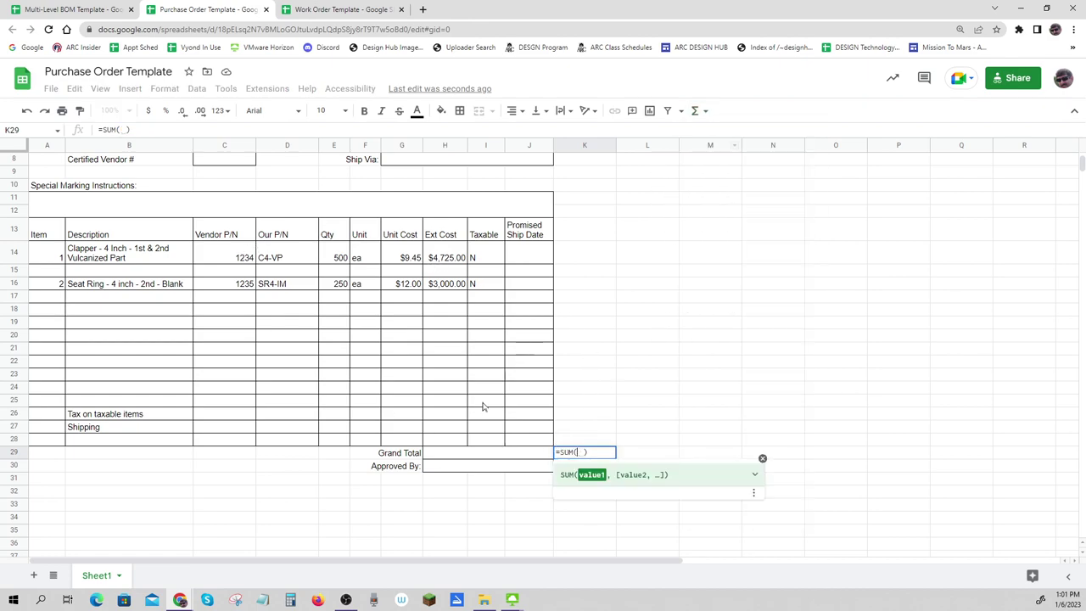
pyautogui.moveTo(445, 440); pyautogui.dragTo(459, 264)
pyautogui.press('Return')
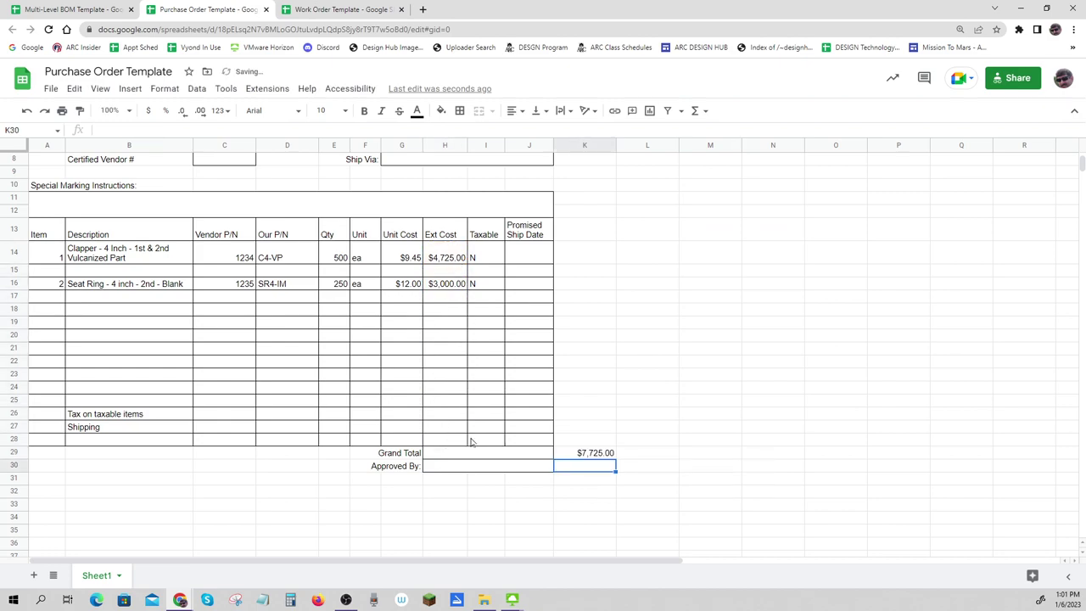
# - Set the Grand Total cell H29 to =K29, showing $7,725.00
pyautogui.click(533, 458)
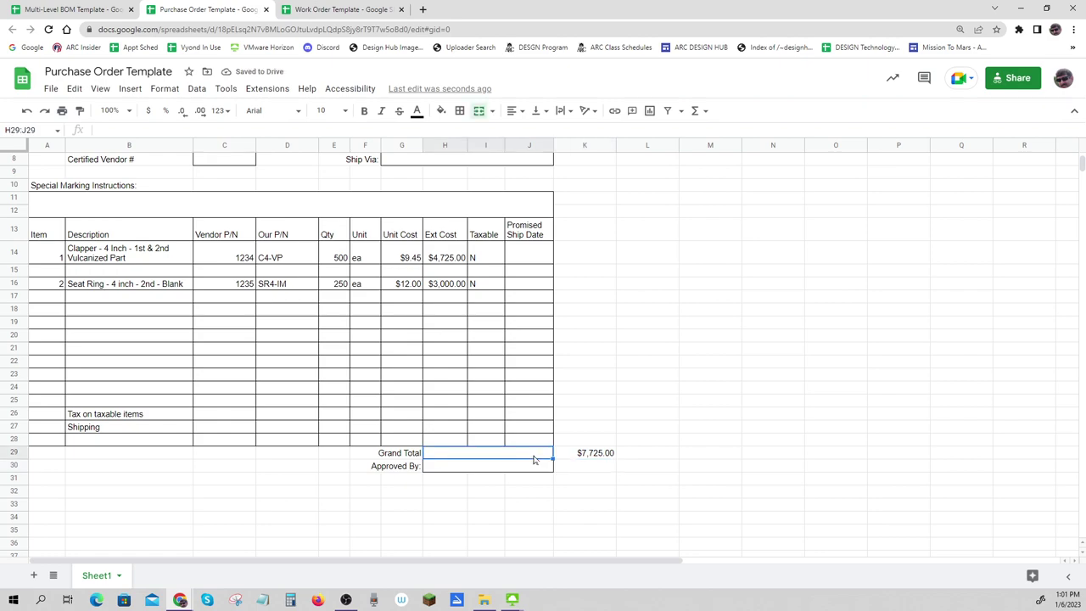
pyautogui.write('=')
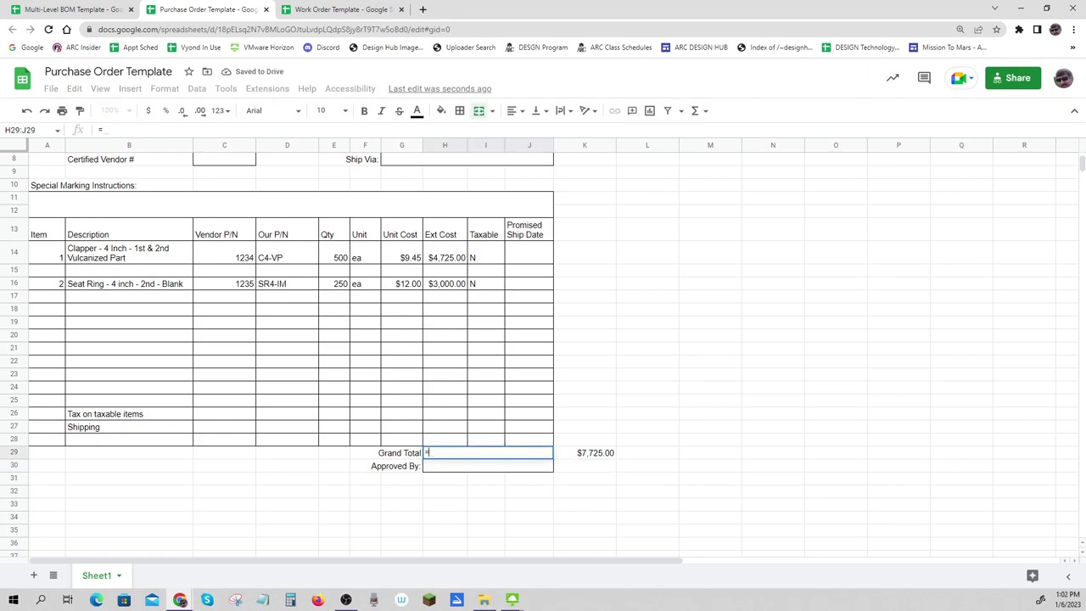
pyautogui.click(582, 457)
pyautogui.press('Return')
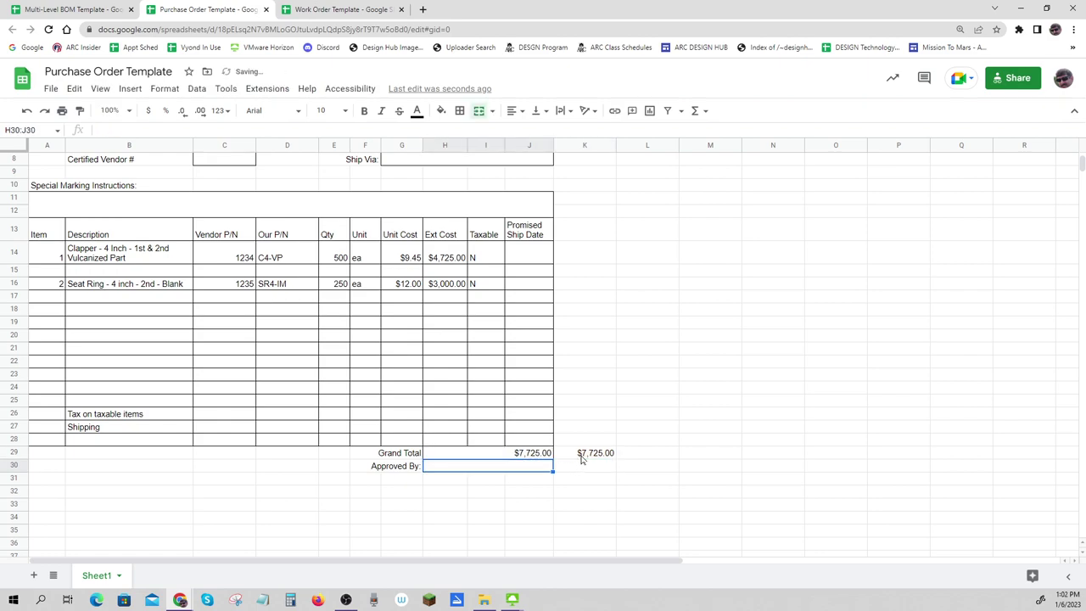
# - Make K29's text white so the helper sum is hidden
pyautogui.click(582, 457)
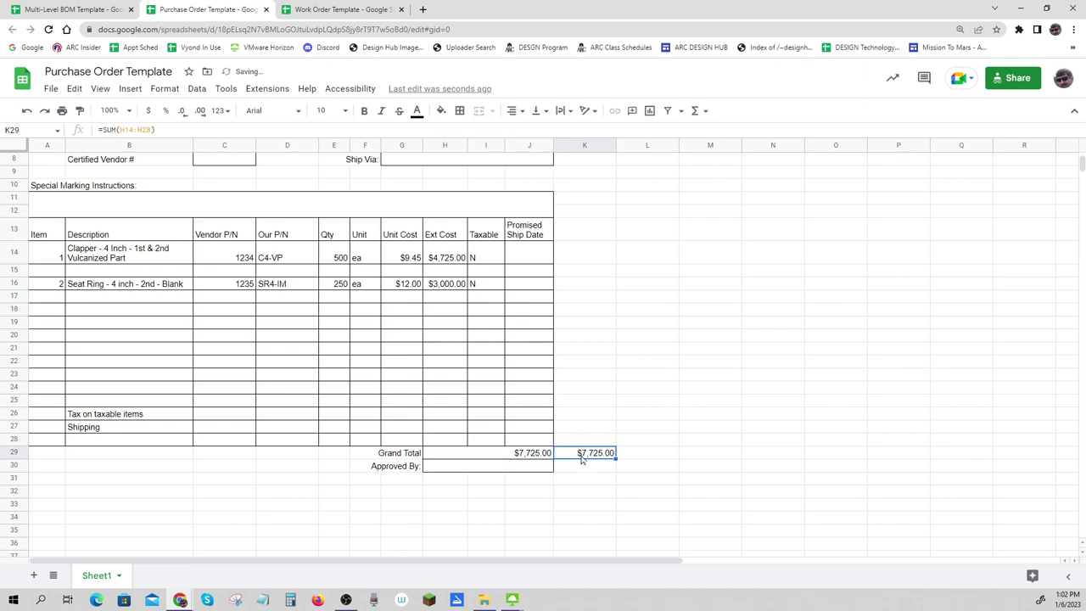
pyautogui.click(420, 115)
pyautogui.click(548, 152)
pyautogui.moveTo(711, 252); pyautogui.dragTo(710, 270)
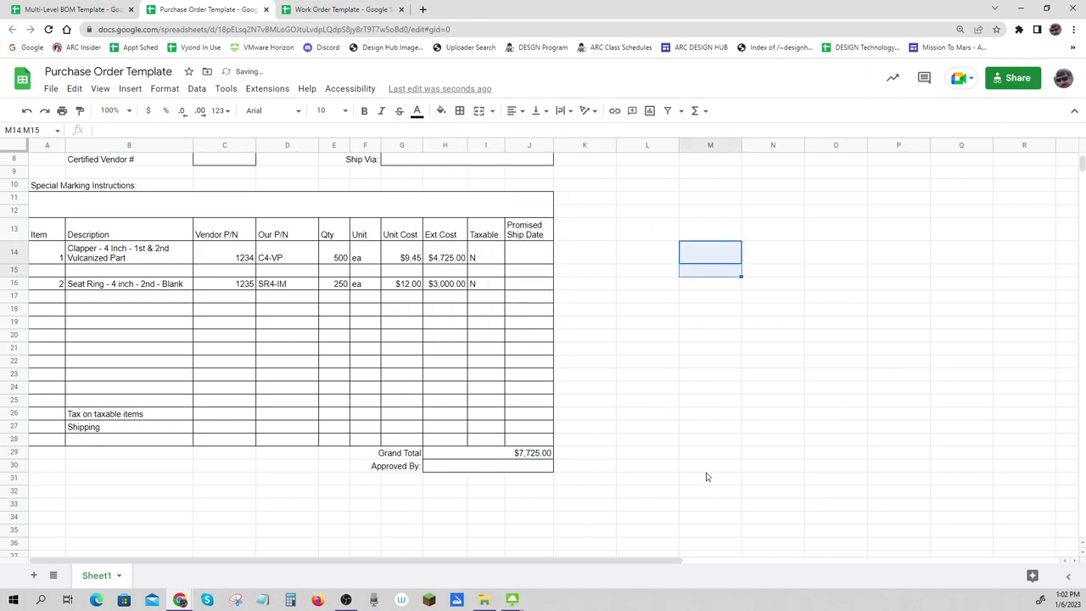
pyautogui.click(524, 467)
pyautogui.scroll(3, 674, 477)
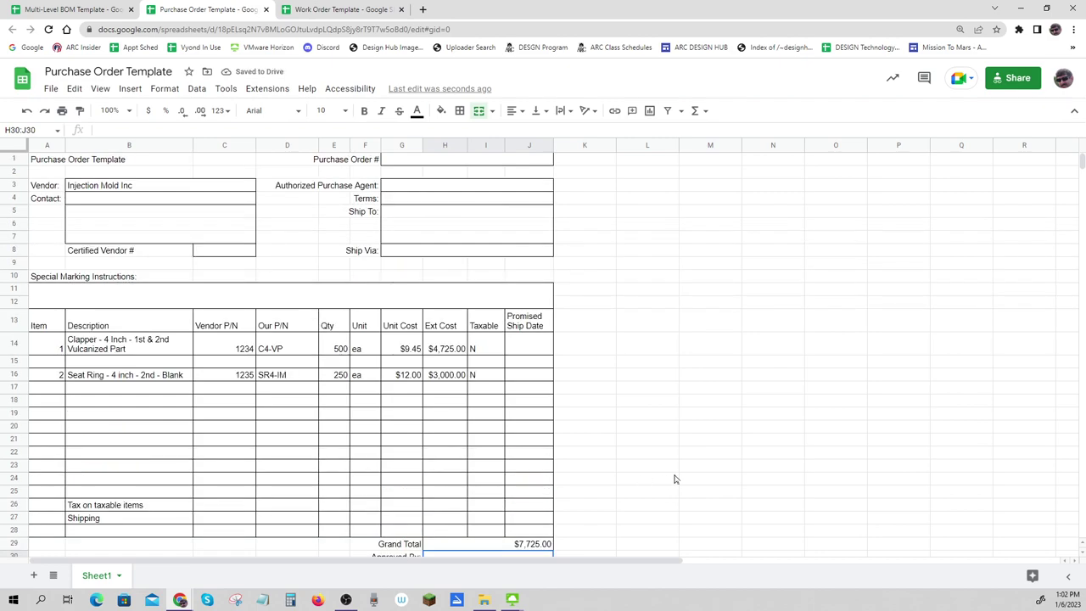
pyautogui.click(85, 10)
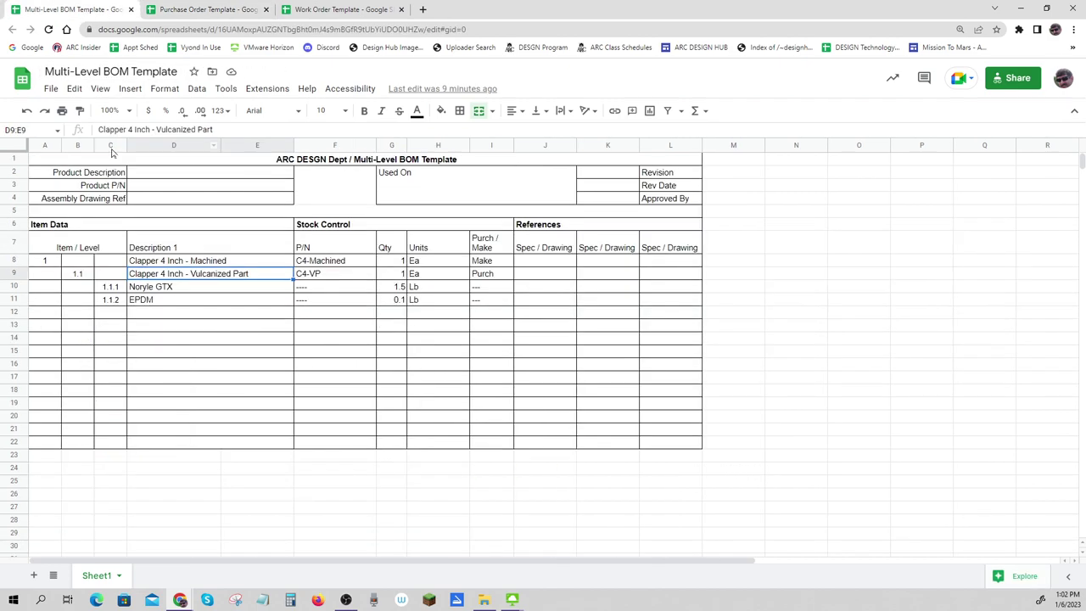
pyautogui.click(155, 301)
pyautogui.click(158, 287)
pyautogui.click(161, 274)
pyautogui.click(173, 263)
pyautogui.click(214, 11)
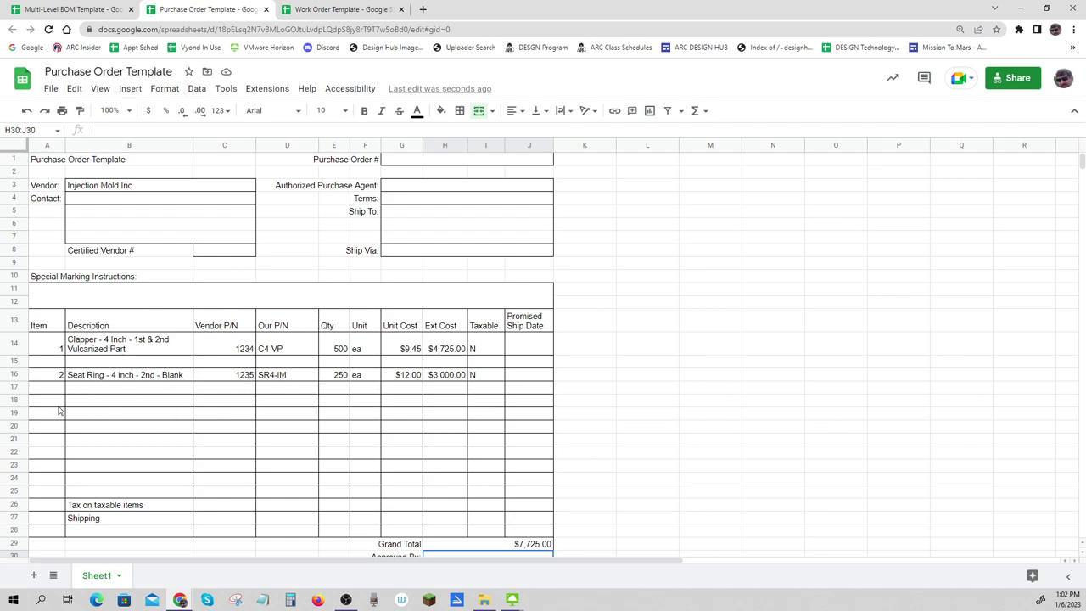
pyautogui.click(117, 188)
pyautogui.click(117, 189)
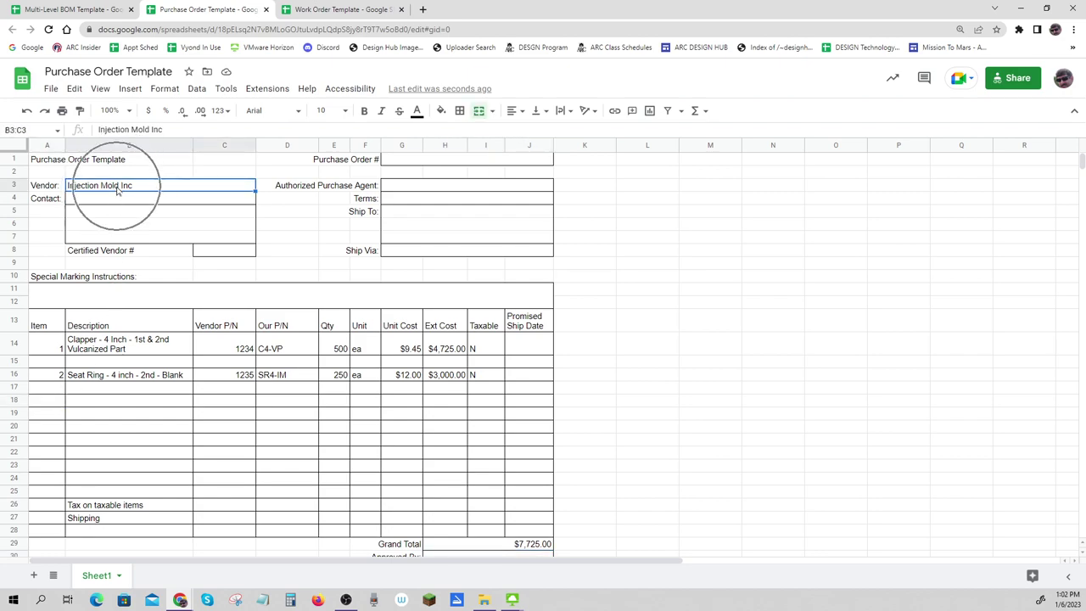
pyautogui.click(117, 190)
pyautogui.click(117, 190)
# - Switch to the Work Order Template and review its blank product, revision, date and quantity fields
pyautogui.click(340, 9)
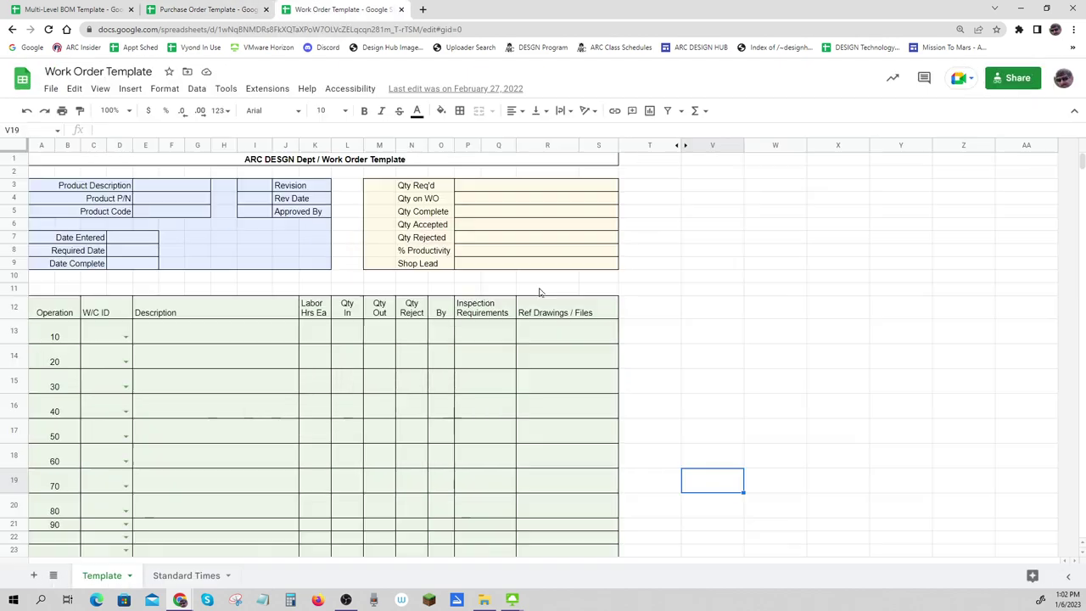
pyautogui.click(758, 280)
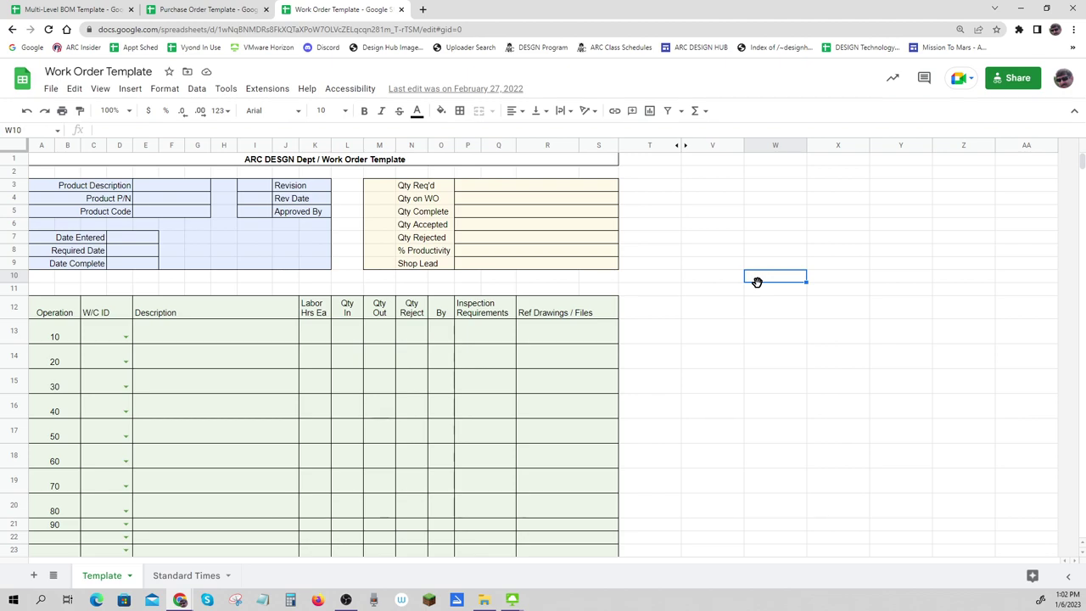
pyautogui.moveTo(72, 191); pyautogui.dragTo(299, 267)
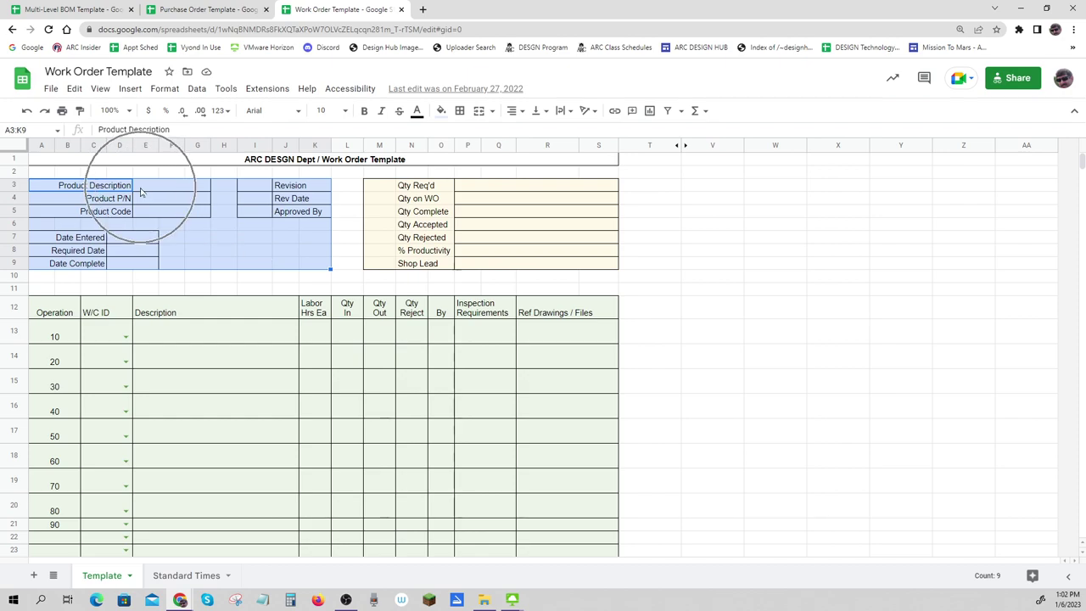
pyautogui.moveTo(128, 239); pyautogui.dragTo(134, 269)
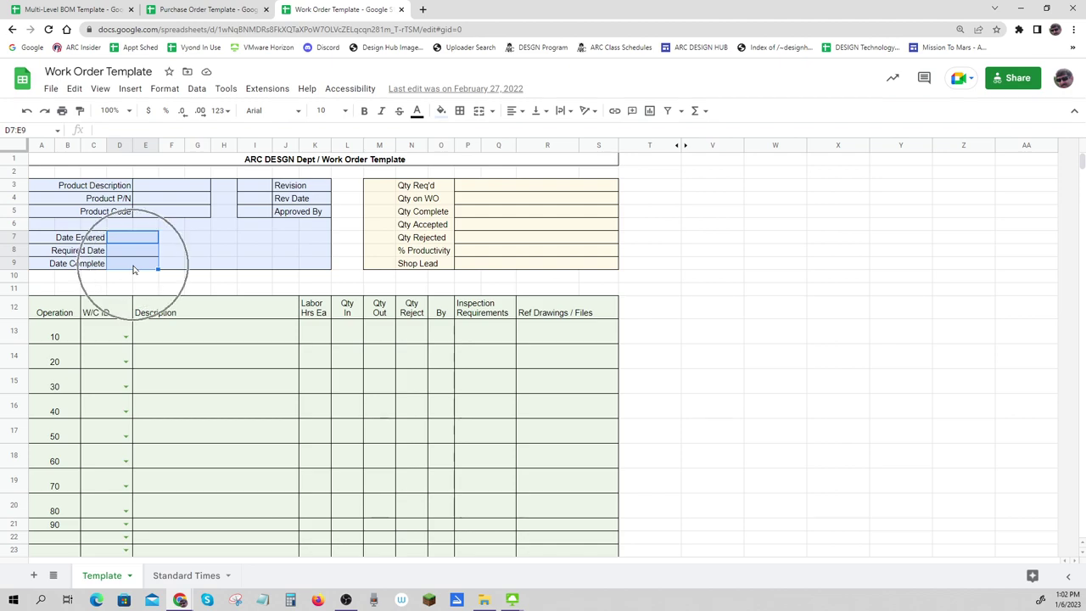
pyautogui.click(264, 192)
pyautogui.moveTo(265, 192); pyautogui.dragTo(279, 212)
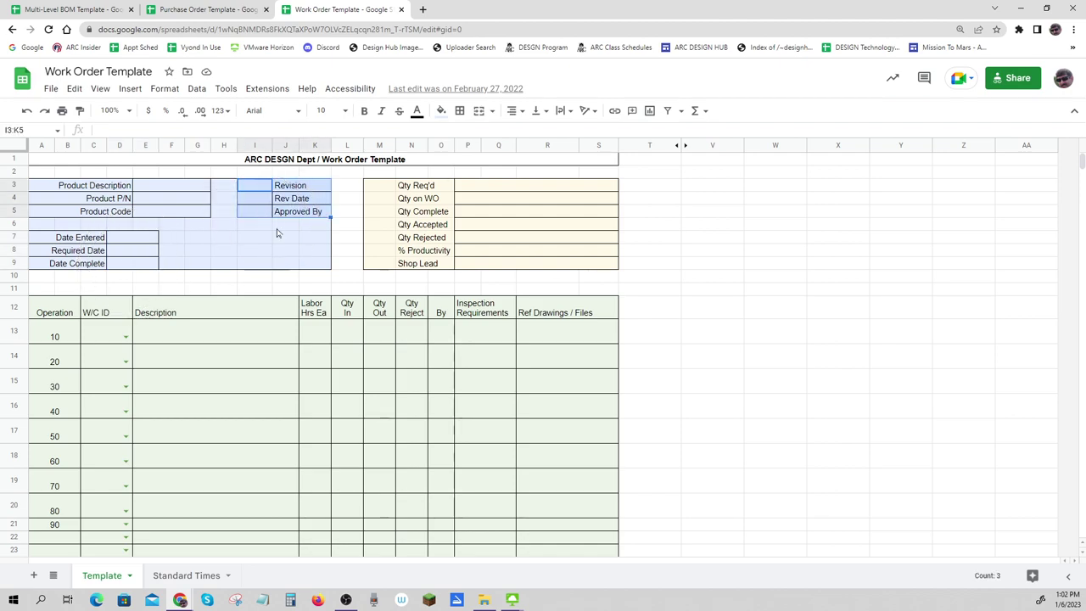
pyautogui.click(699, 293)
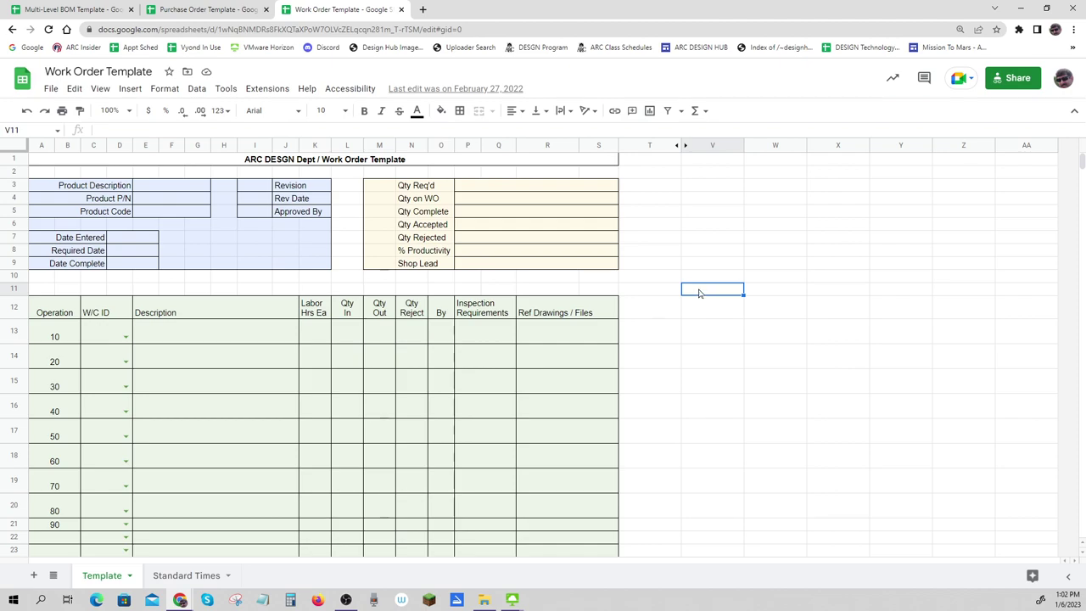
pyautogui.click(482, 191)
pyautogui.moveTo(482, 191); pyautogui.dragTo(488, 270)
pyautogui.click(489, 268)
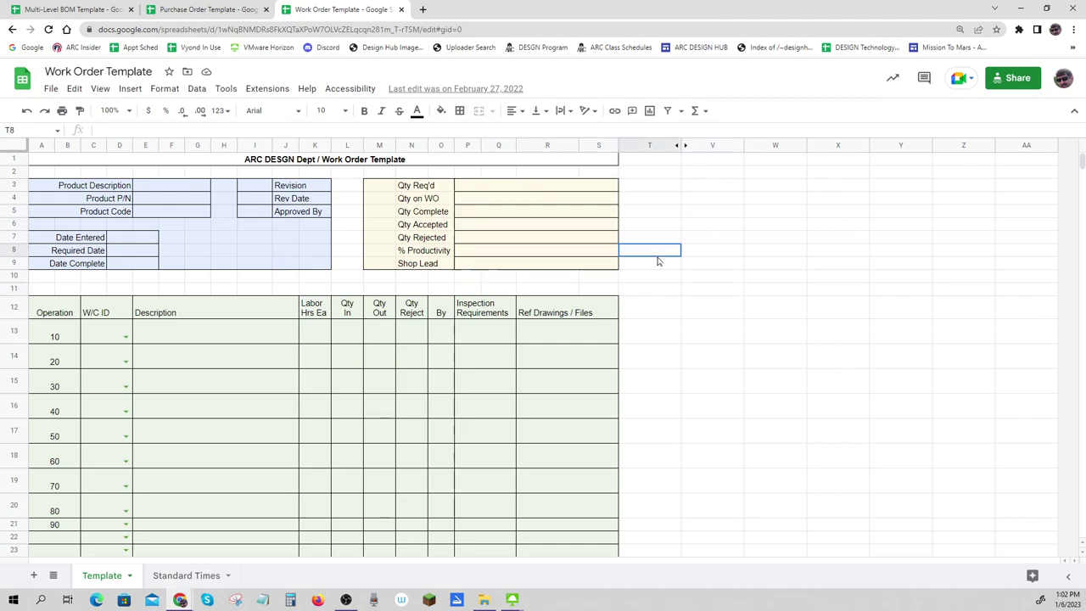
pyautogui.click(501, 191)
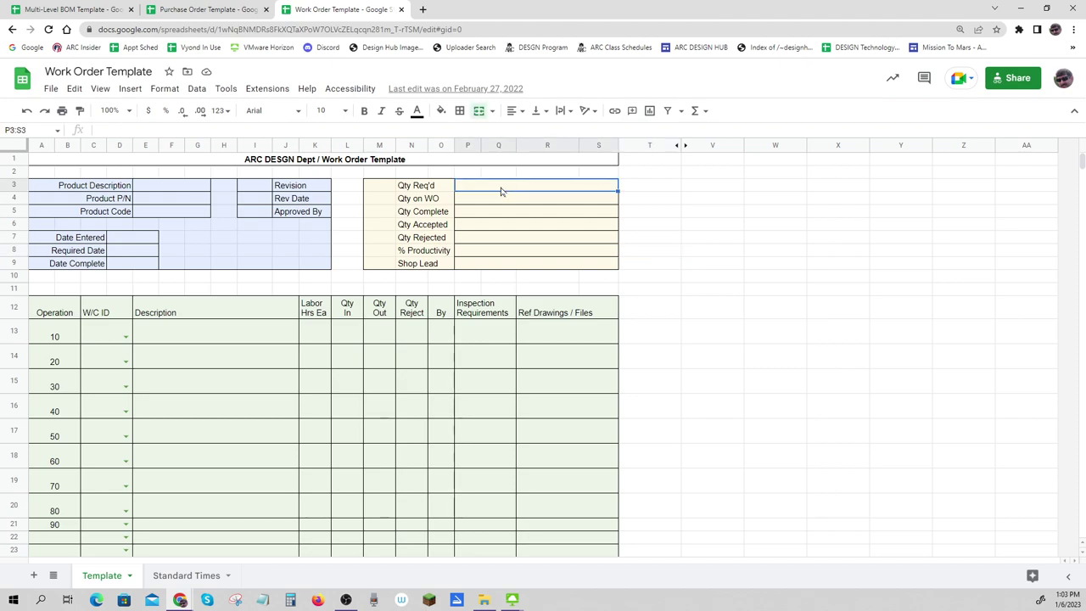
pyautogui.click(501, 203)
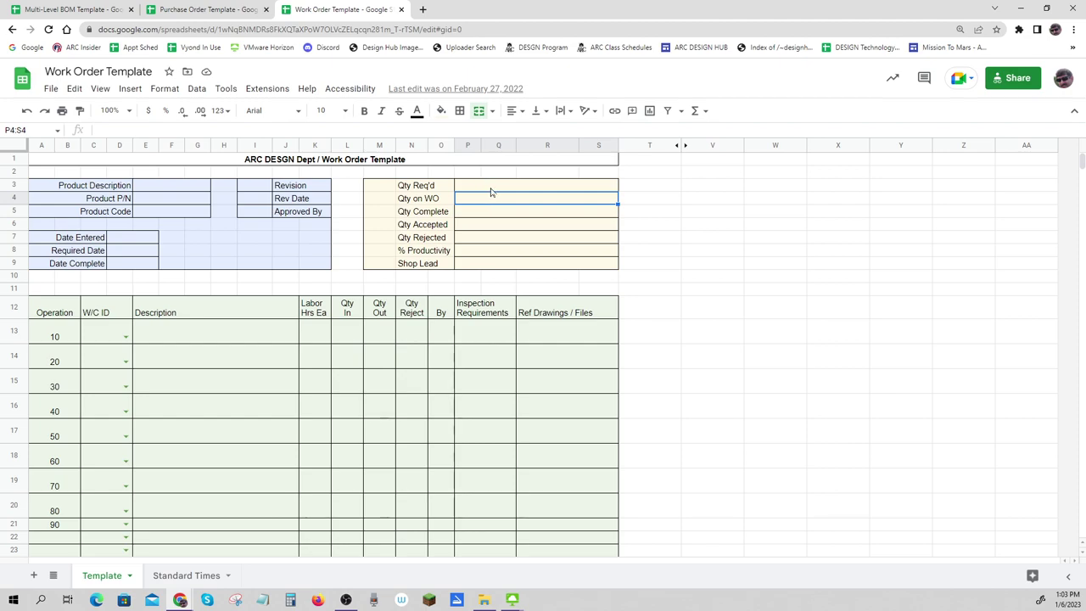
pyautogui.click(490, 192)
pyautogui.click(424, 193)
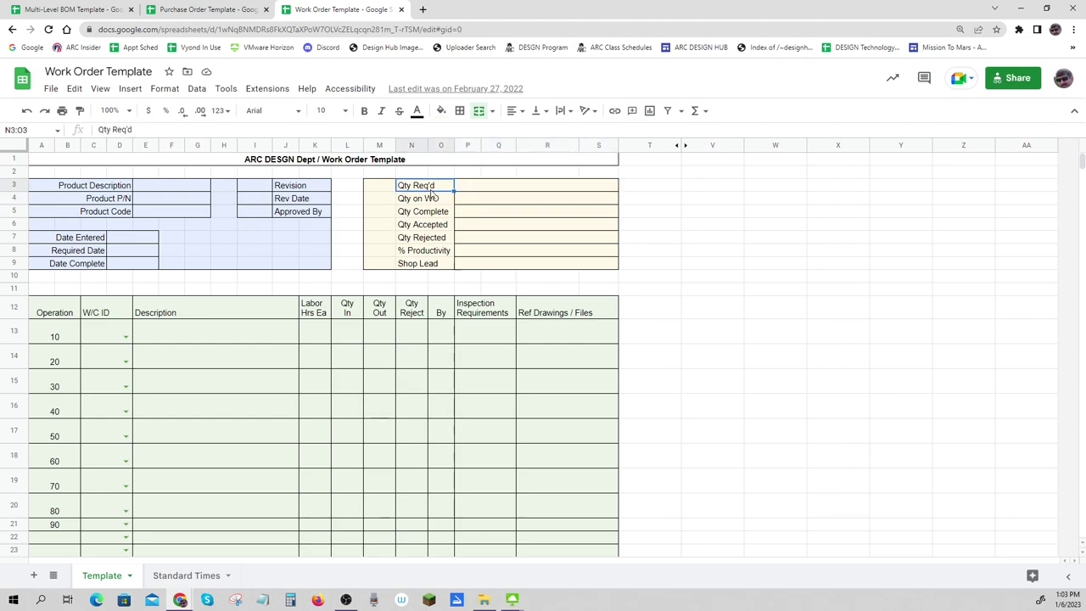
pyautogui.click(474, 204)
pyautogui.click(485, 192)
pyautogui.click(480, 203)
pyautogui.click(483, 188)
pyautogui.click(483, 202)
pyautogui.click(487, 186)
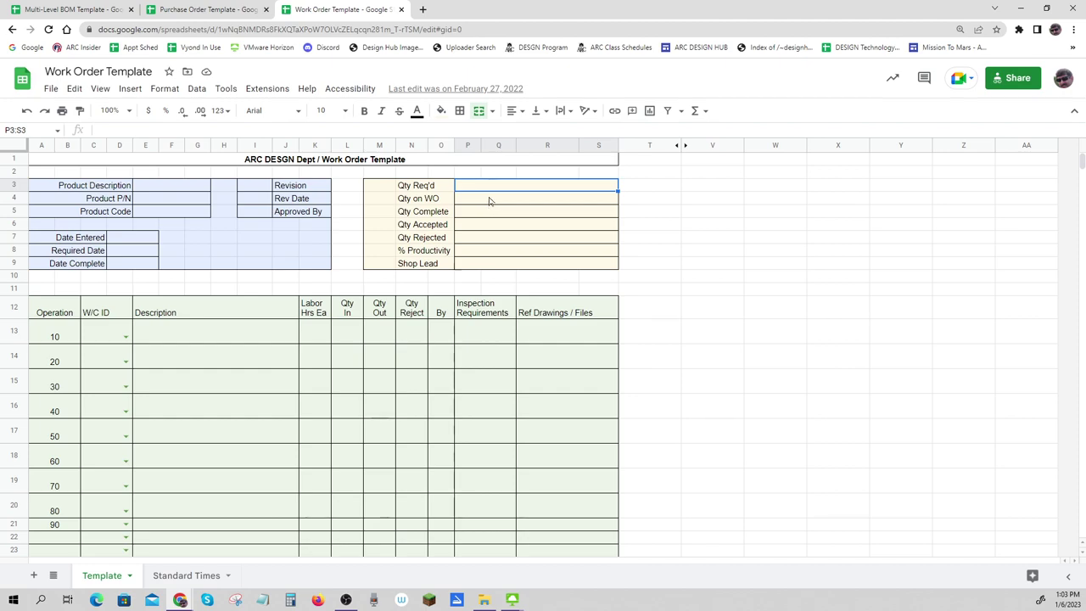
pyautogui.click(490, 203)
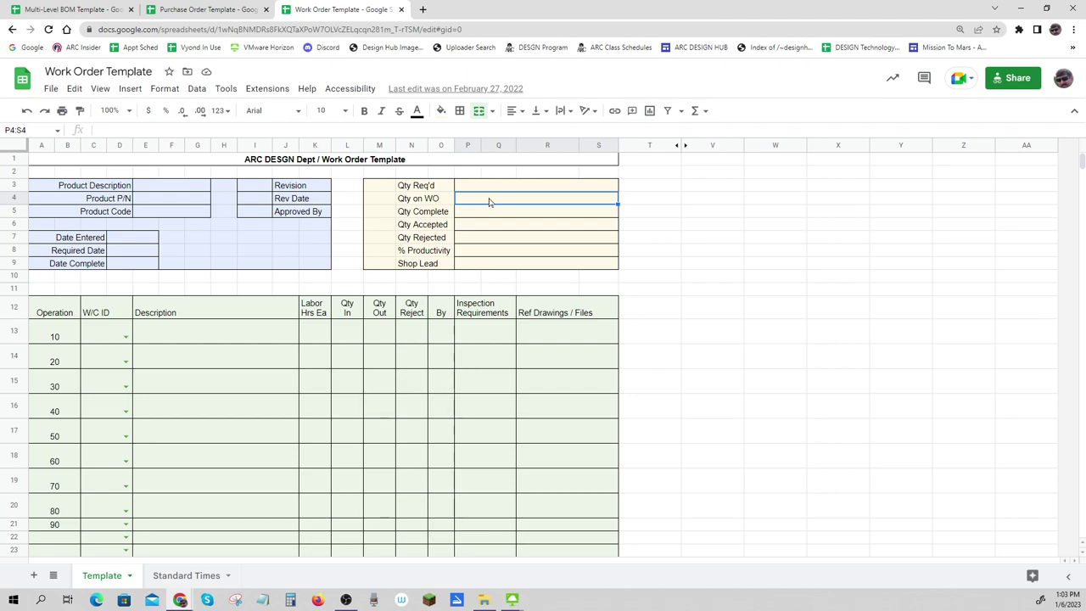
pyautogui.click(490, 188)
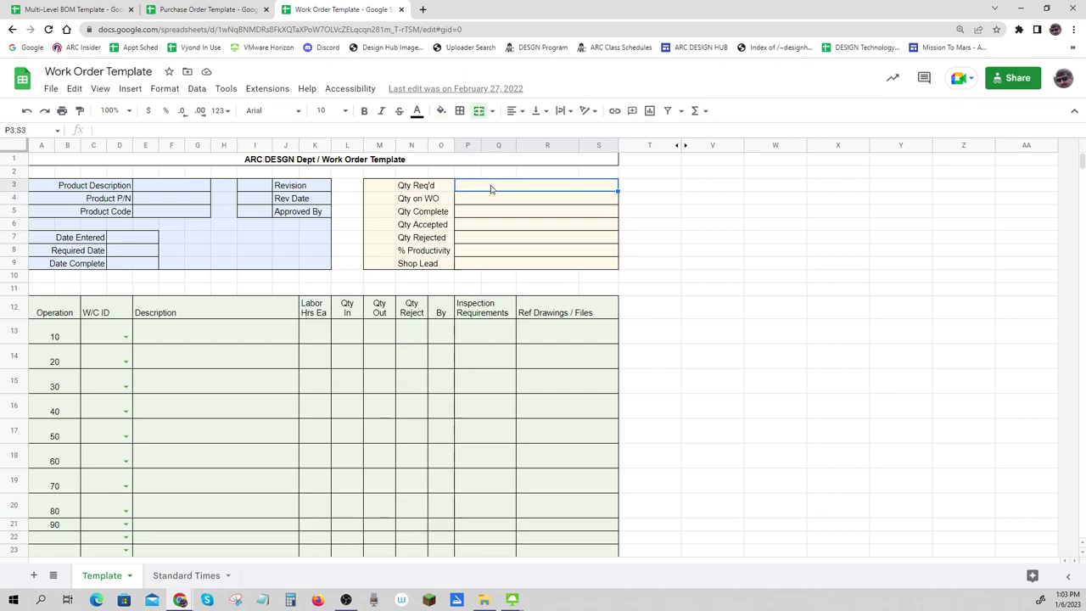
pyautogui.click(490, 189)
pyautogui.click(491, 189)
pyautogui.click(497, 204)
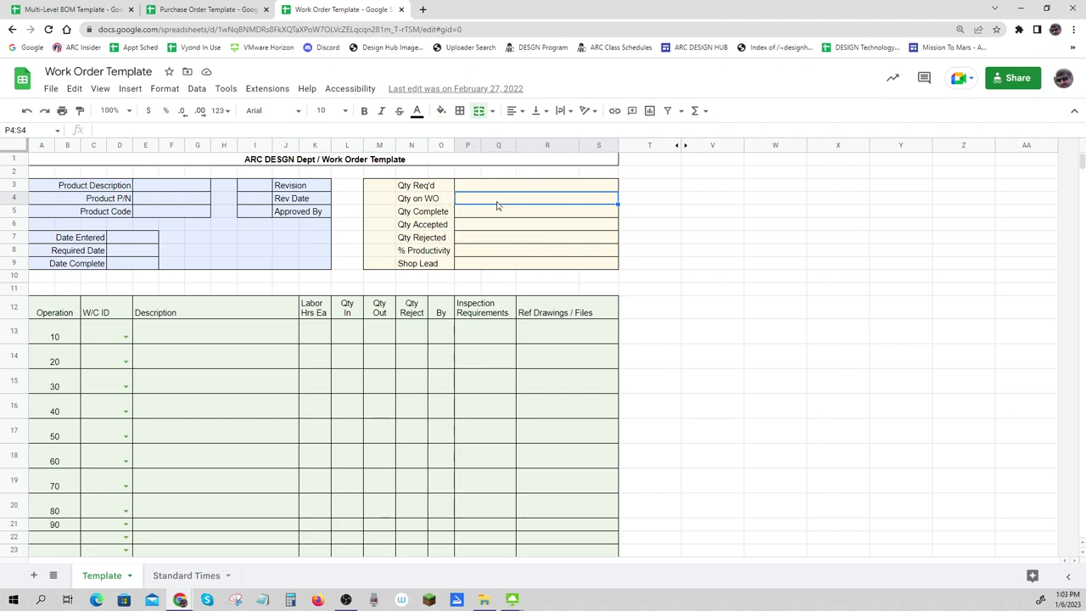
pyautogui.click(497, 205)
pyautogui.click(497, 214)
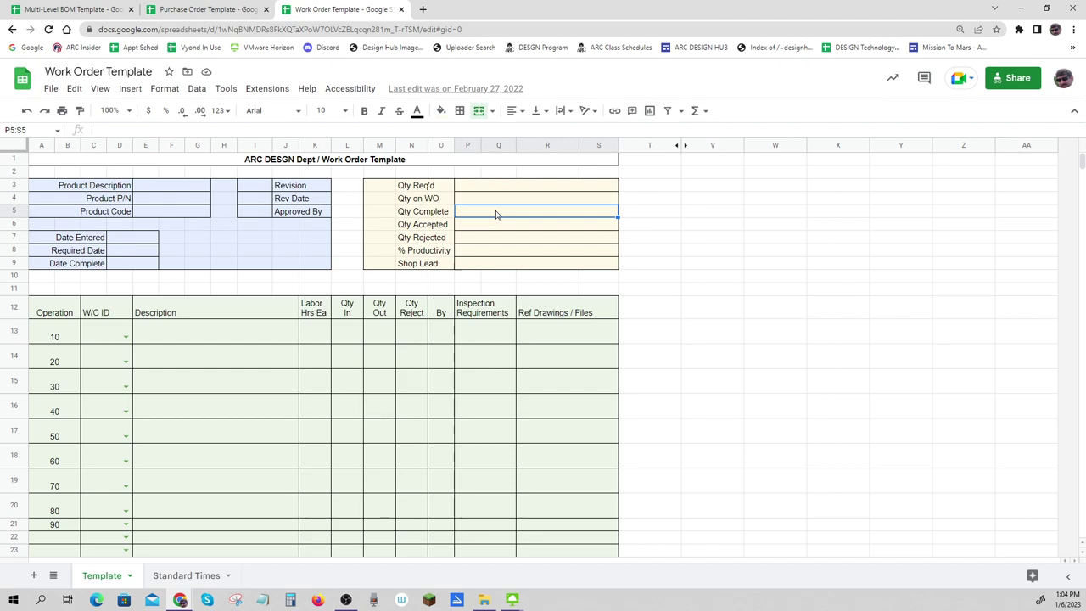
pyautogui.click(497, 212)
pyautogui.click(494, 201)
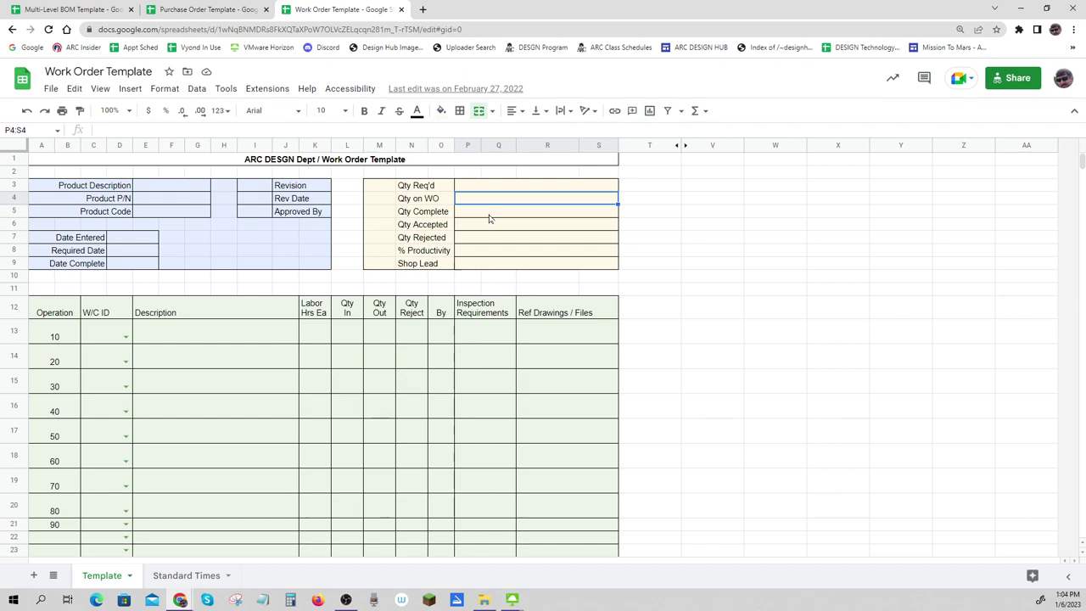
pyautogui.click(489, 218)
pyautogui.click(489, 218)
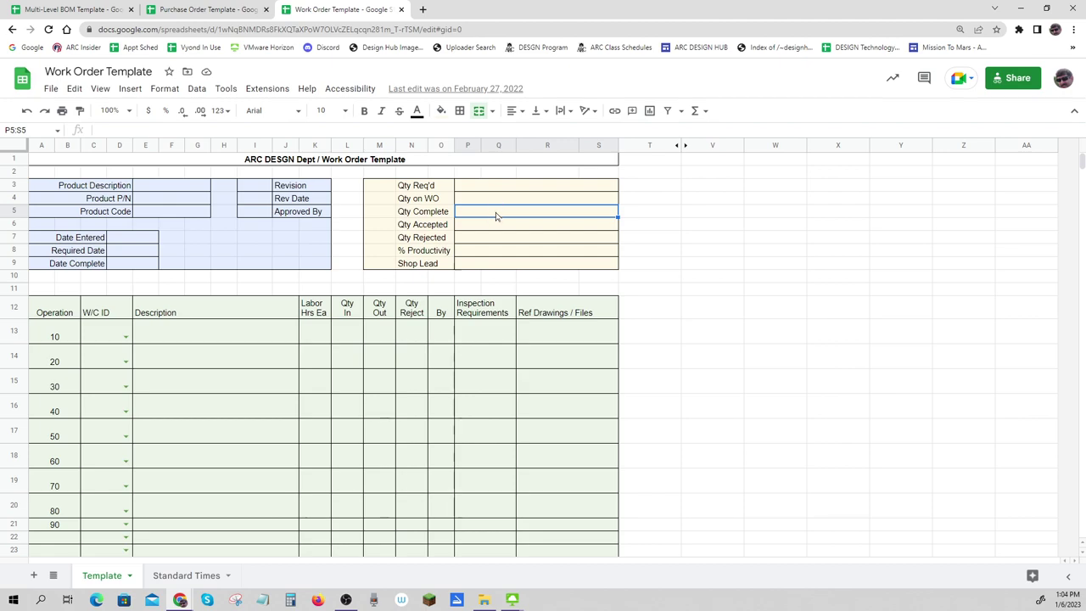
pyautogui.click(496, 218)
pyautogui.click(493, 228)
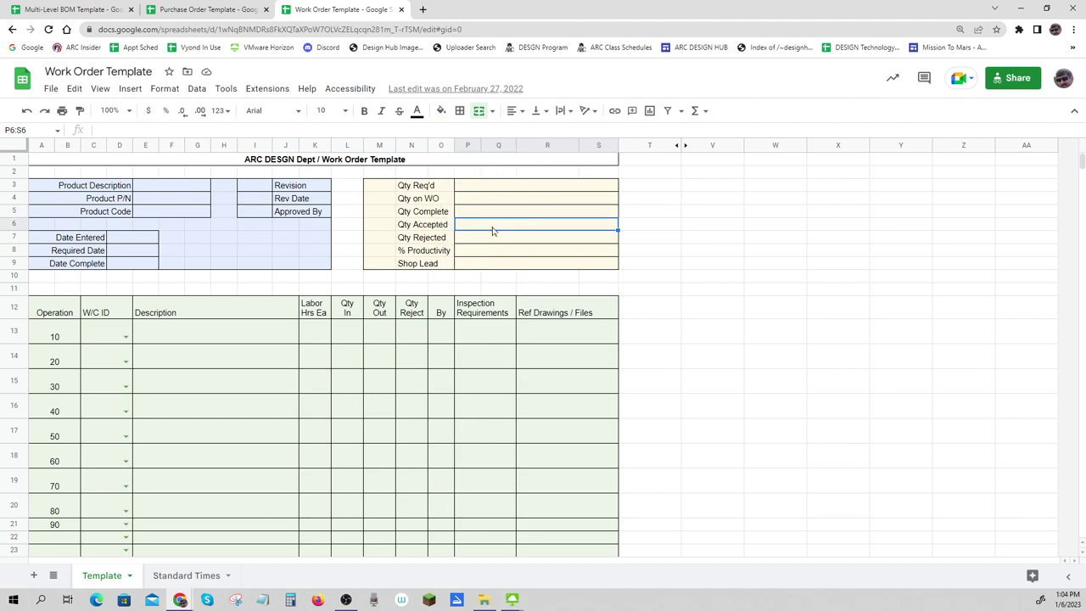
pyautogui.click(432, 239)
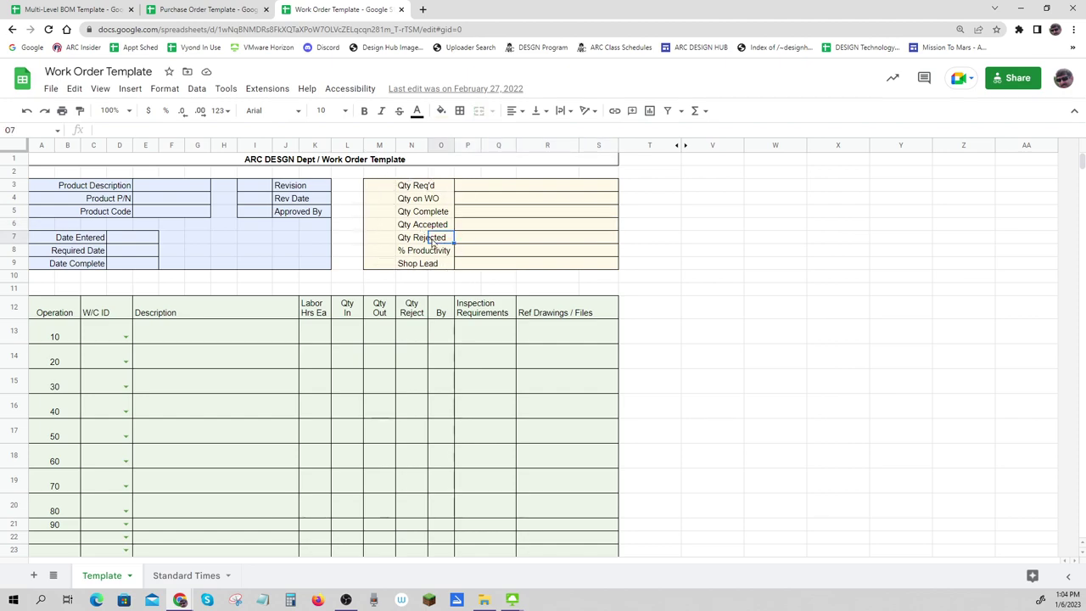
pyautogui.click(466, 229)
pyautogui.click(469, 239)
pyautogui.click(473, 225)
pyautogui.click(472, 238)
pyautogui.click(473, 226)
pyautogui.click(474, 237)
pyautogui.moveTo(475, 212); pyautogui.dragTo(476, 242)
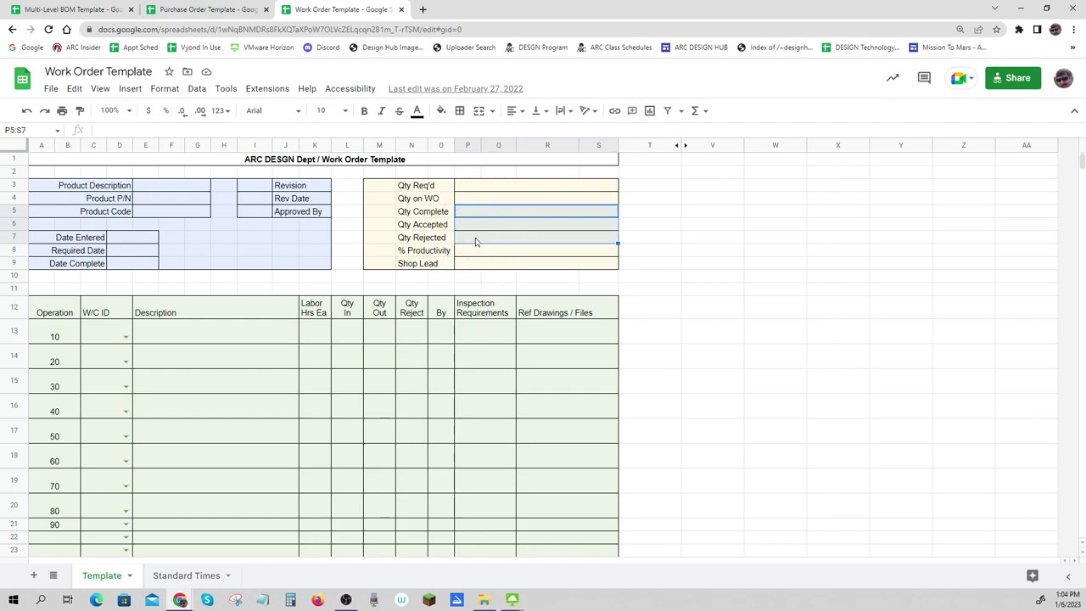
pyautogui.click(475, 252)
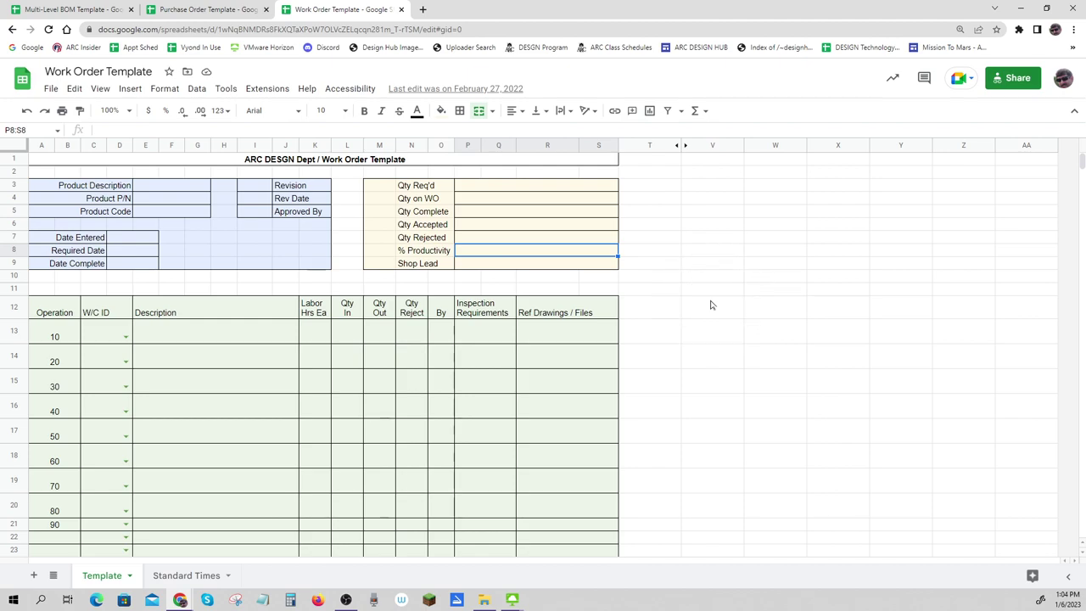
pyautogui.click(481, 267)
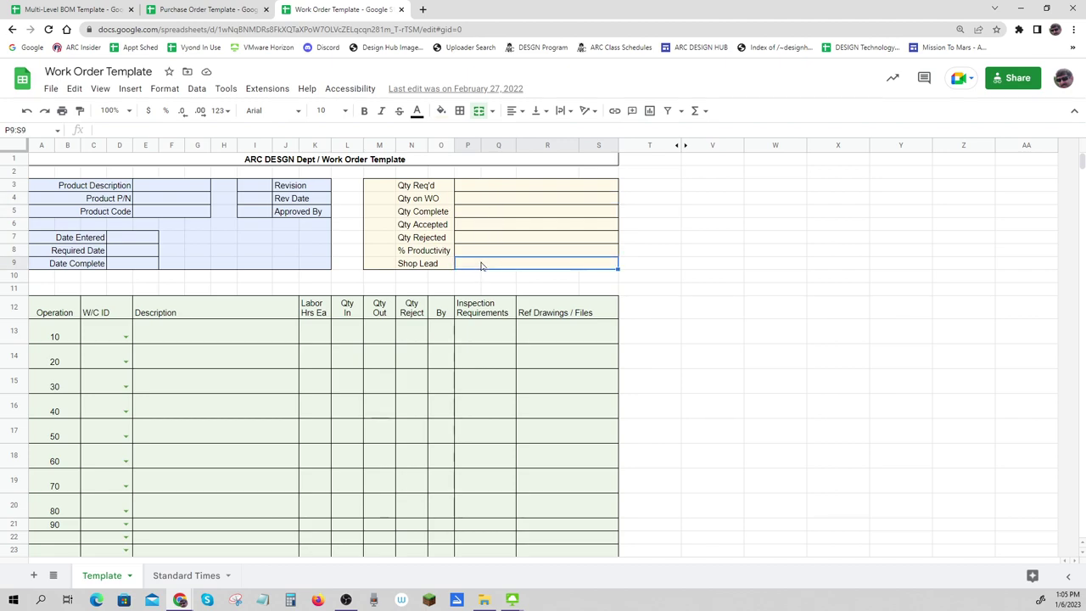
pyautogui.moveTo(481, 266); pyautogui.dragTo(487, 190)
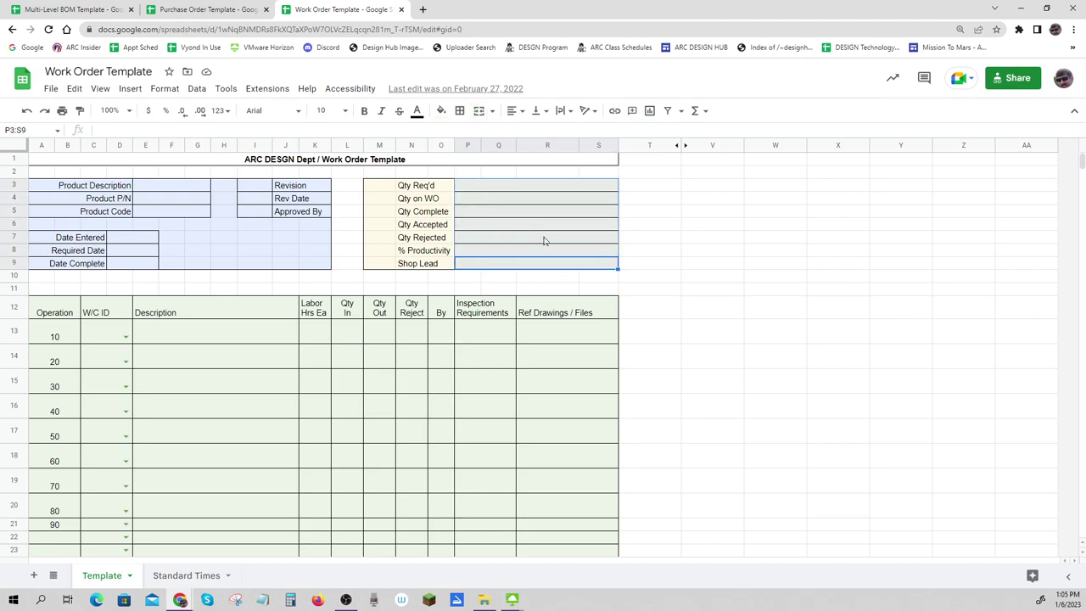
pyautogui.click(648, 314)
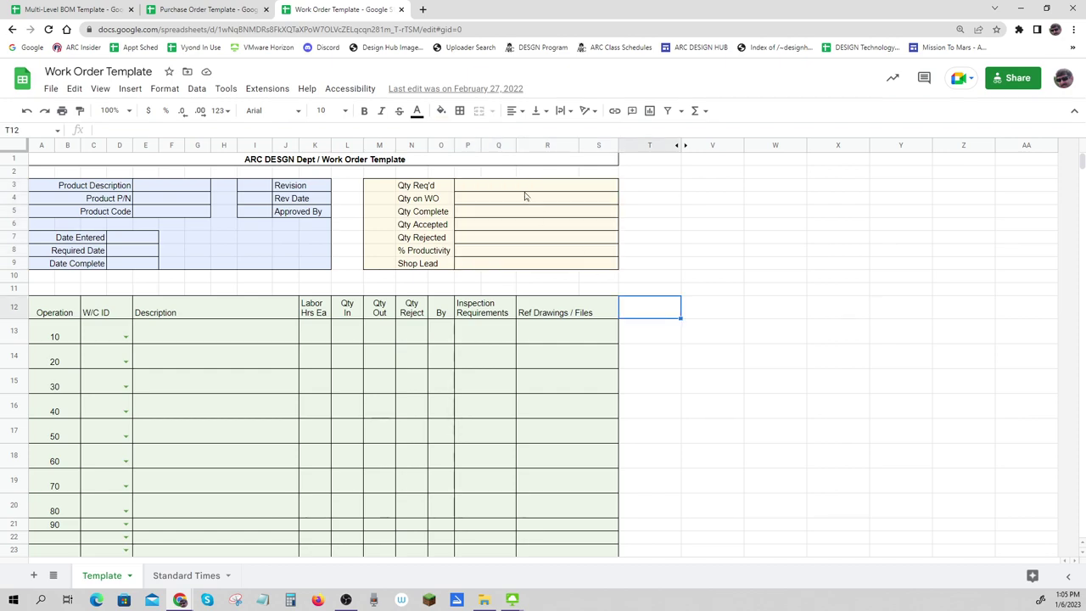
pyautogui.moveTo(526, 188); pyautogui.dragTo(526, 264)
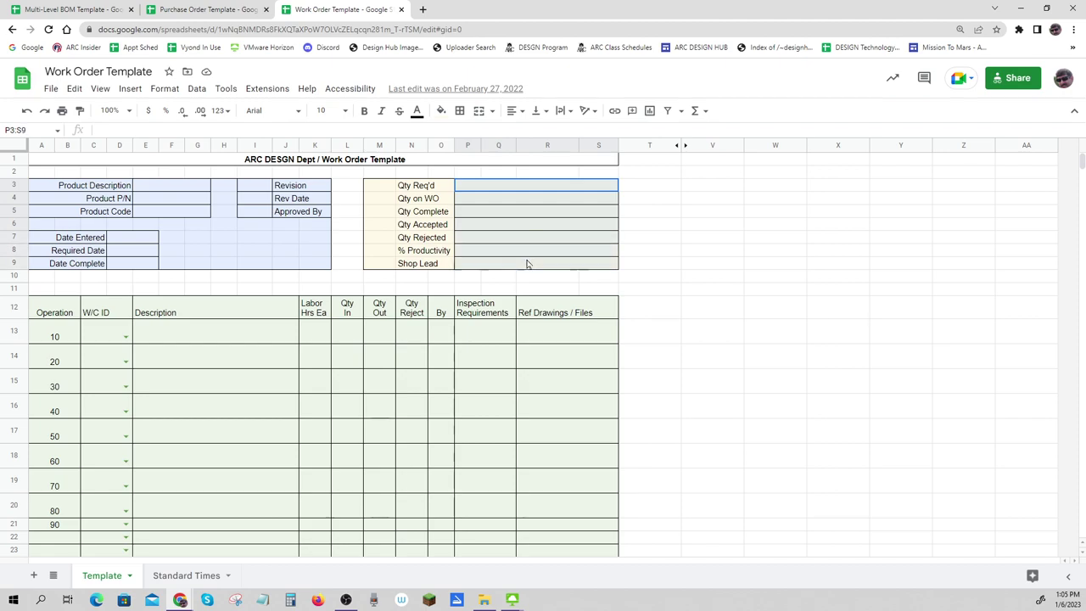
pyautogui.click(678, 277)
pyautogui.moveTo(470, 189); pyautogui.dragTo(477, 268)
pyautogui.moveTo(62, 187); pyautogui.dragTo(514, 266)
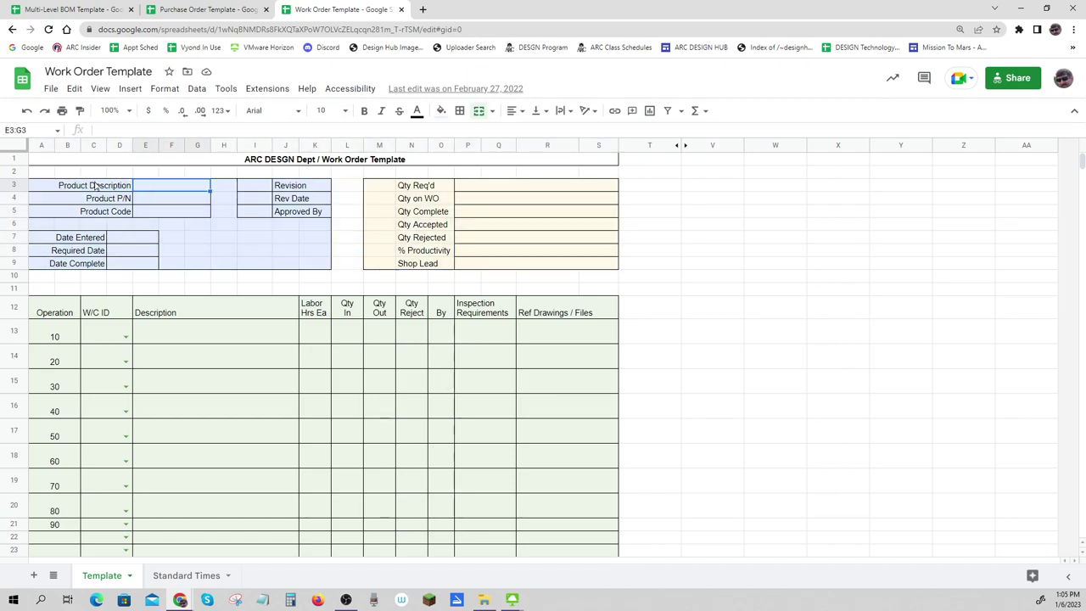
pyautogui.moveTo(95, 186); pyautogui.dragTo(317, 267)
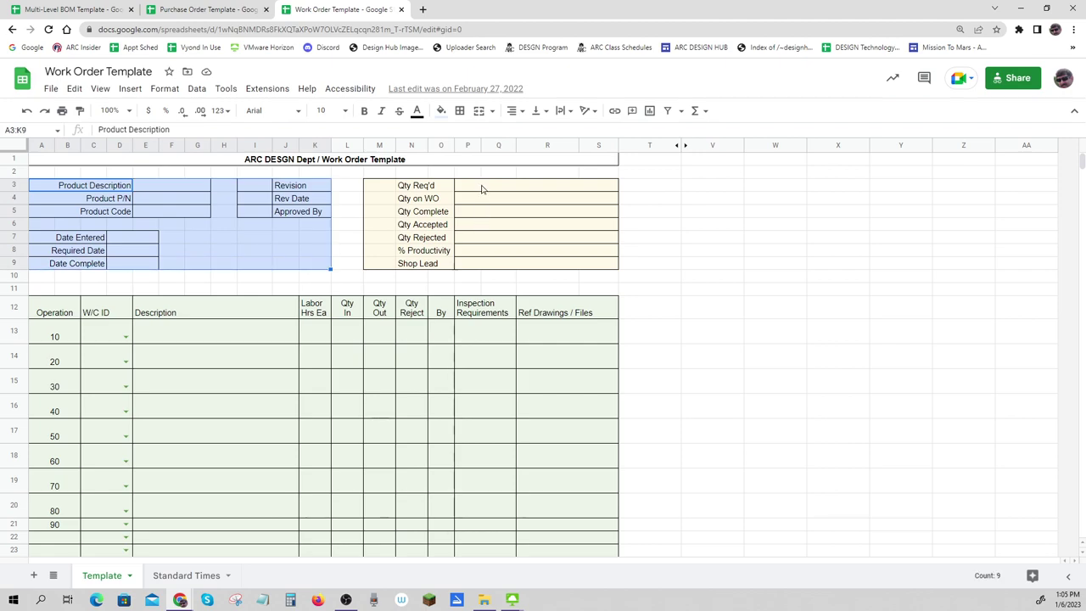
pyautogui.moveTo(481, 188); pyautogui.dragTo(483, 266)
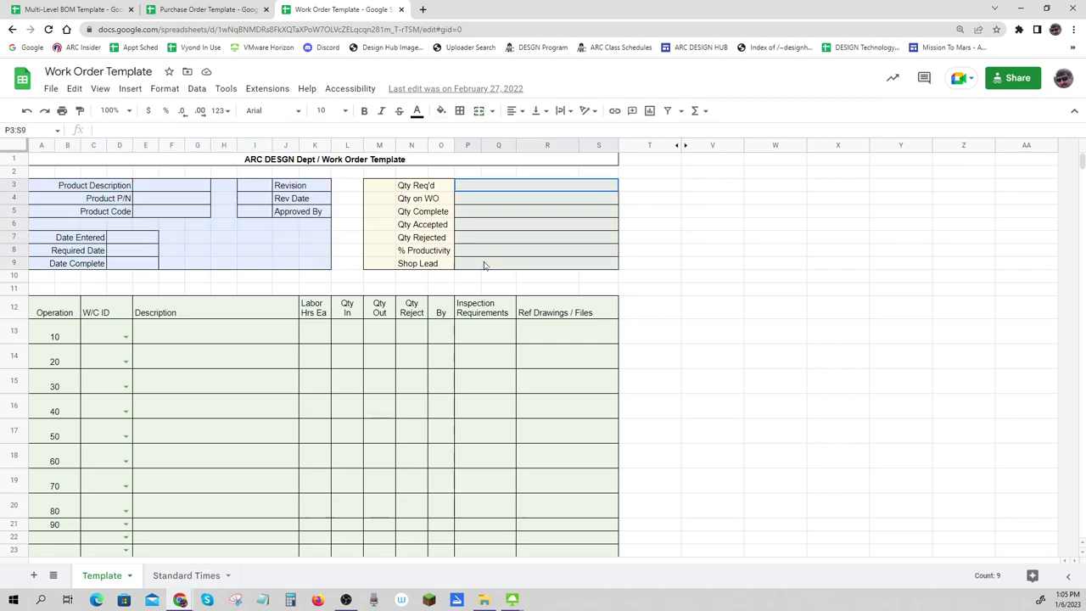
# - Give operation 10 W/C ID 'Pull Stock' and the description 'Get C4-IM'
pyautogui.click(742, 292)
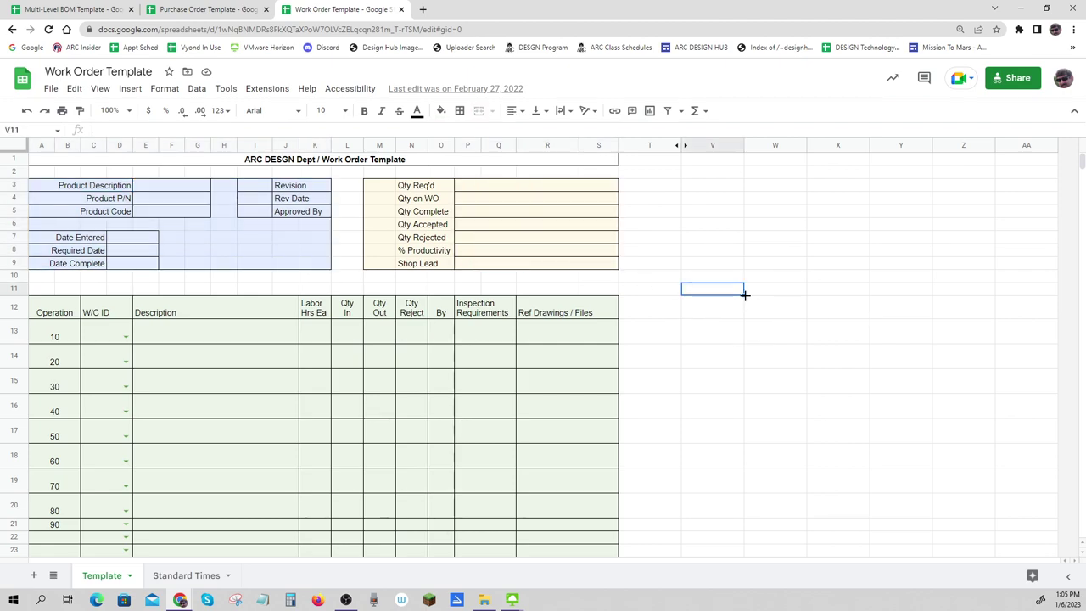
pyautogui.click(126, 337)
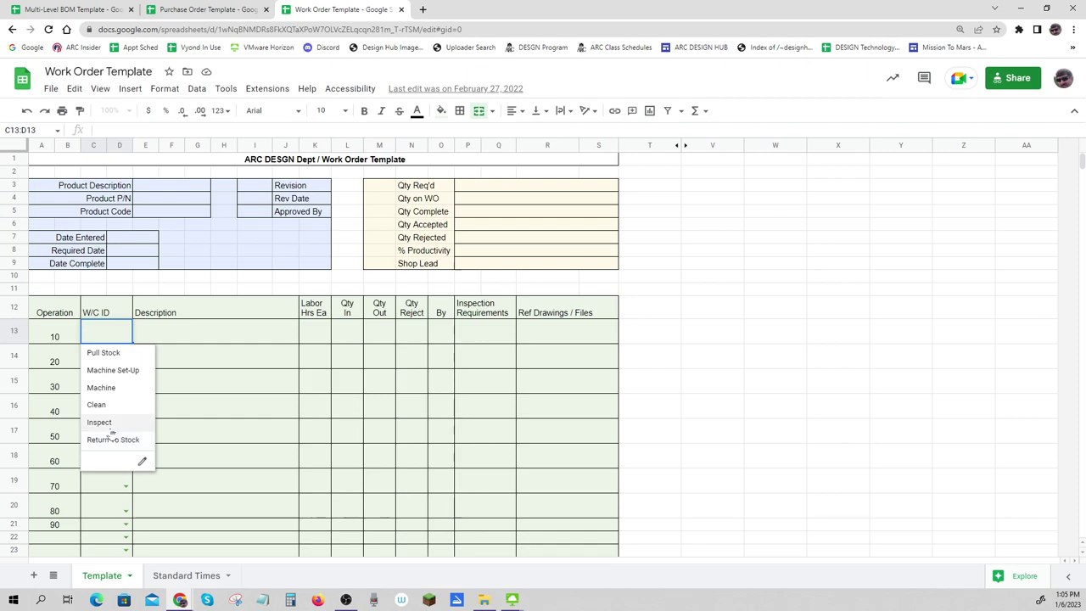
pyautogui.click(102, 353)
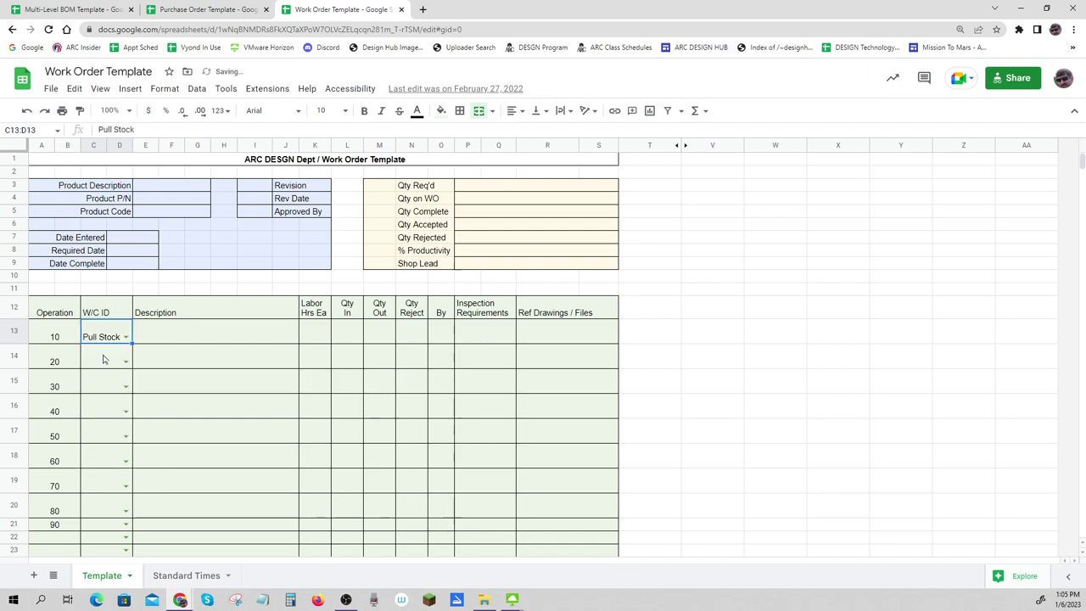
pyautogui.click(163, 334)
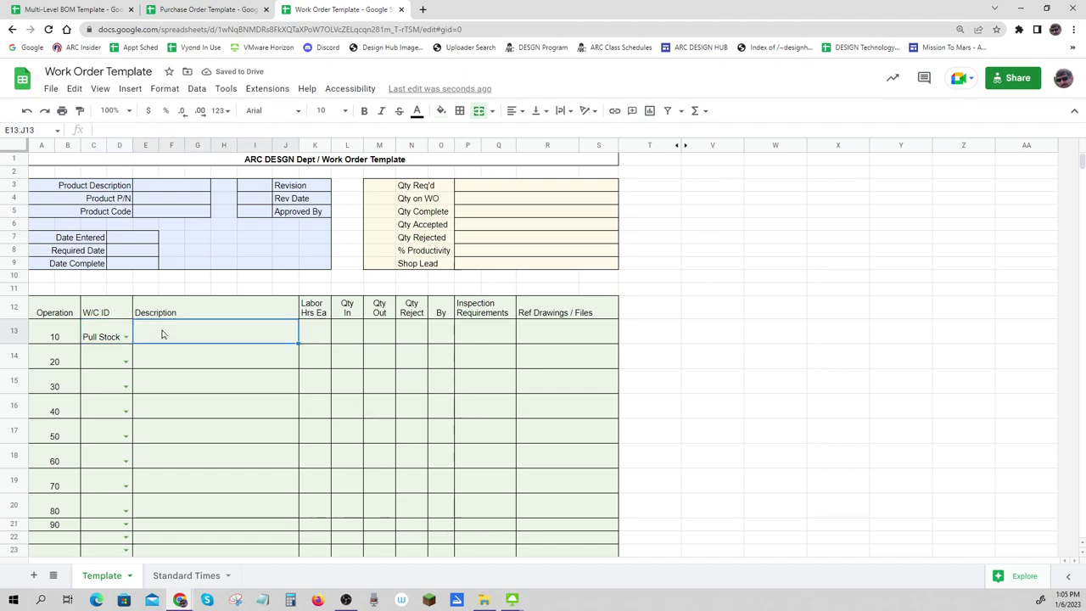
pyautogui.write('Get ')
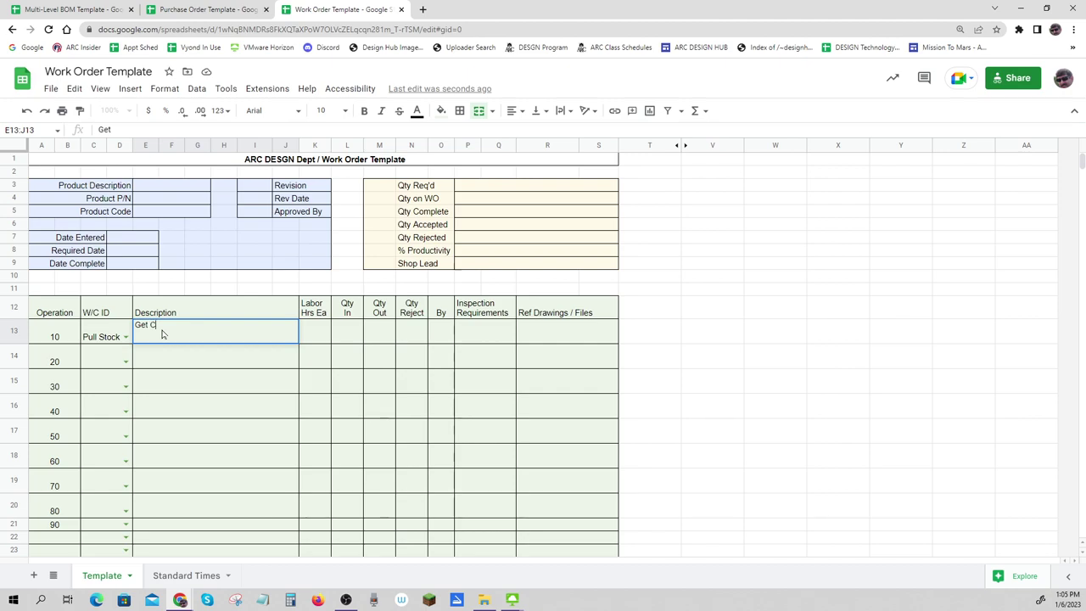
pyautogui.write('CV')
pyautogui.press('BackSpace')
pyautogui.press('Return')
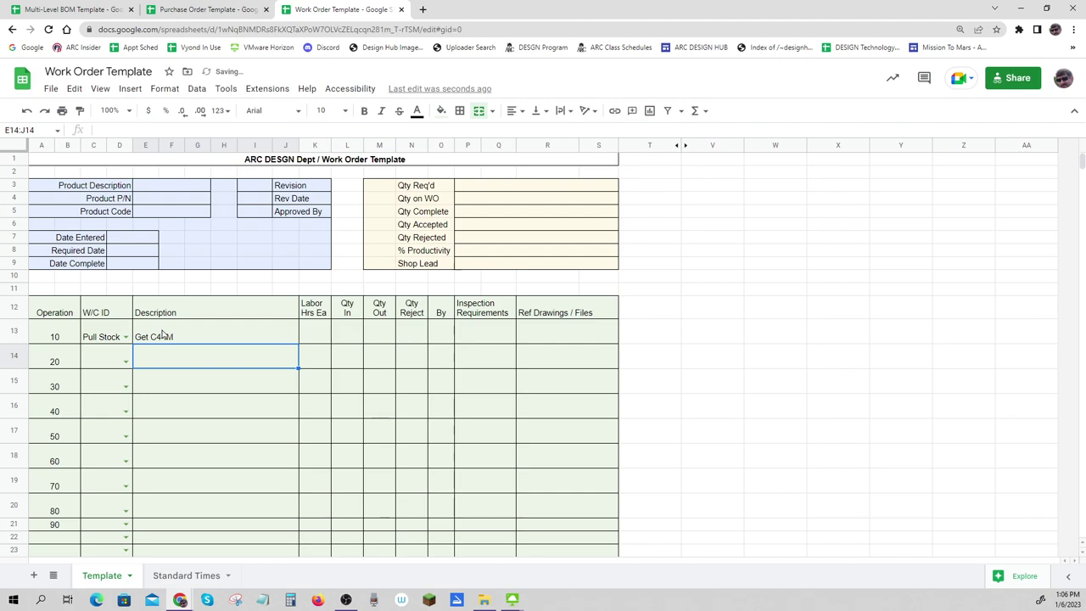
pyautogui.click(316, 334)
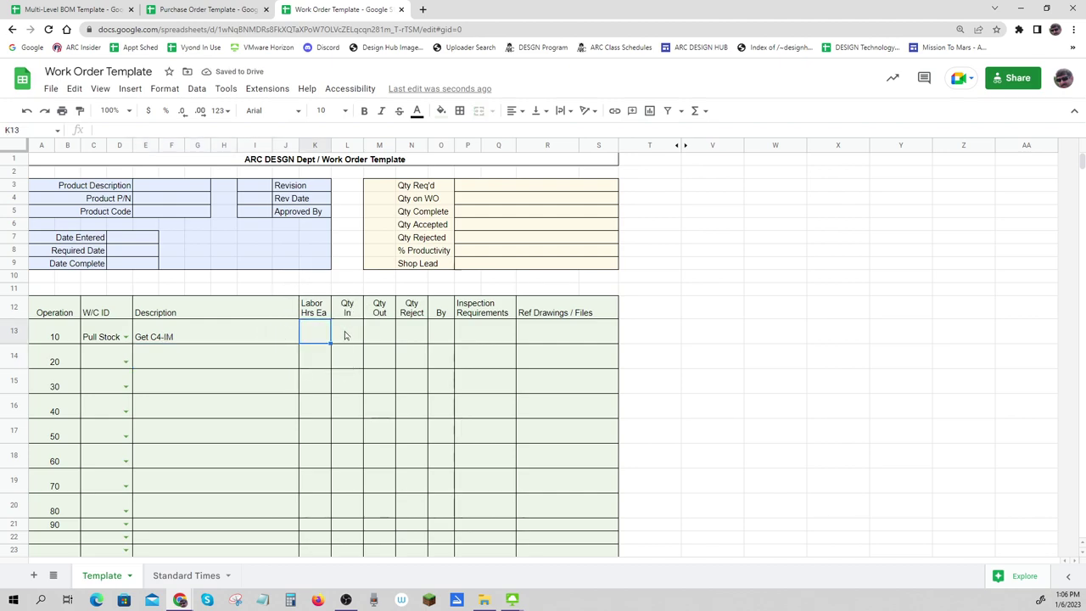
pyautogui.moveTo(346, 335); pyautogui.dragTo(385, 449)
pyautogui.click(347, 334)
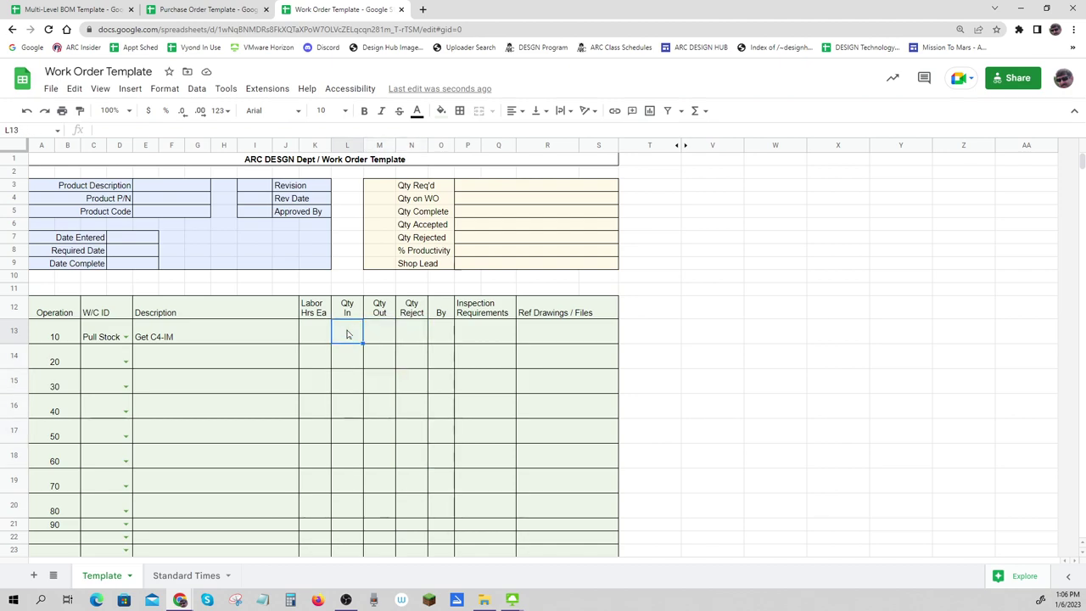
pyautogui.moveTo(347, 334); pyautogui.dragTo(422, 441)
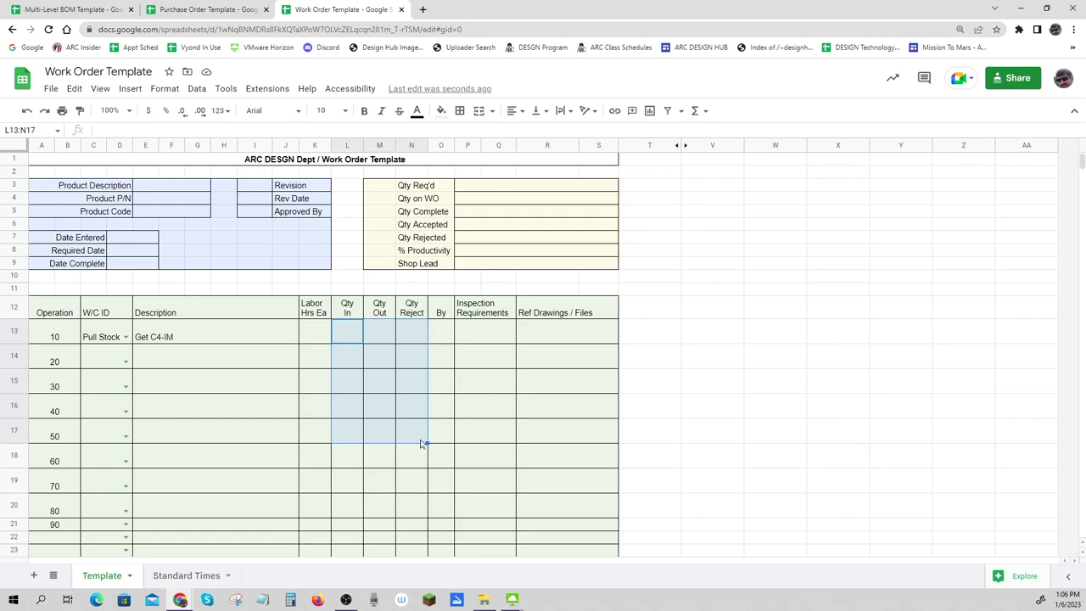
pyautogui.moveTo(354, 338)
pyautogui.mouseDown()
pyautogui.moveTo(402, 339)
pyautogui.moveTo(356, 337)
pyautogui.mouseUp()
pyautogui.click(374, 337)
pyautogui.click(410, 335)
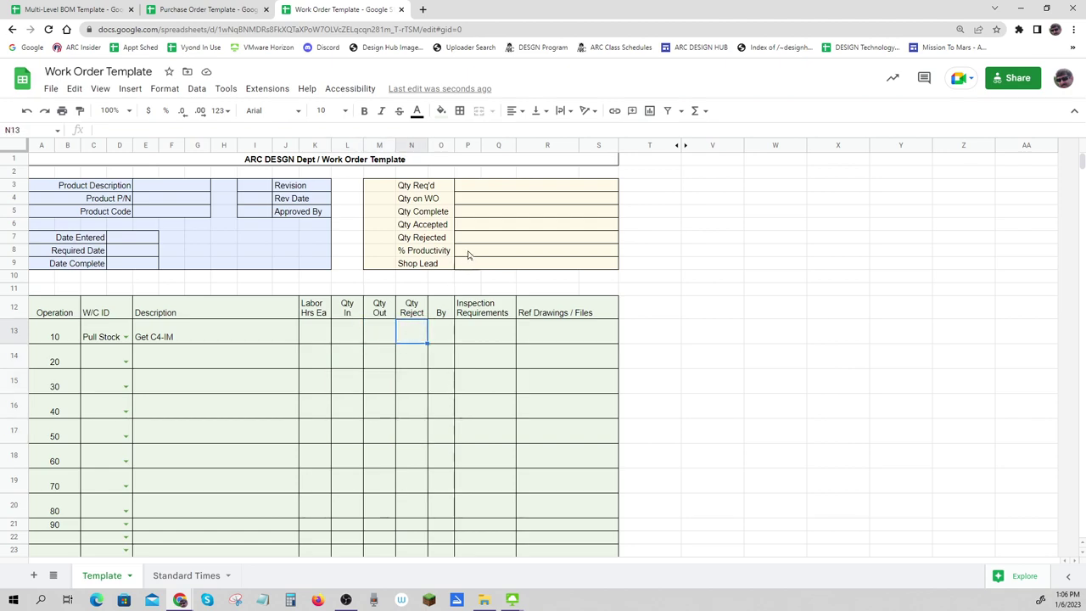
pyautogui.moveTo(467, 224)
pyautogui.mouseDown()
pyautogui.moveTo(467, 249)
pyautogui.moveTo(468, 238)
pyautogui.mouseUp()
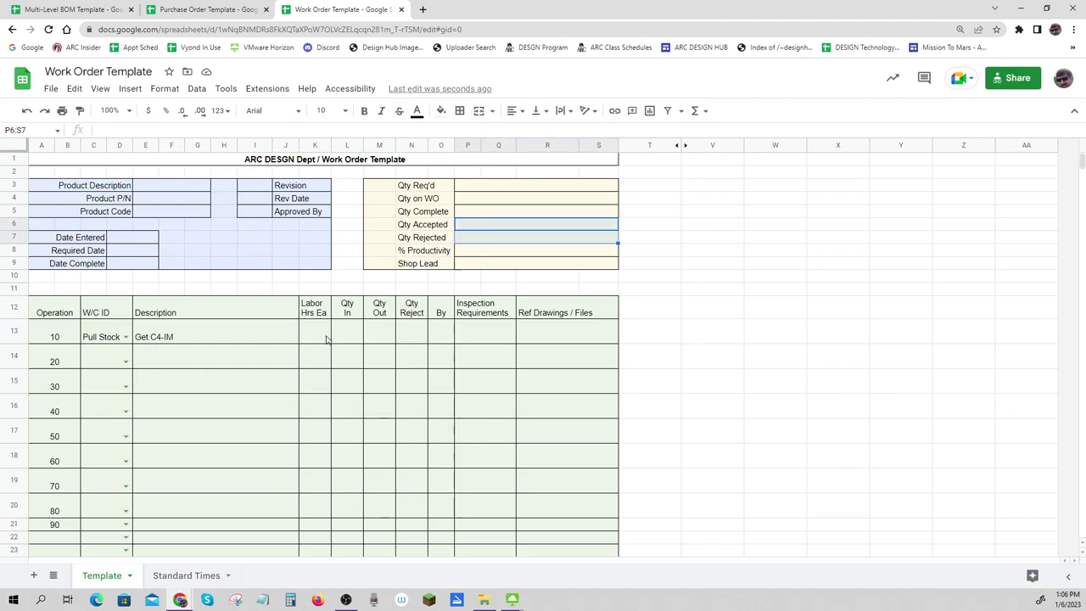
pyautogui.moveTo(347, 337); pyautogui.dragTo(409, 434)
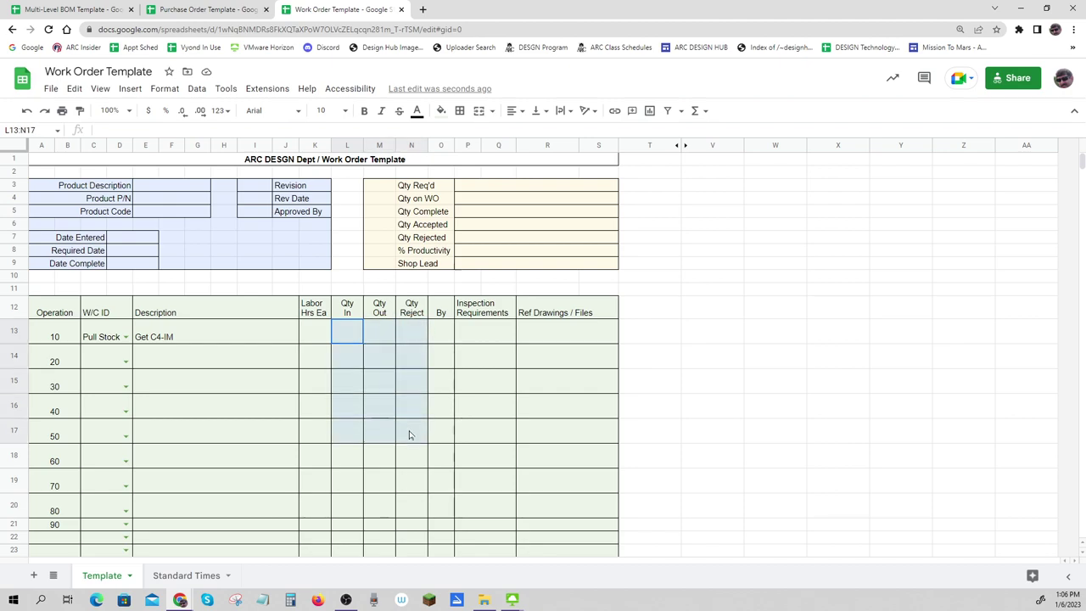
pyautogui.click(351, 337)
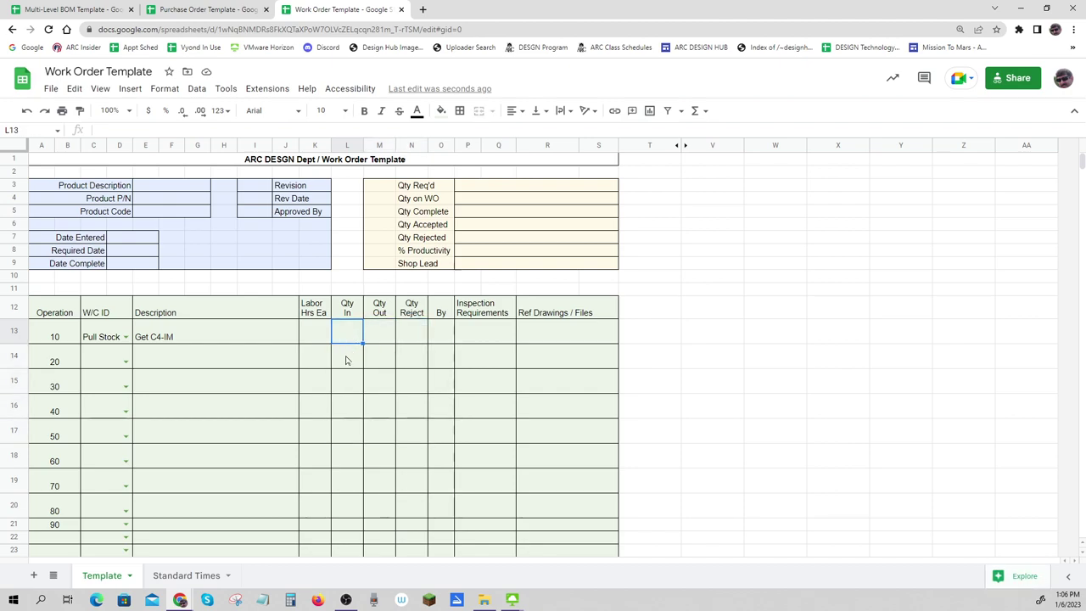
pyautogui.moveTo(347, 360); pyautogui.dragTo(416, 357)
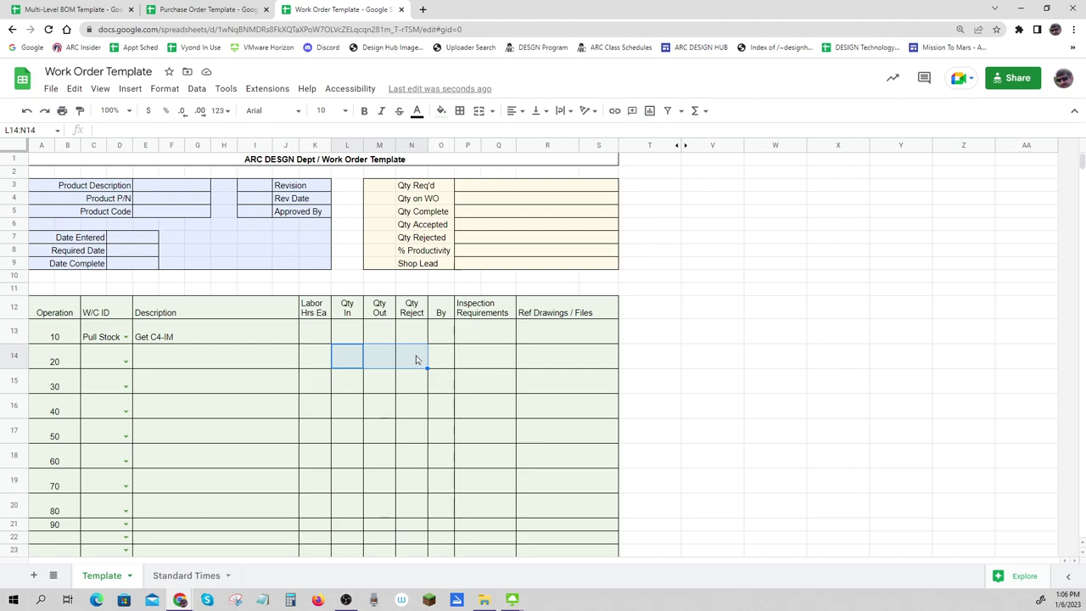
# - Set operation 20 to Machine Set-Up with the description 'Freeze Part - Set Up Fixture'
pyautogui.click(193, 339)
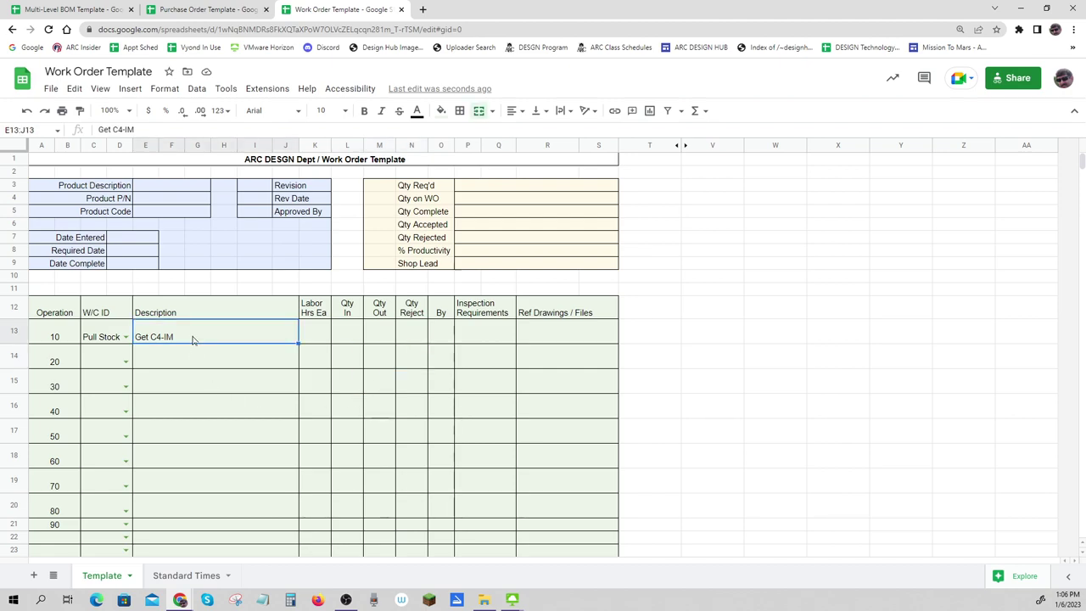
pyautogui.click(125, 362)
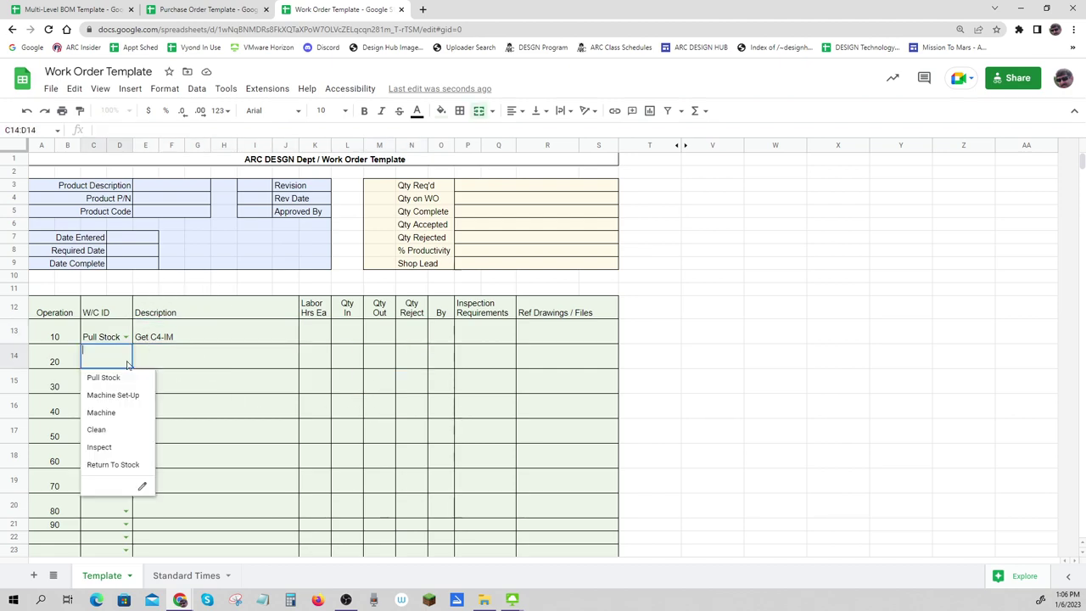
pyautogui.click(99, 392)
pyautogui.click(156, 359)
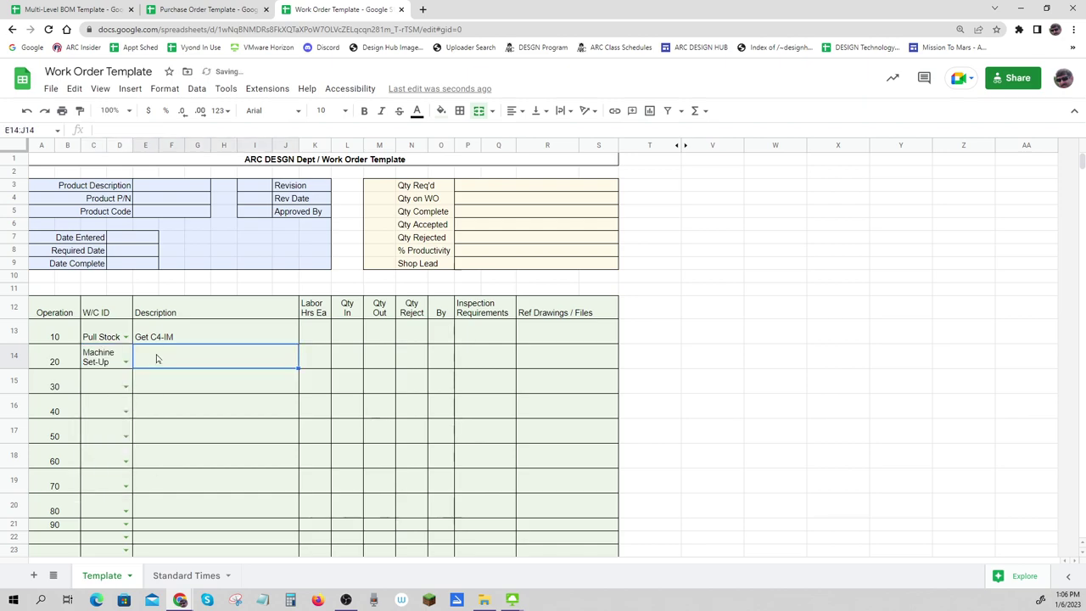
pyautogui.write('Freez')
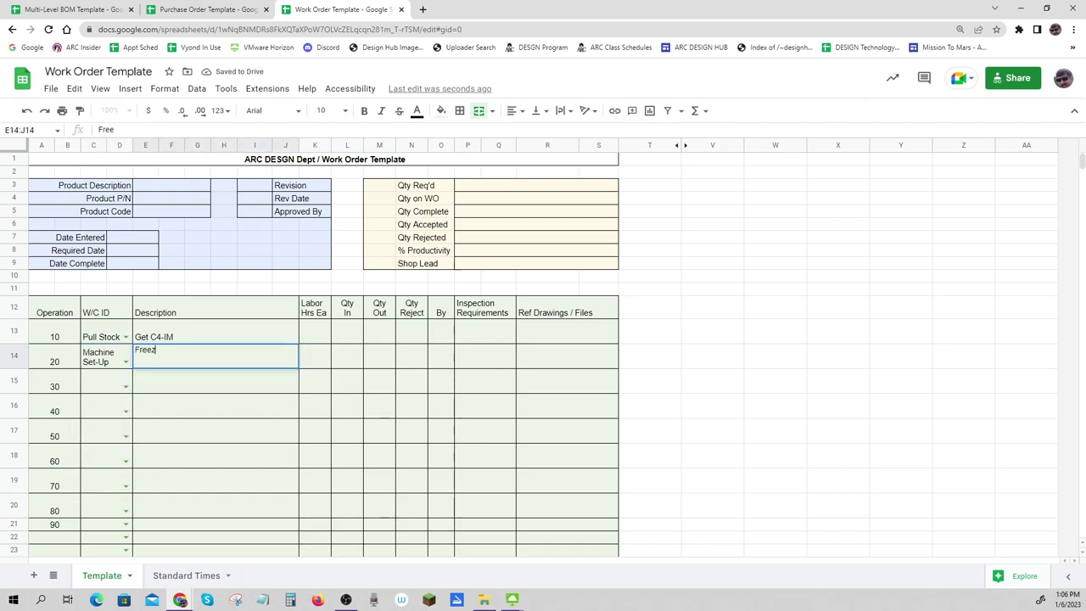
pyautogui.write('e par')
pyautogui.press('BackSpace')
pyautogui.press('BackSpace')
pyautogui.press('BackSpace')
pyautogui.write('Part - Set Up')
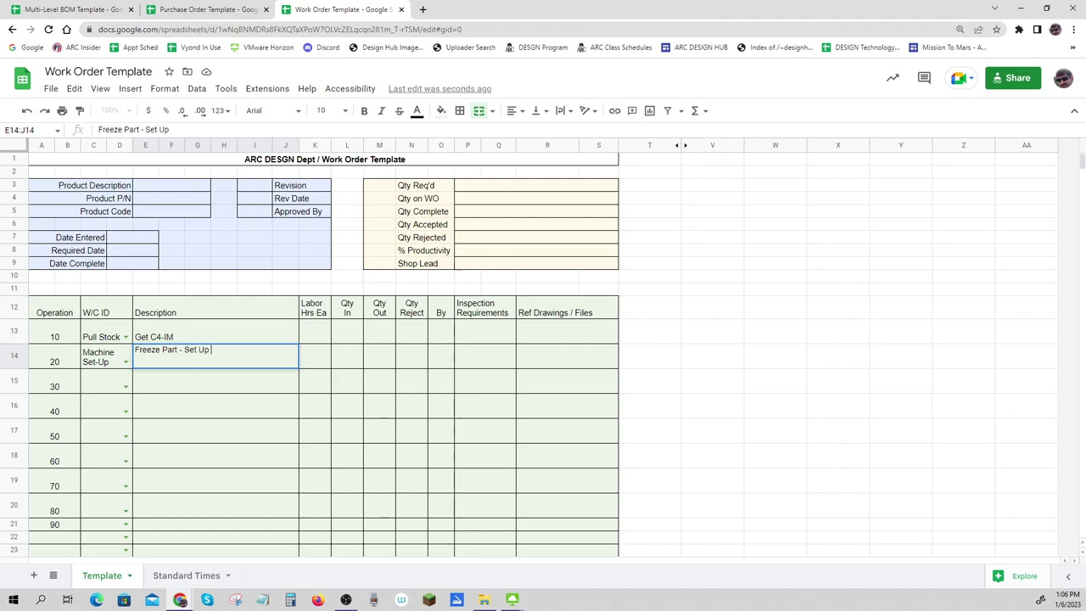
pyautogui.write(' Fixture')
pyautogui.press('Return')
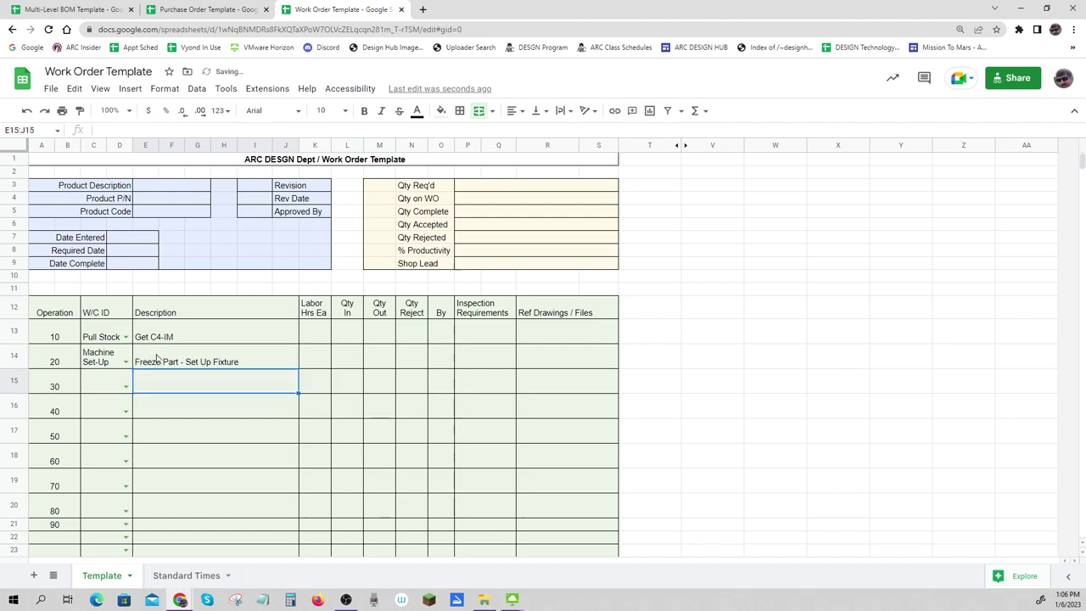
# - Set operation 30 to Machine with the description 'Grind Feature R To Print'
pyautogui.click(125, 387)
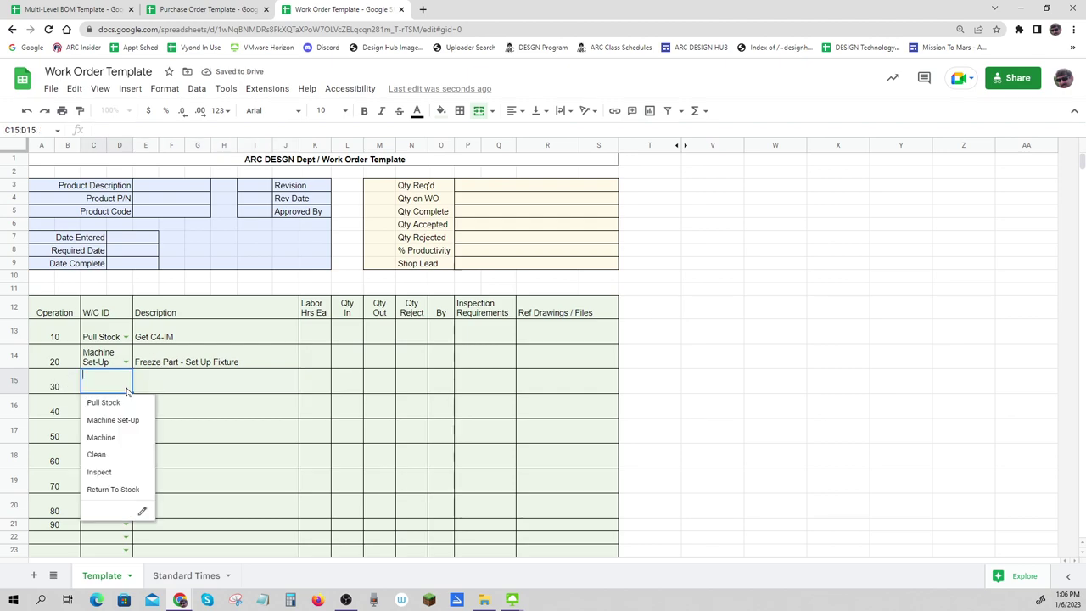
pyautogui.click(101, 437)
pyautogui.click(162, 387)
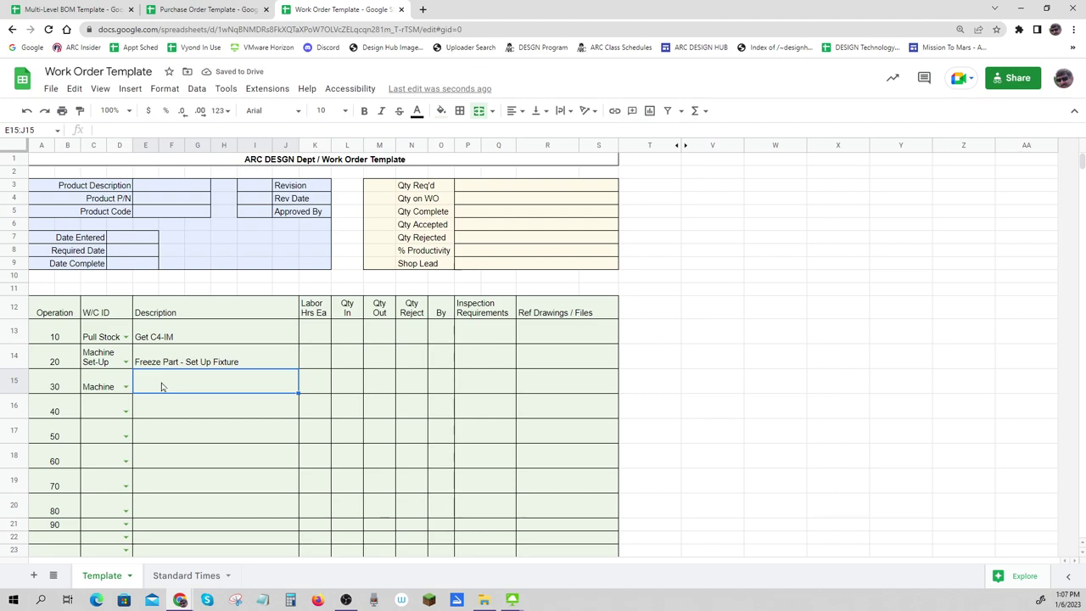
pyautogui.write('Grind')
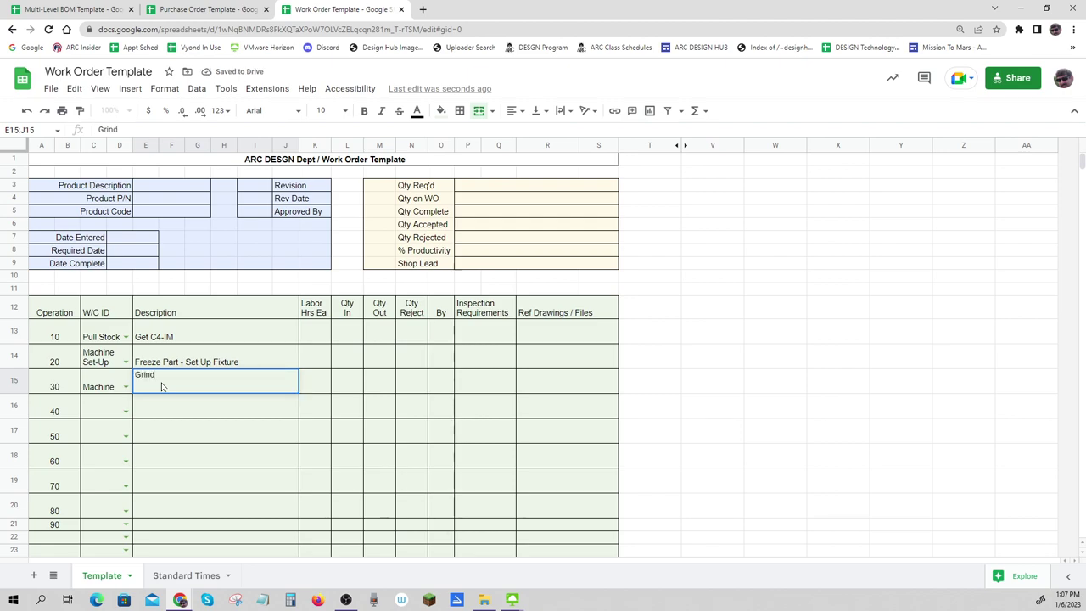
pyautogui.write(' Feature R To Print')
pyautogui.press('Return')
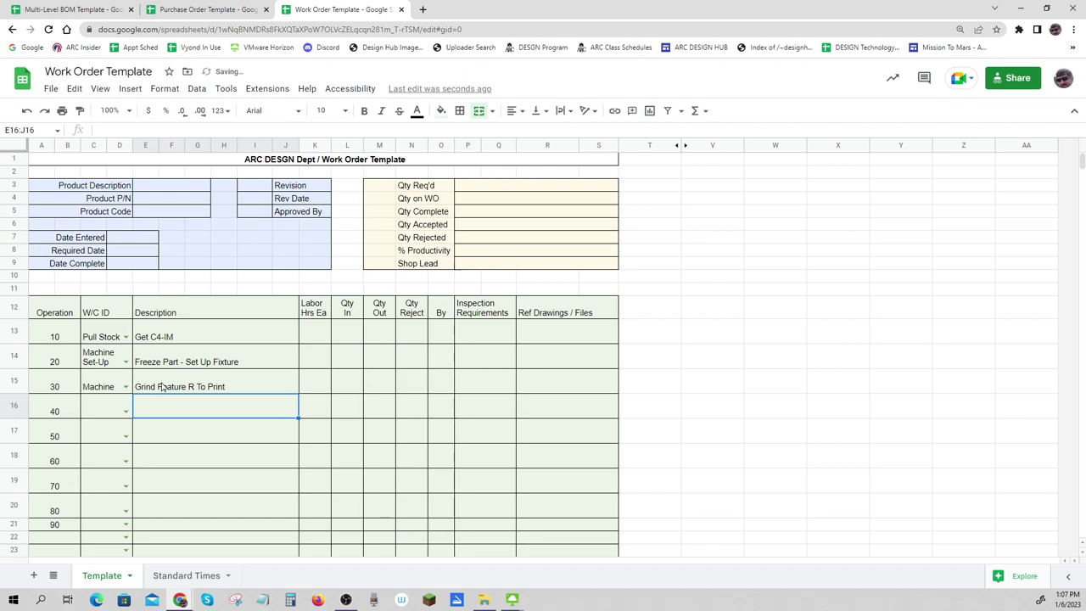
pyautogui.click(105, 354)
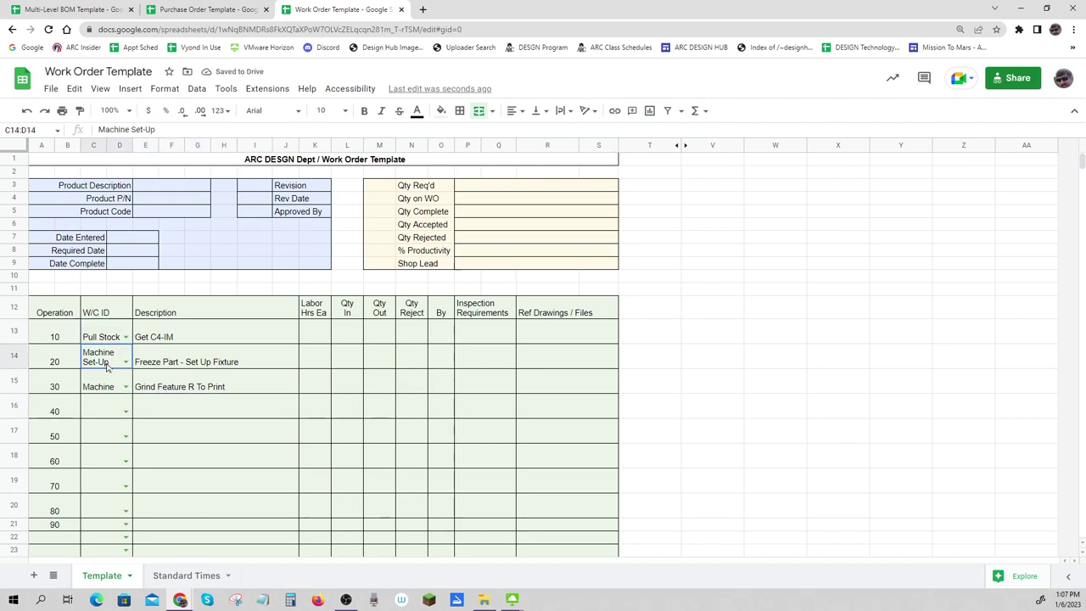
pyautogui.click(111, 394)
pyautogui.click(110, 409)
pyautogui.click(107, 437)
pyautogui.click(106, 458)
pyautogui.click(107, 486)
pyautogui.click(106, 512)
pyautogui.click(102, 527)
pyautogui.moveTo(189, 334); pyautogui.dragTo(187, 388)
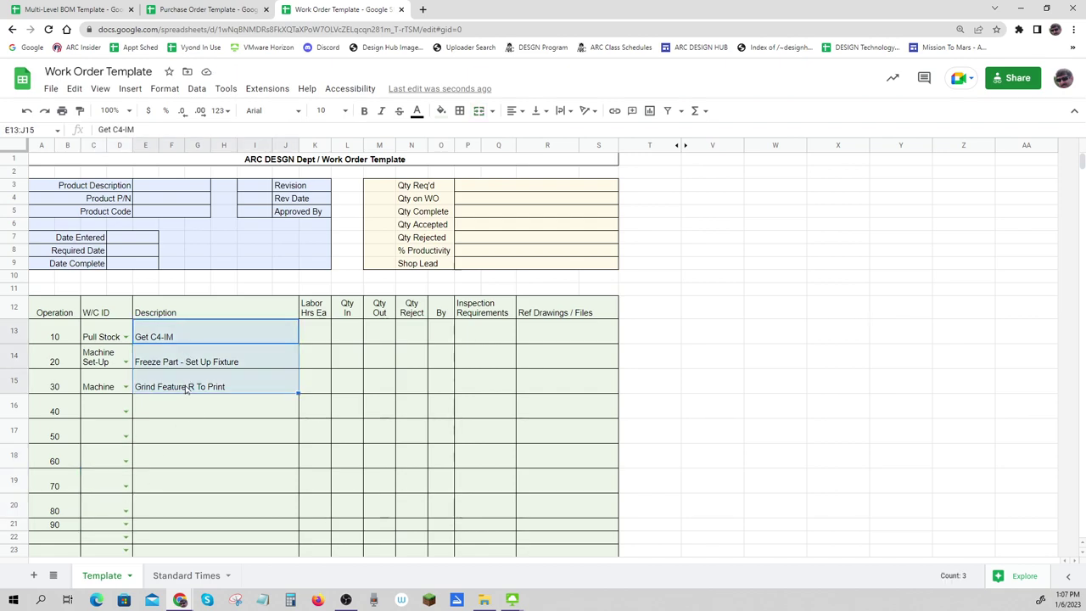
pyautogui.click(313, 334)
pyautogui.click(313, 360)
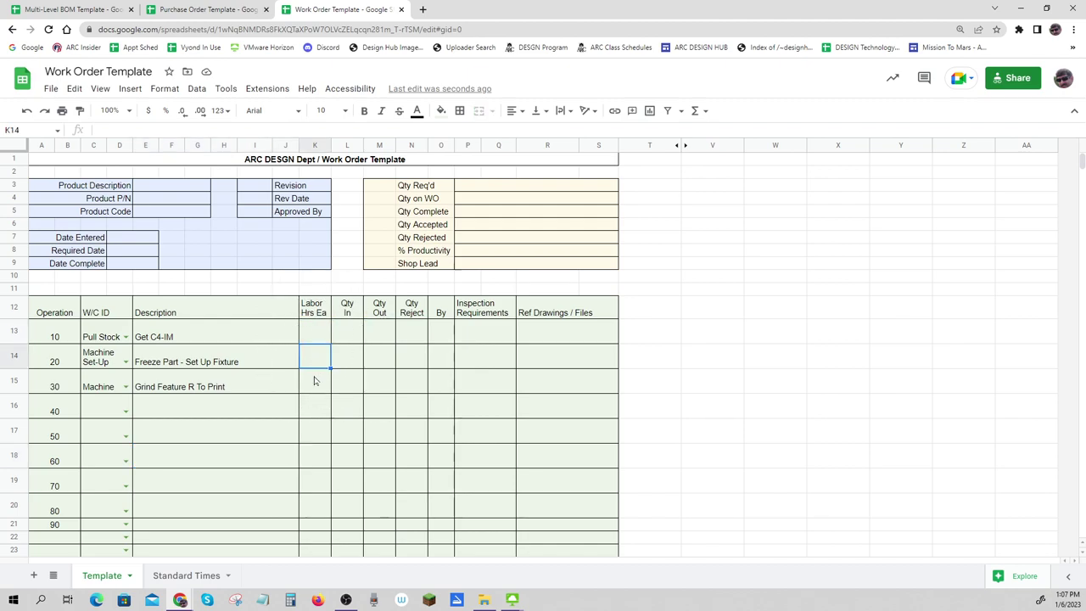
pyautogui.click(313, 385)
pyautogui.click(312, 408)
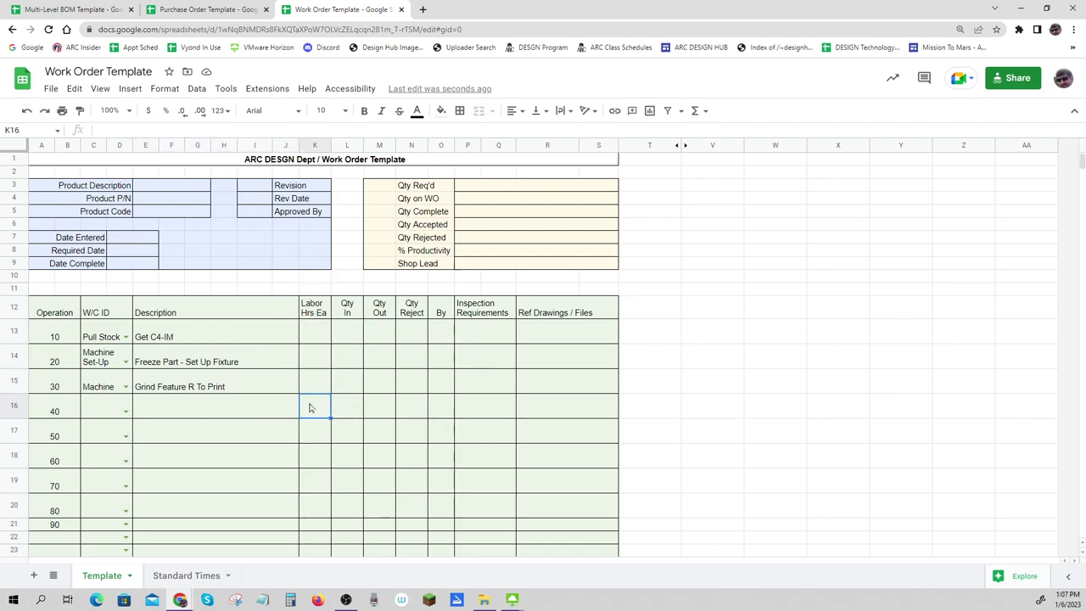
pyautogui.moveTo(321, 328); pyautogui.dragTo(319, 410)
pyautogui.moveTo(347, 334); pyautogui.dragTo(446, 409)
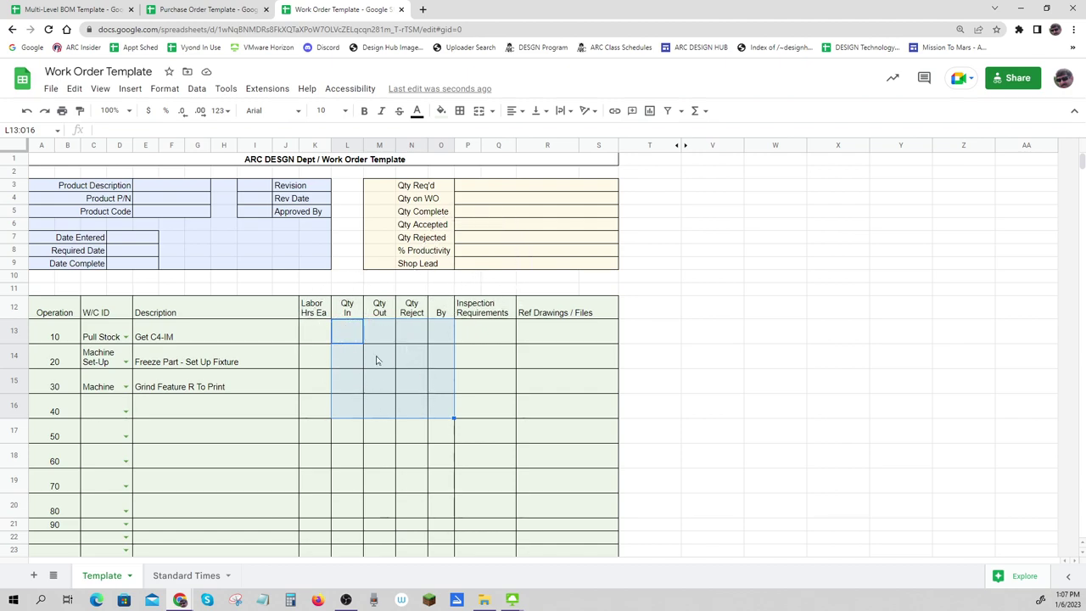
pyautogui.click(480, 337)
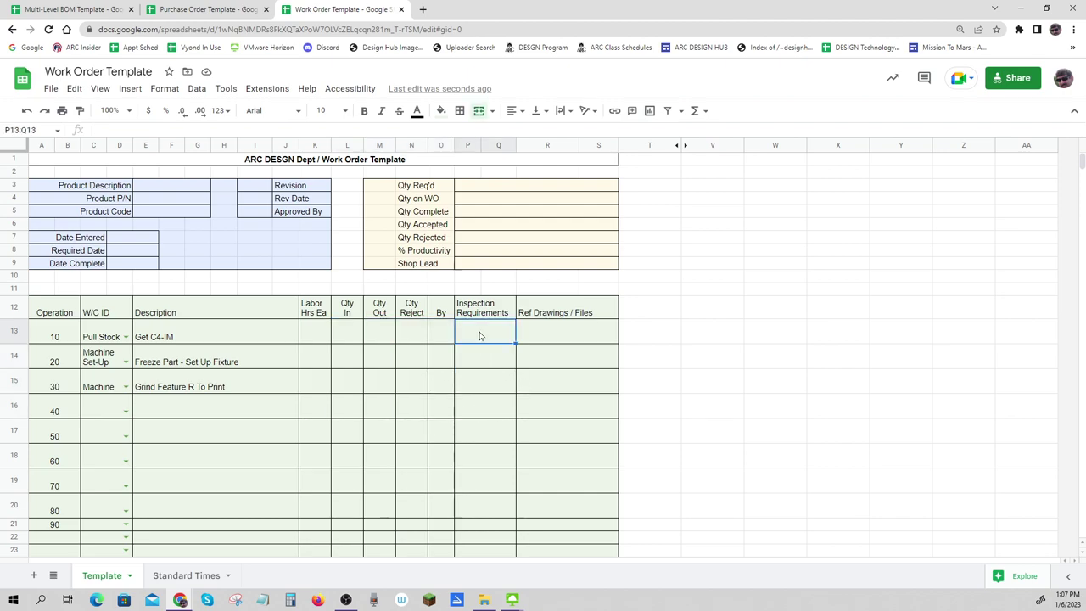
pyautogui.click(480, 361)
pyautogui.click(482, 384)
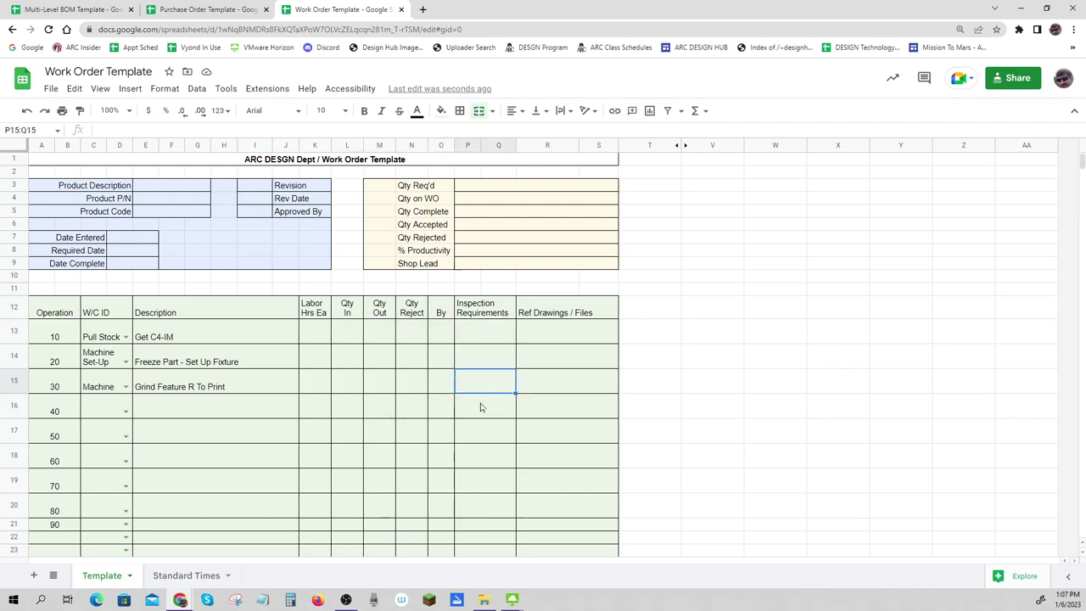
pyautogui.click(480, 407)
pyautogui.click(549, 360)
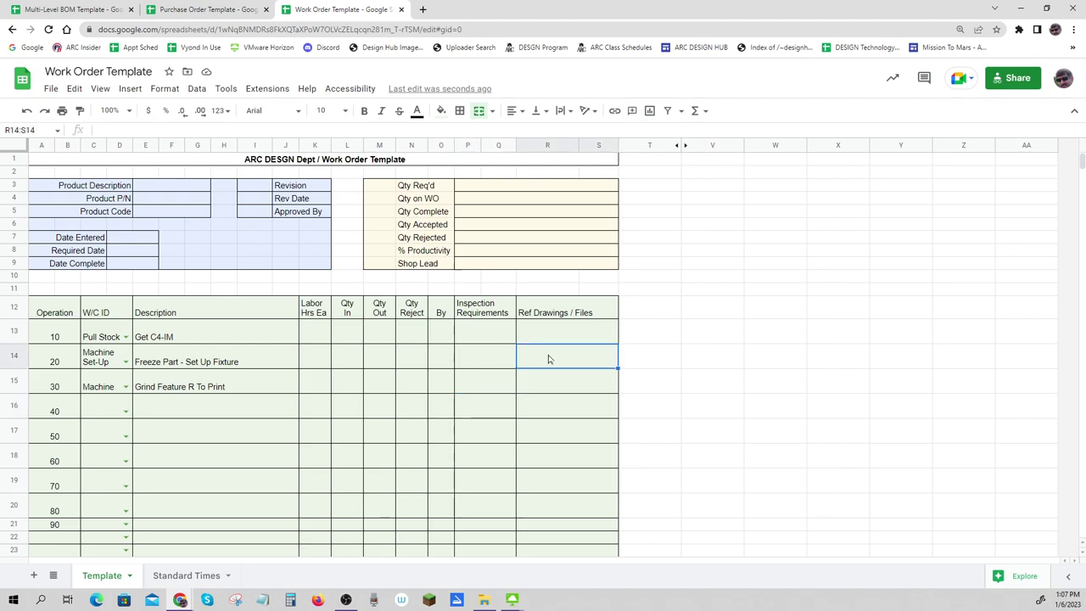
pyautogui.click(547, 383)
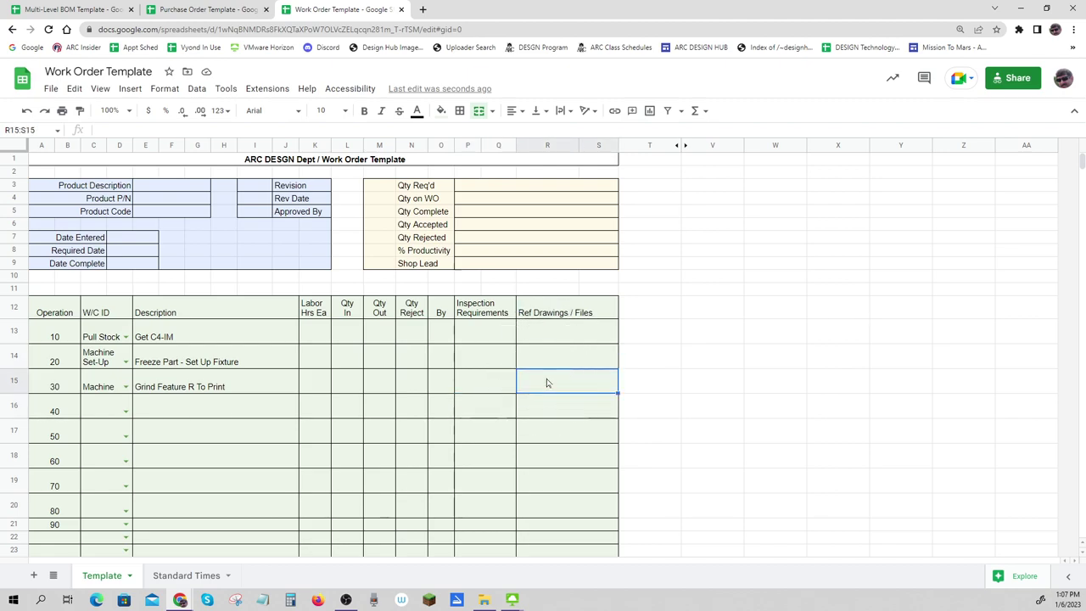
pyautogui.click(549, 409)
pyautogui.click(677, 418)
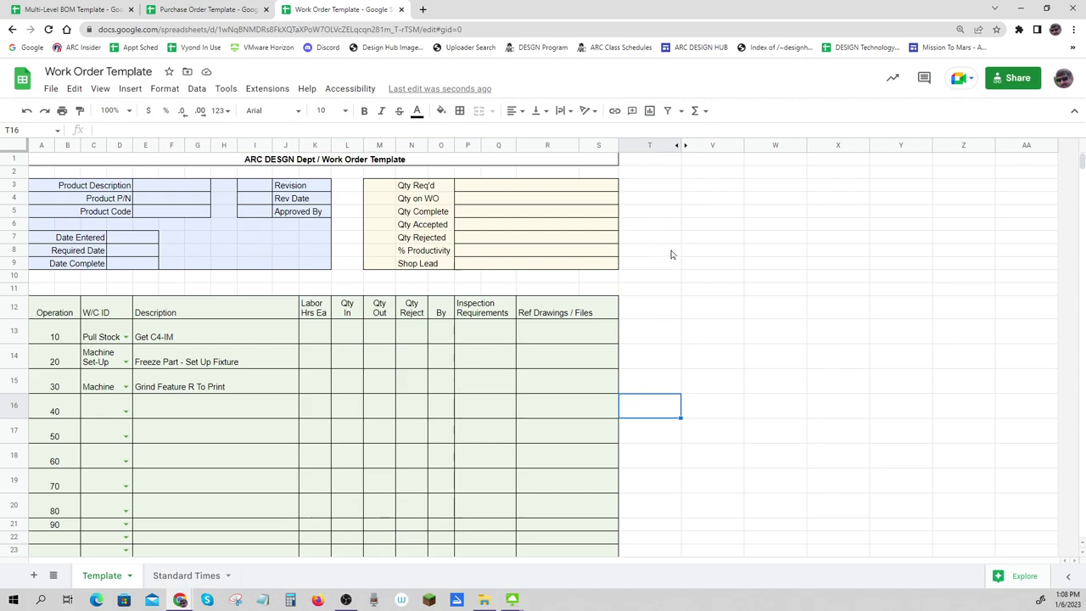
# - Review the clapper BOM rows 8–11, then the purchase order's line items A14:J25 totalling $7,725.00
pyautogui.click(69, 10)
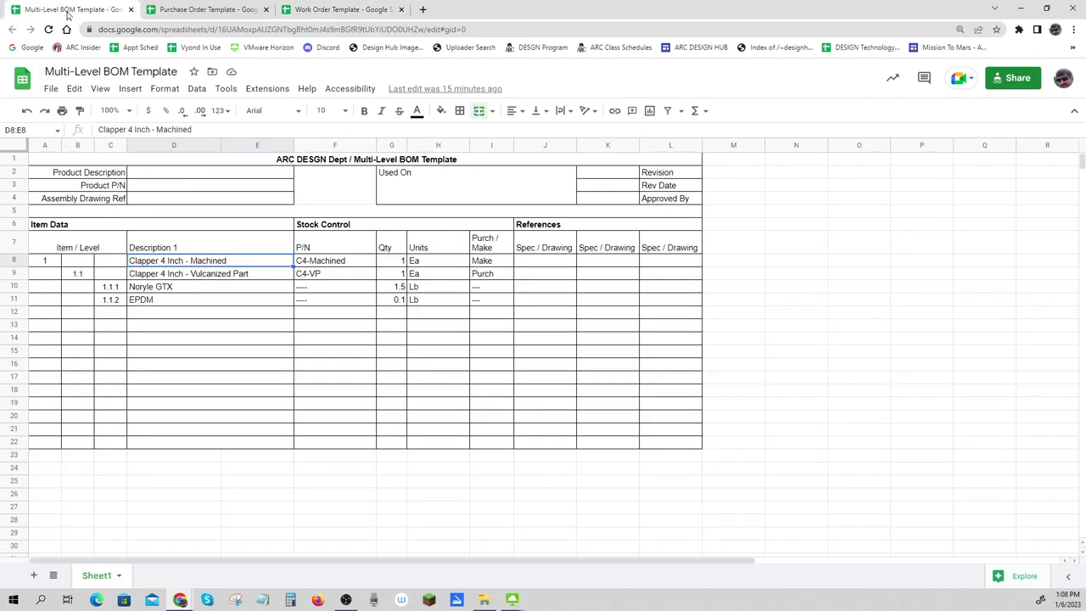
pyautogui.moveTo(49, 263); pyautogui.dragTo(485, 301)
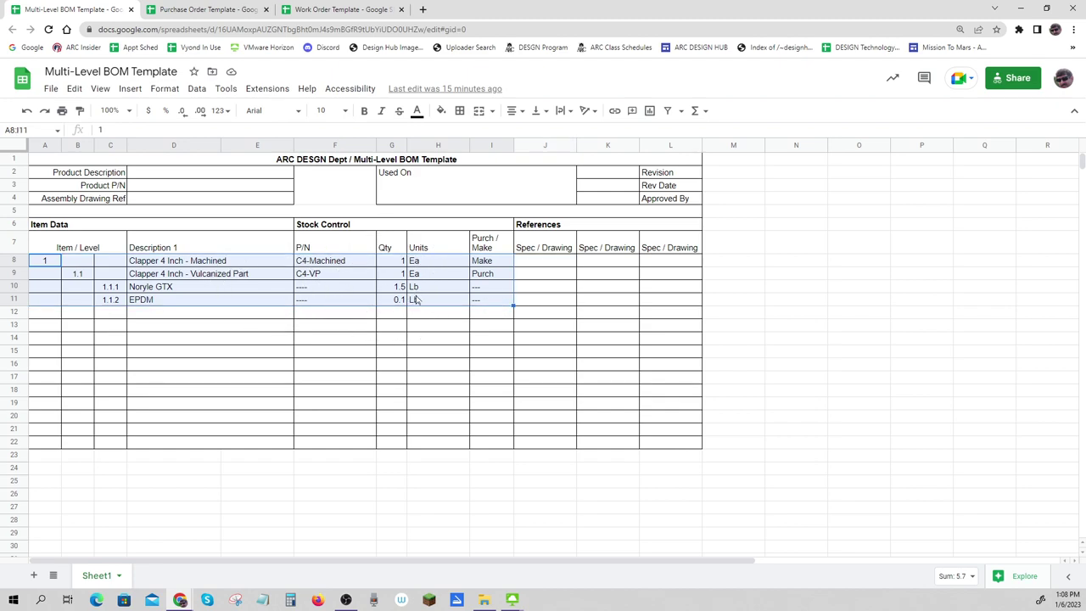
pyautogui.click(189, 12)
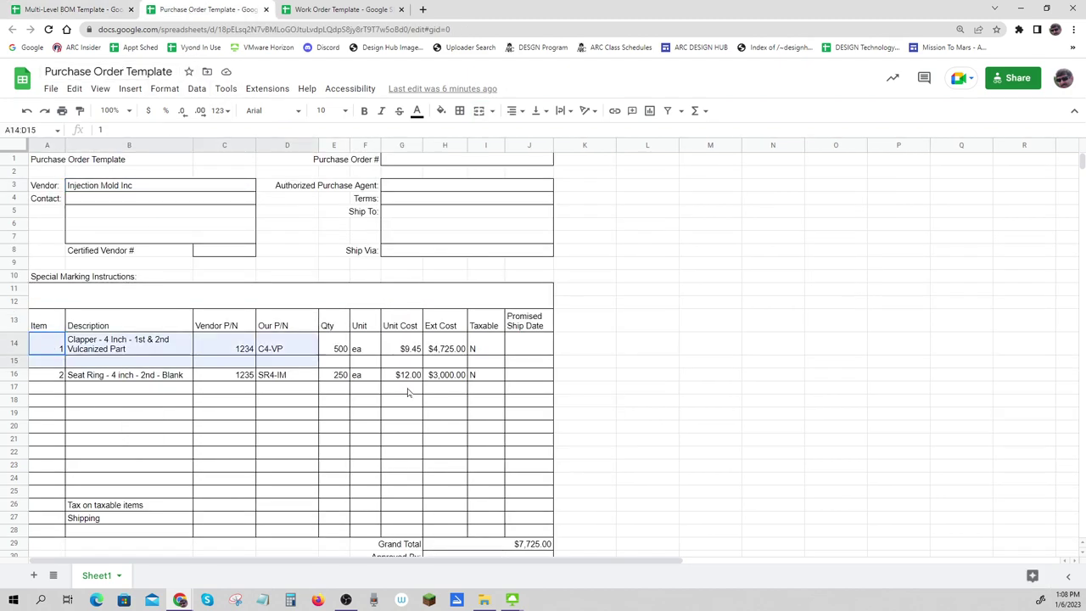
pyautogui.moveTo(426, 398); pyautogui.dragTo(531, 497)
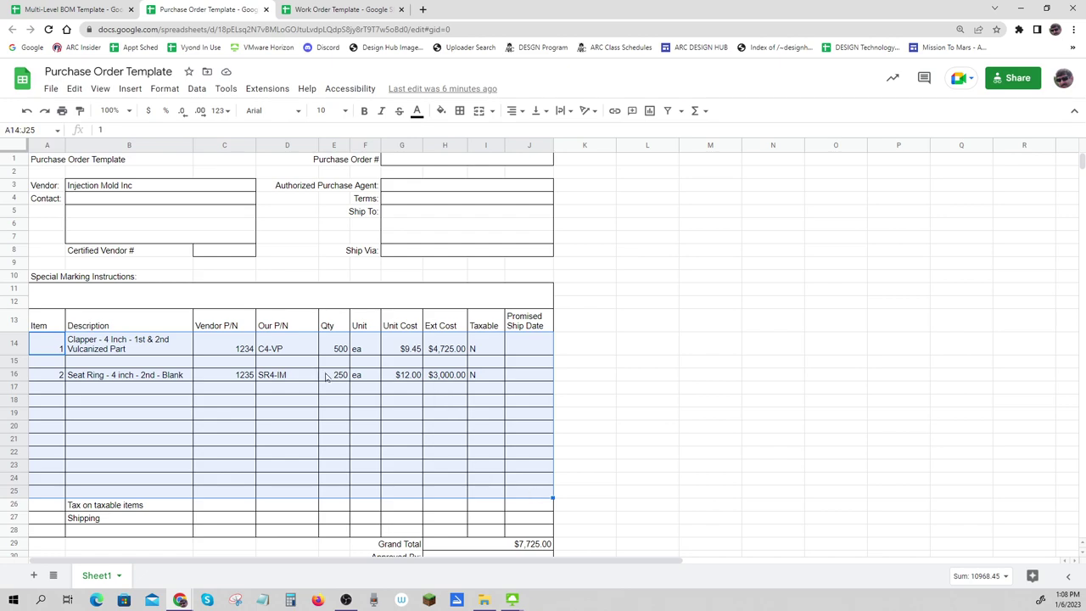
# - Review the work order's operation rows A13:Q19 and the quantity summary P4:S8
pyautogui.click(331, 13)
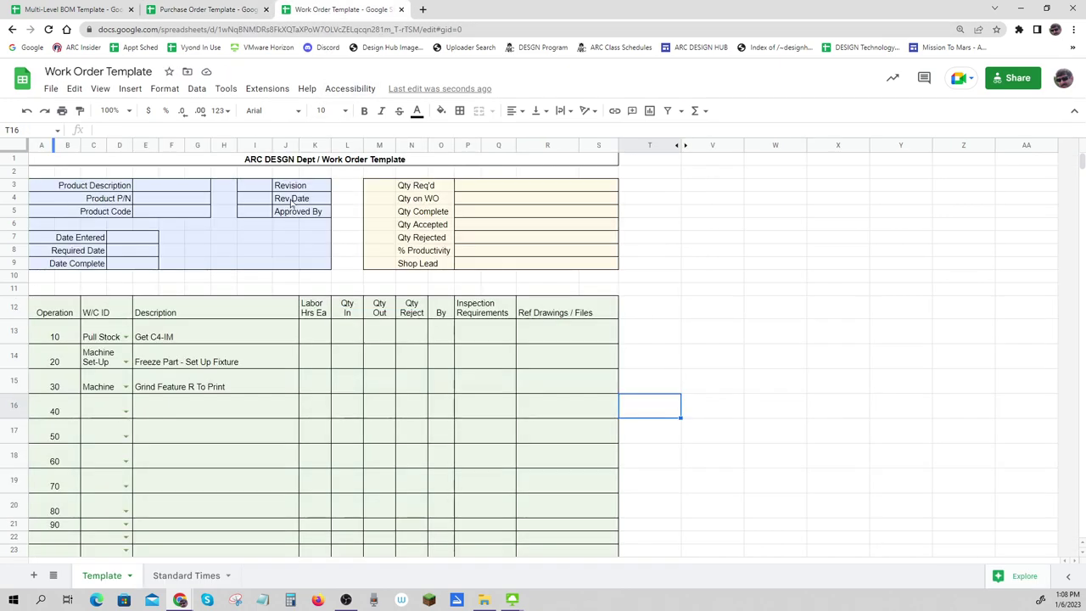
pyautogui.moveTo(60, 340); pyautogui.dragTo(509, 490)
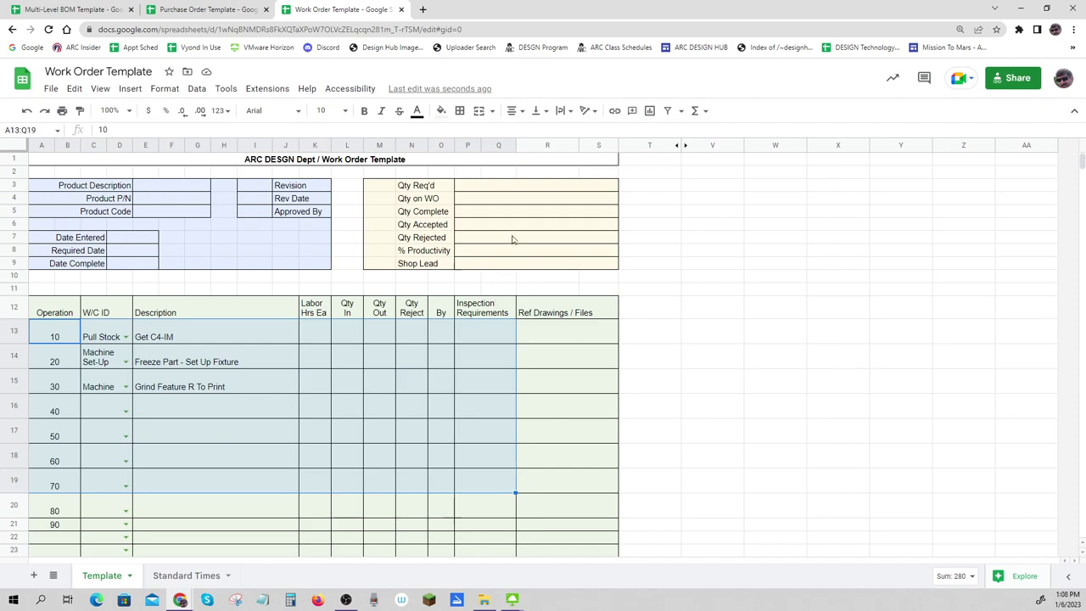
pyautogui.moveTo(488, 199); pyautogui.dragTo(498, 260)
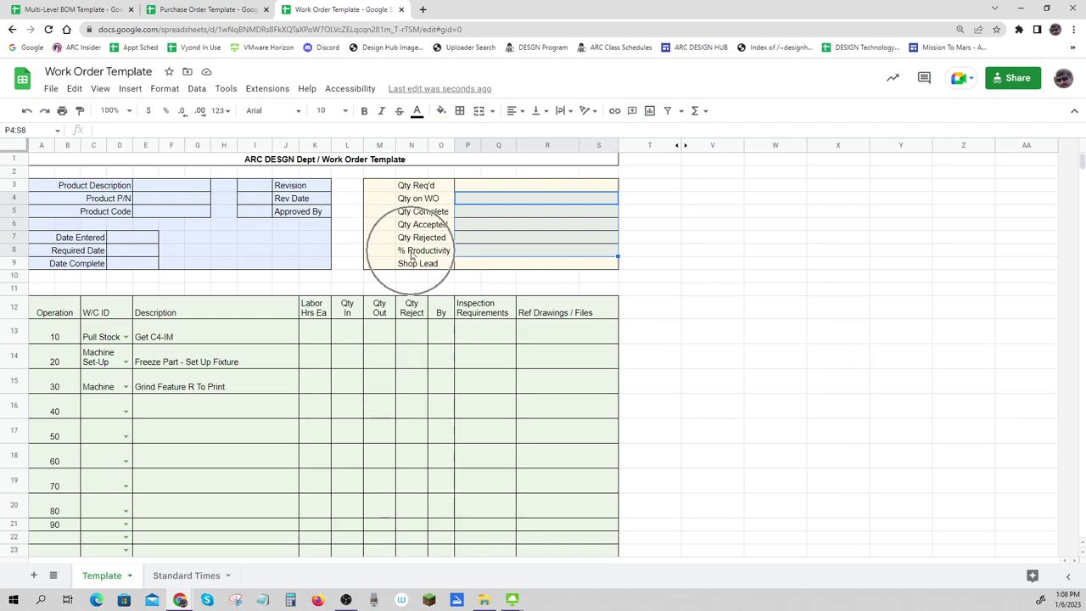